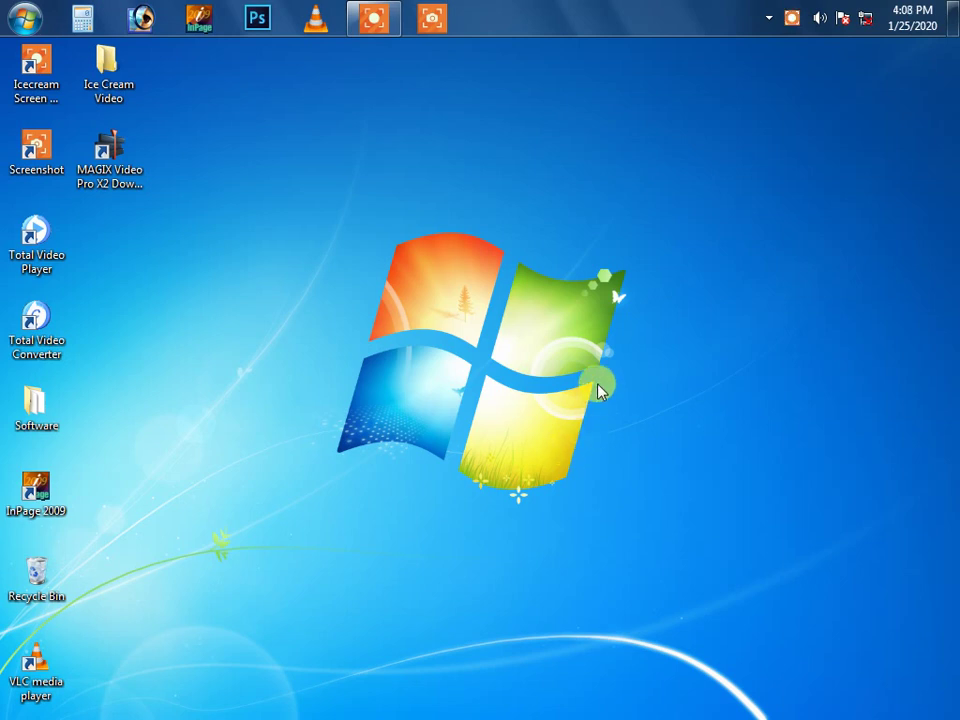
Launch Photoshop and bring up the file-open browser.
{"action": "left_click", "coordinate": [147, 18]}
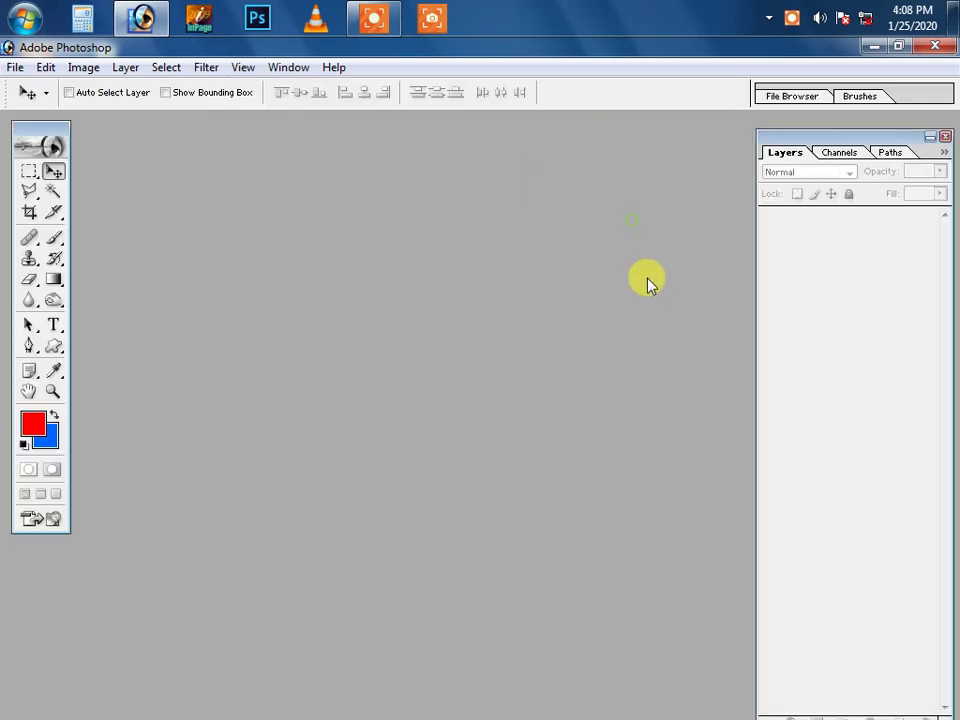
{"action": "key", "text": "Tab"}
{"action": "double_click", "coordinate": [690, 375]}
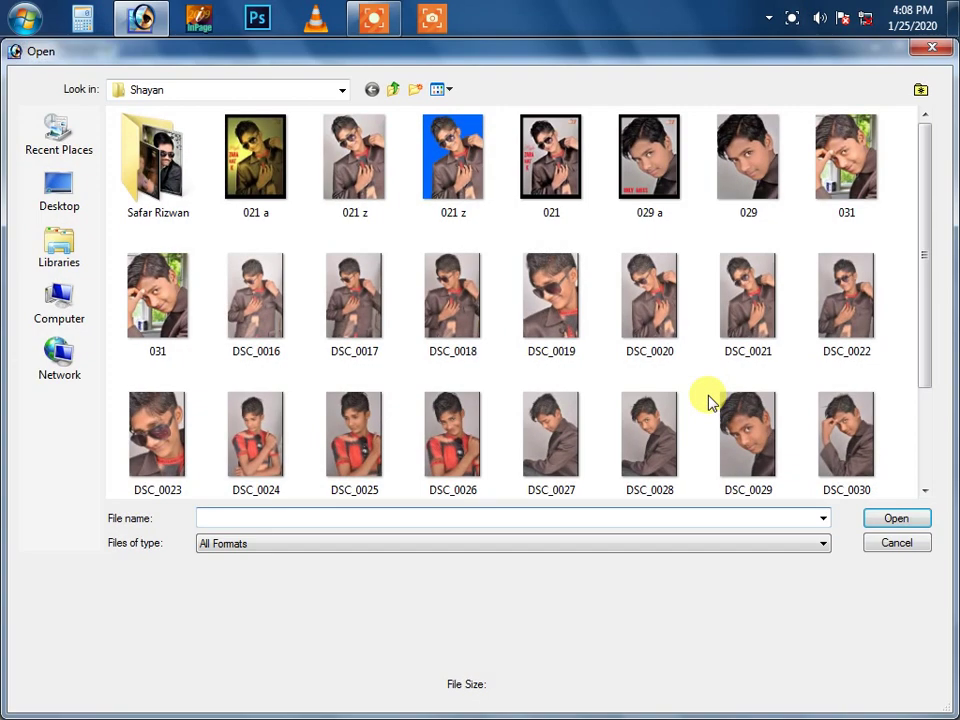
Navigate through Friends Modling into Barkat Style and open DSC_0002.JPG.
{"action": "key", "text": "BackSpace"}
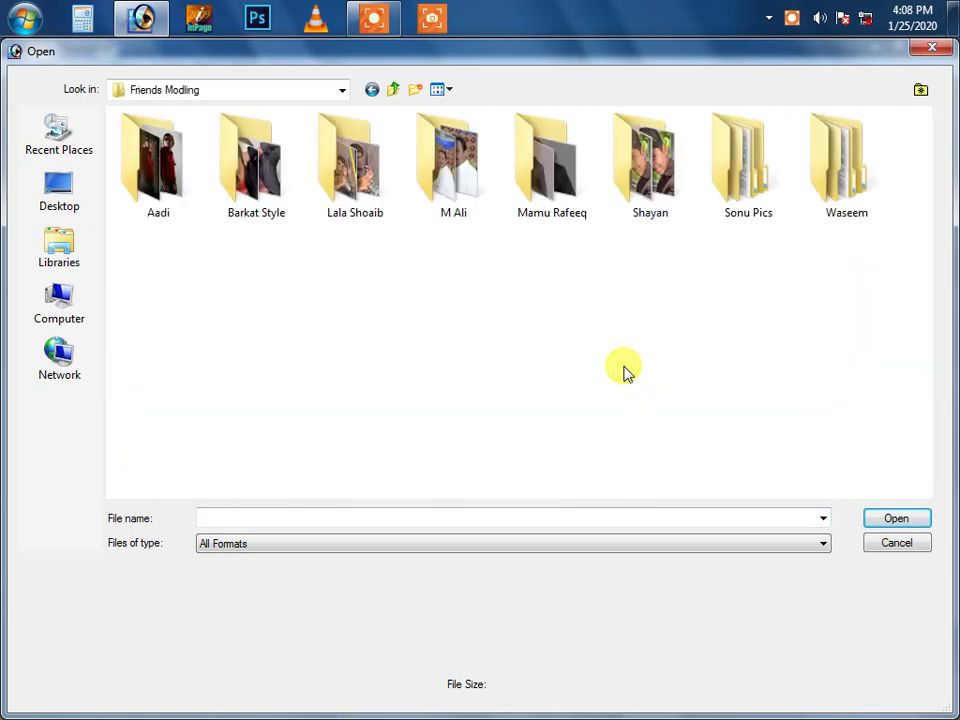
{"action": "key", "text": "BackSpace"}
{"action": "key", "text": "BackSpace"}
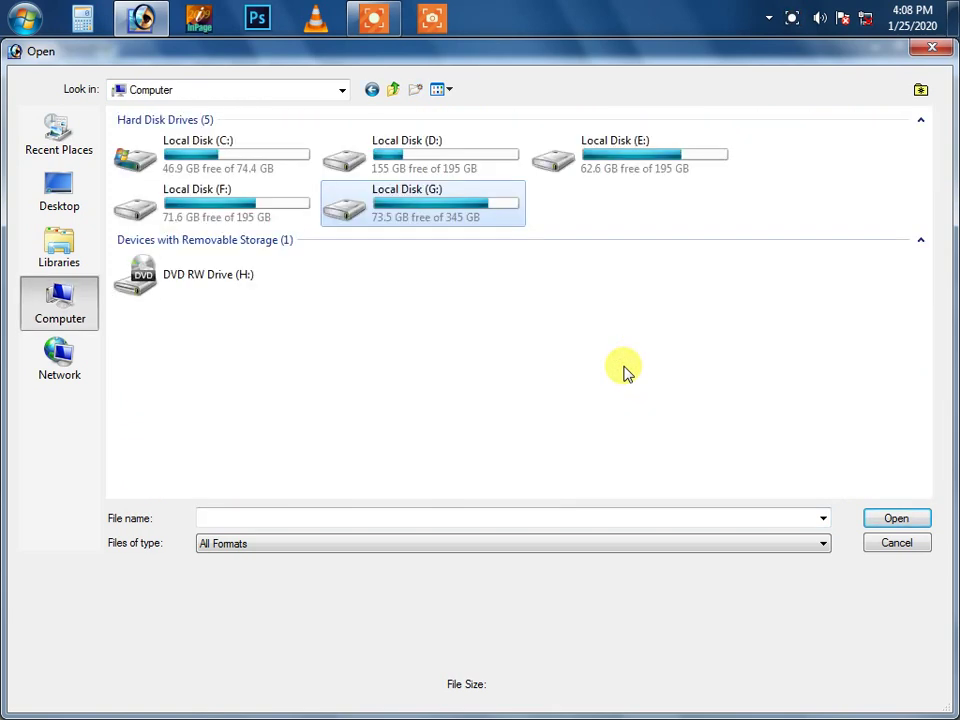
{"action": "key", "text": "Return"}
{"action": "key", "text": "Return"}
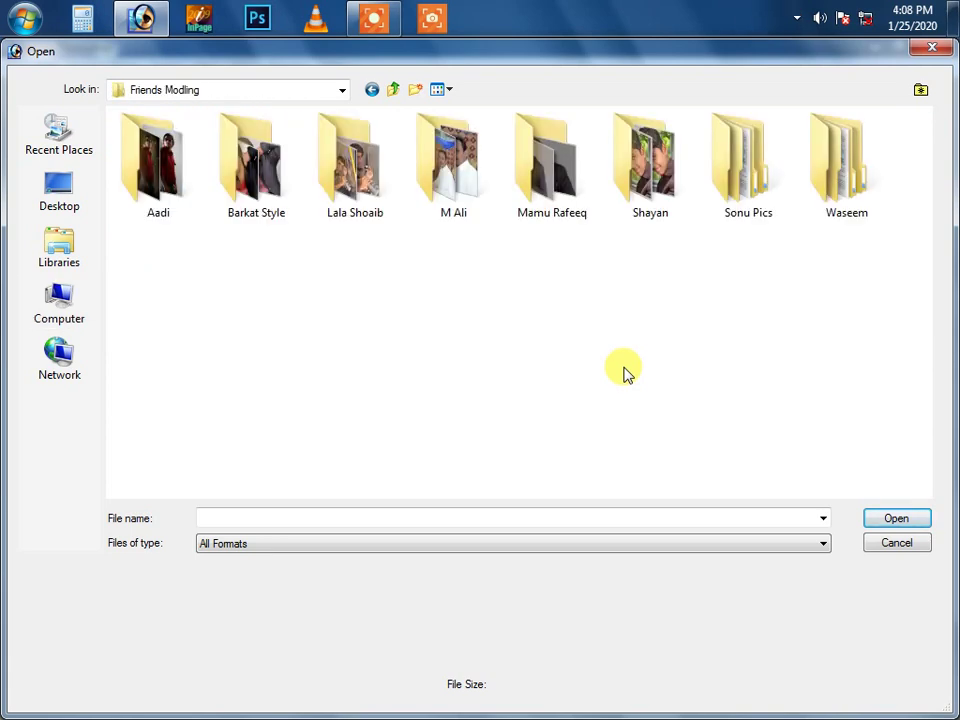
{"action": "key", "text": "Right"}
{"action": "key", "text": "Right"}
{"action": "key", "text": "Right"}
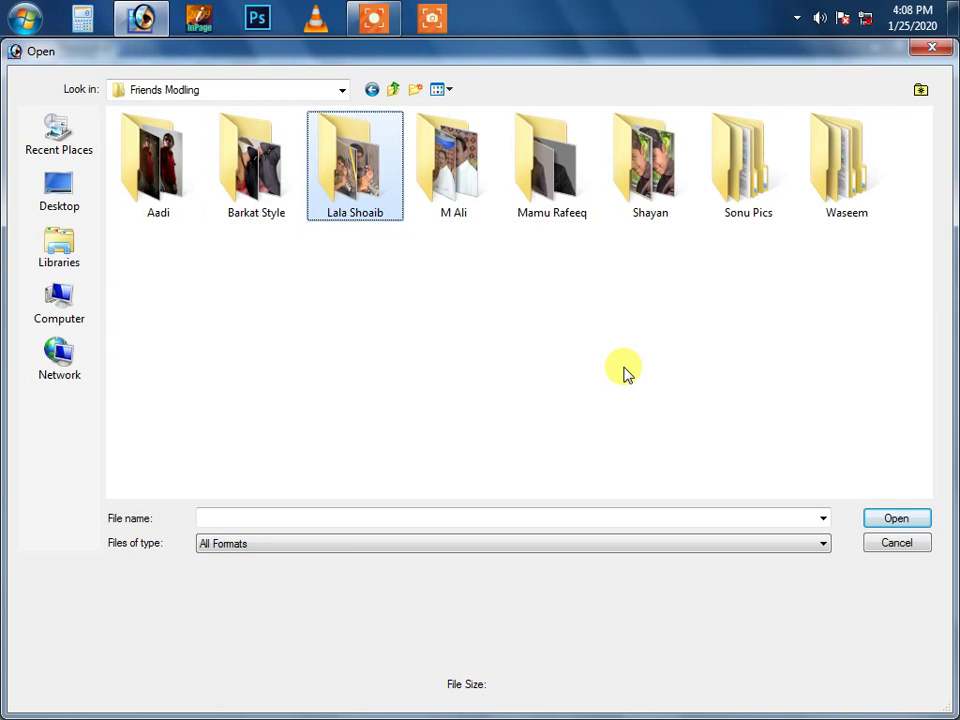
{"action": "key", "text": "Left"}
{"action": "key", "text": "Return"}
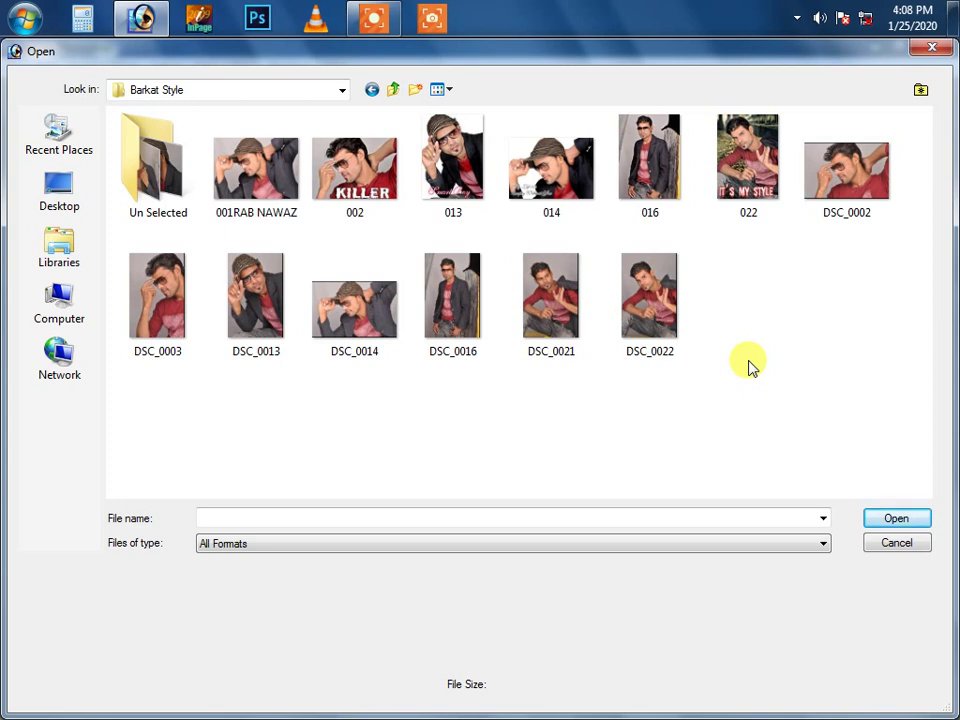
{"action": "left_click", "coordinate": [855, 200]}
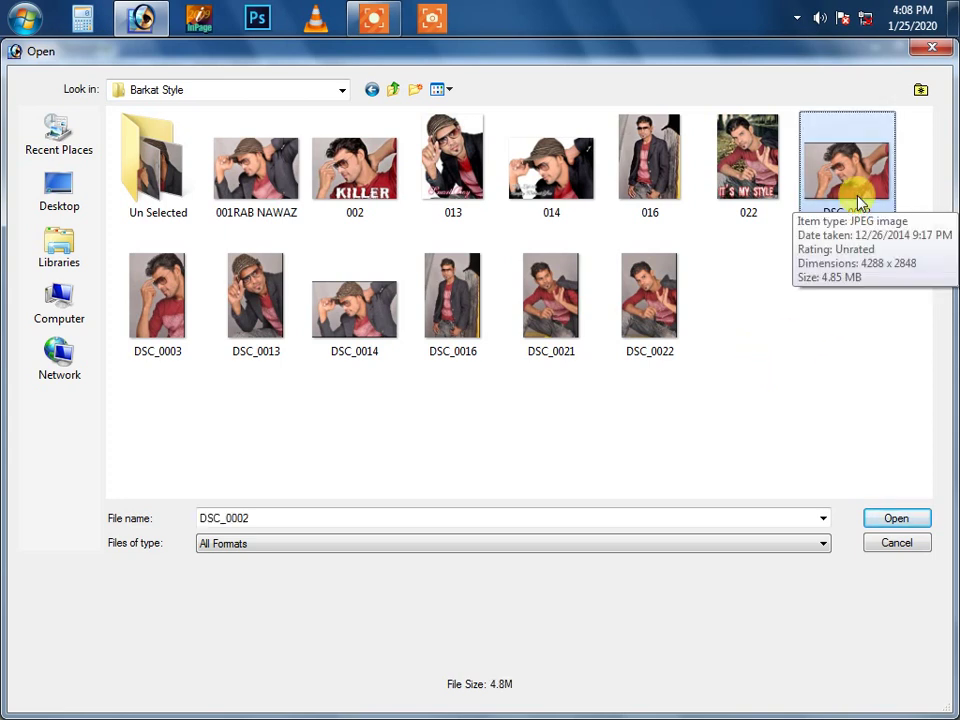
{"action": "double_click", "coordinate": [857, 200]}
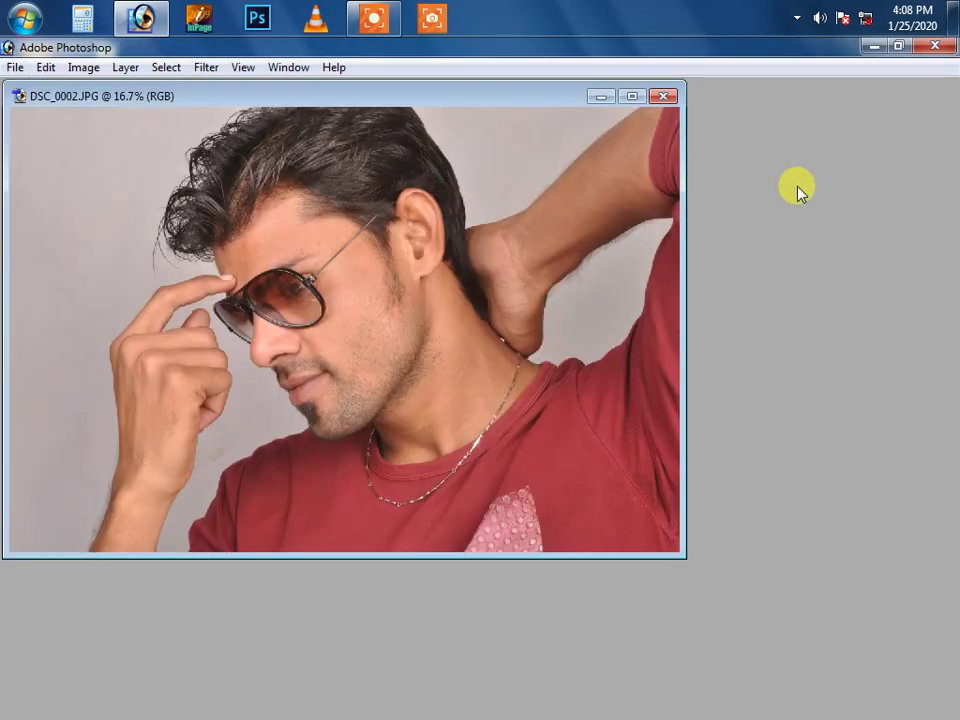
Maximize the photo window and set the Crop tool to 7 in width by 5 in height.
{"action": "key", "text": "Tab"}
{"action": "key", "text": "Tab"}
{"action": "double_click", "coordinate": [463, 100]}
{"action": "key", "text": "Tab"}
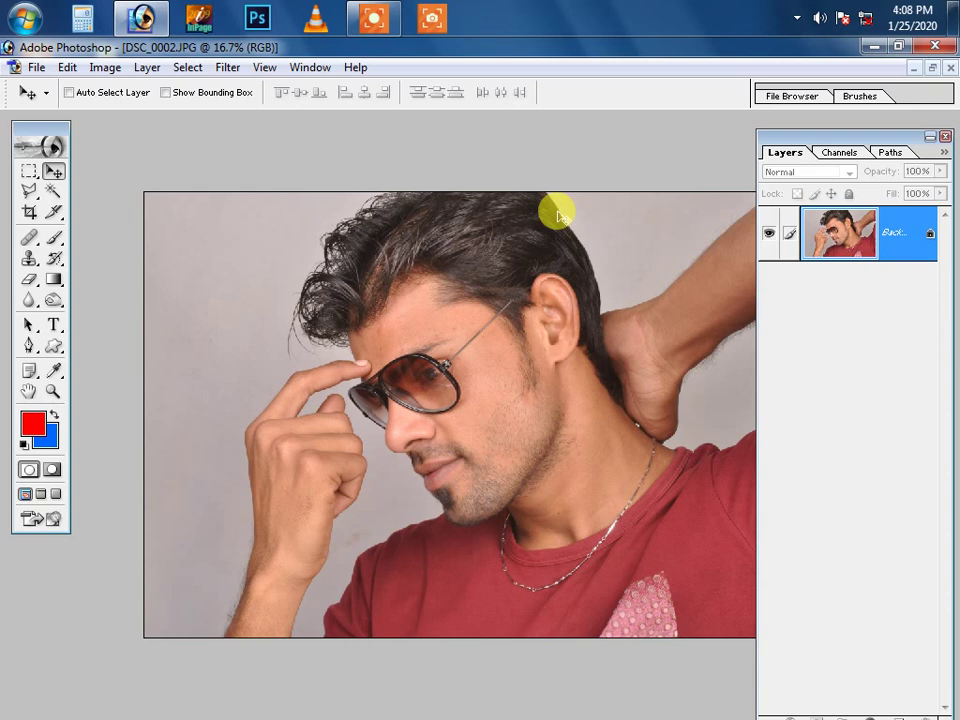
{"action": "key", "text": "c"}
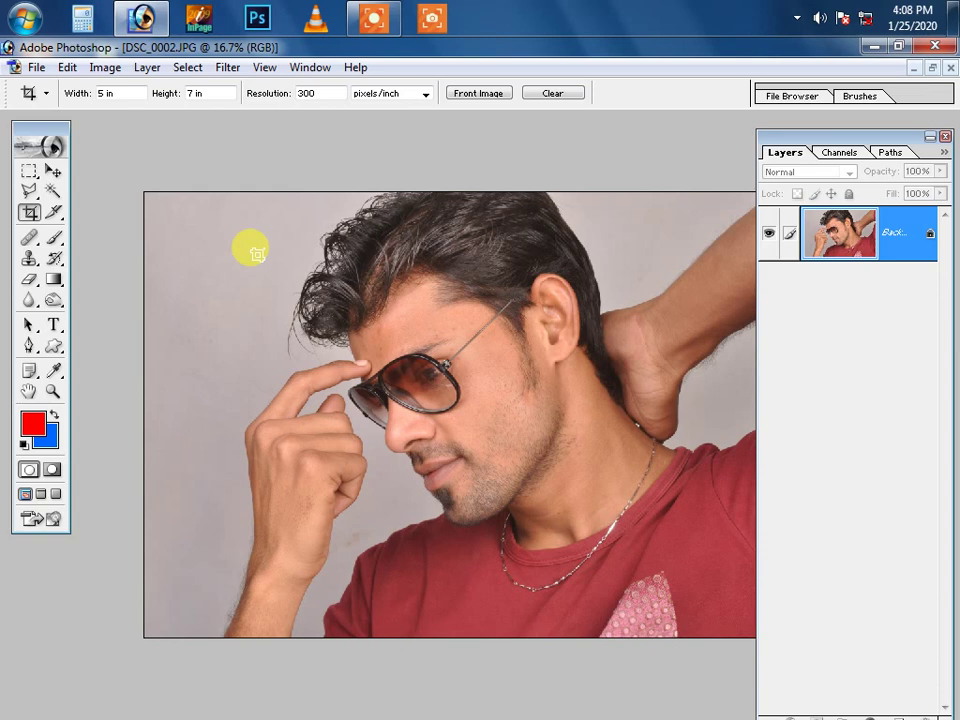
{"action": "key", "text": "Return"}
{"action": "type", "text": "7"}
{"action": "key", "text": "Tab"}
{"action": "type", "text": "5"}
{"action": "key", "text": "Return"}
Crop the photo to the 7 × 5 frame, leaving out the left strip.
{"action": "key", "text": "Tab"}
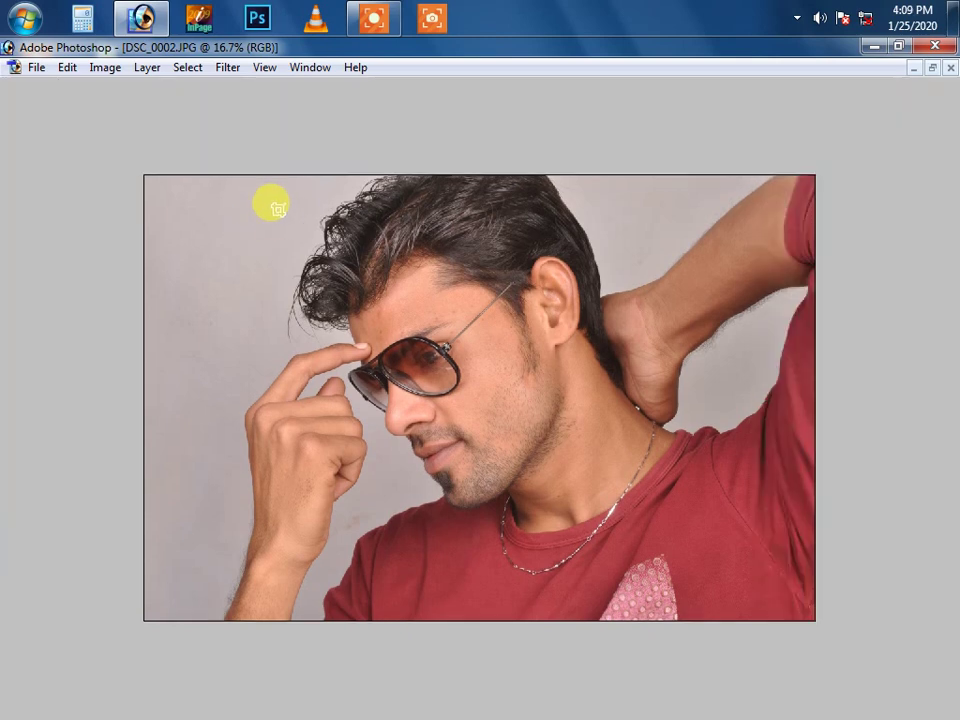
{"action": "key", "text": "Tab"}
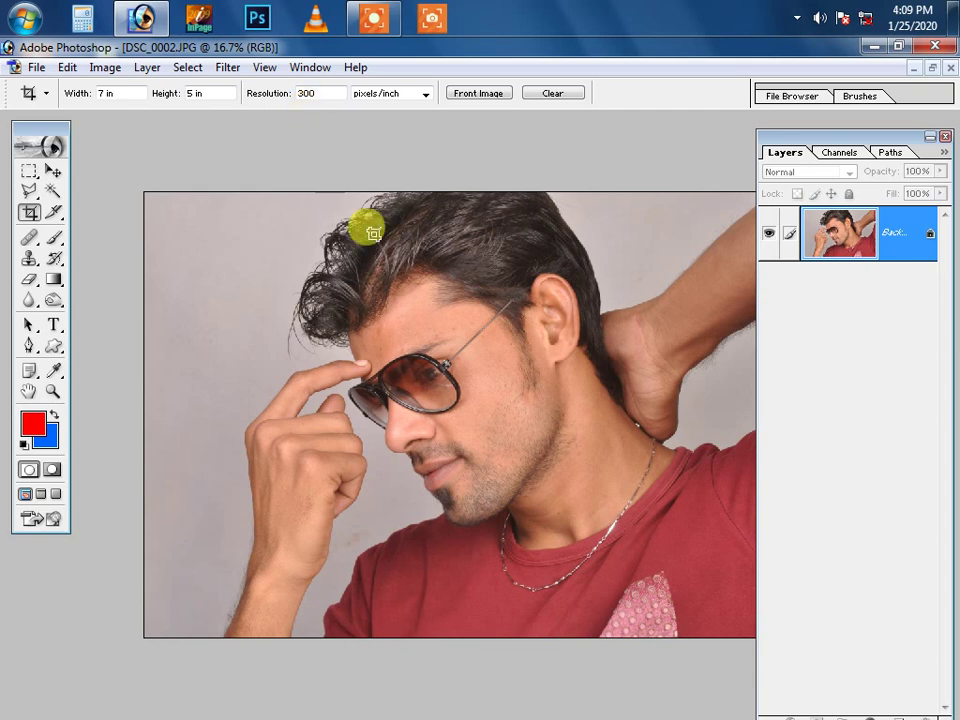
{"action": "key", "text": "Tab"}
{"action": "mouse_move", "coordinate": [851, 643]}
{"action": "left_mouse_down"}
{"action": "mouse_move", "coordinate": [457, 478]}
{"action": "mouse_move", "coordinate": [160, 150]}
{"action": "left_mouse_up"}
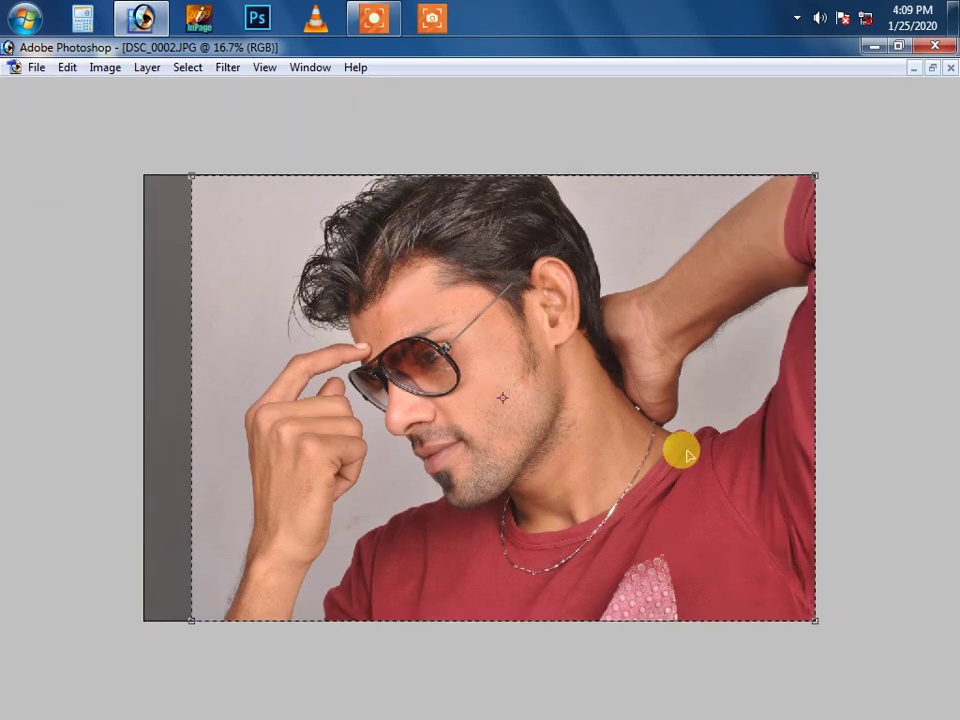
{"action": "double_click", "coordinate": [528, 379]}
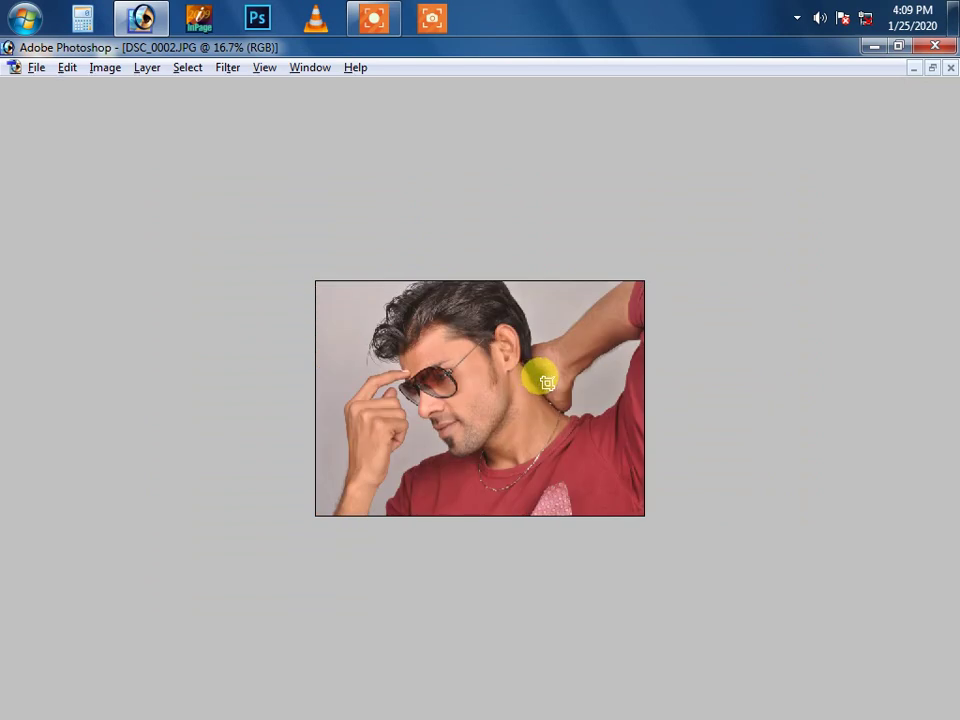
Check Image Size to confirm 2100 × 1500 pixels at 300 ppi.
{"action": "key", "text": "ctrl+alt+i"}
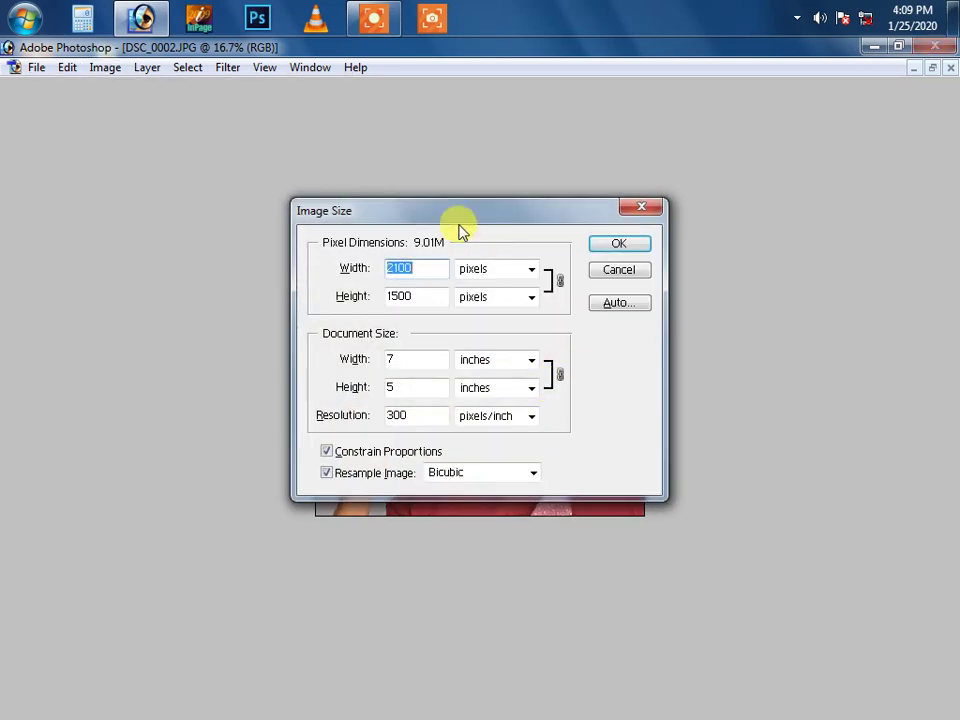
{"action": "left_click_drag", "start_coordinate": [438, 223], "coordinate": [722, 250]}
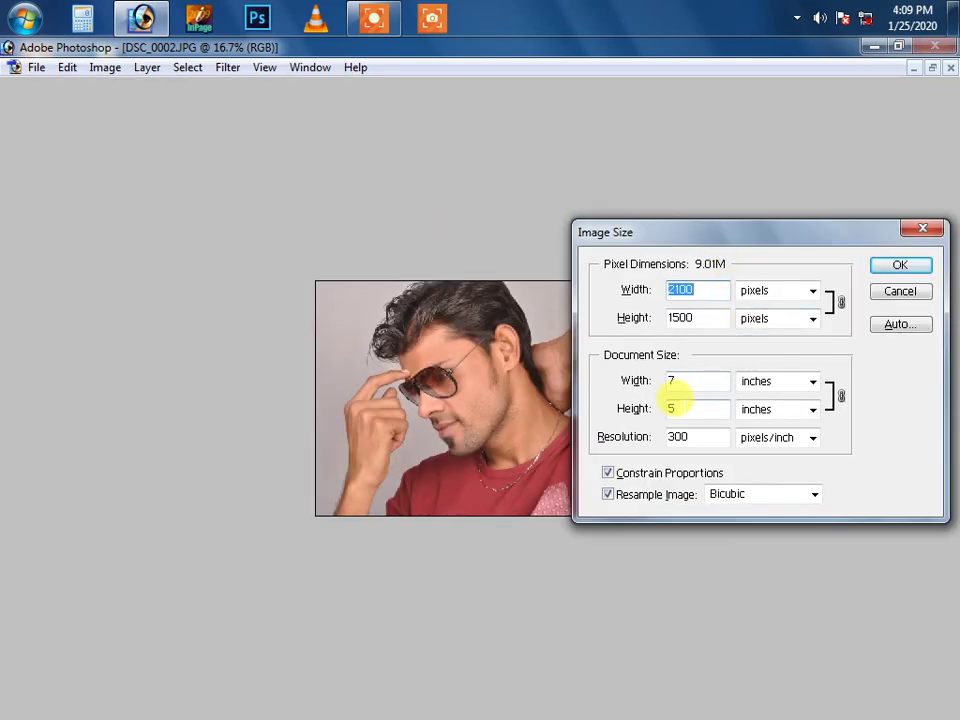
{"action": "key", "text": "Return"}
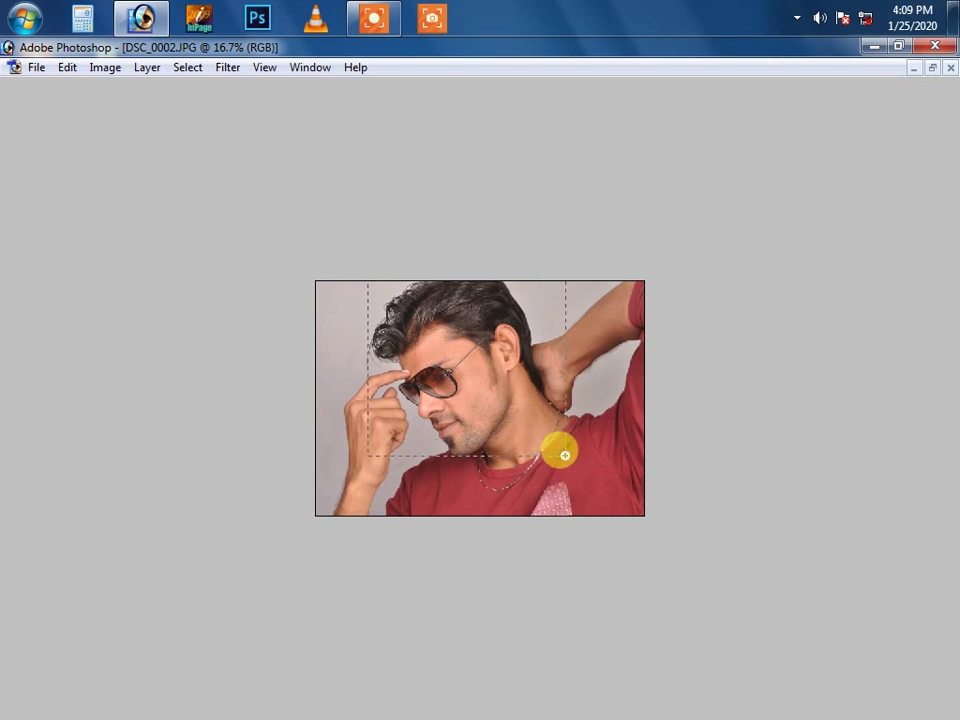
Zoom in and center the view on the man's face and neck.
{"action": "key", "text": "ctrl+0"}
{"action": "left_click_drag", "start_coordinate": [581, 430], "coordinate": [583, 428]}
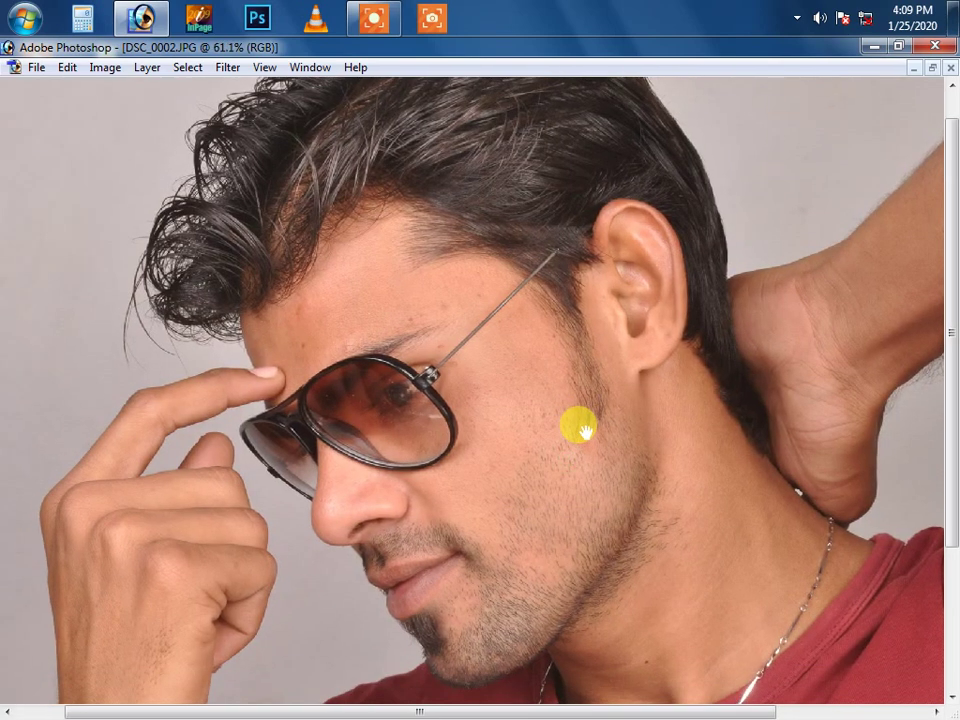
{"action": "key", "text": "c"}
{"action": "key", "text": "z"}
{"action": "left_click", "coordinate": [581, 430]}
{"action": "left_click_drag", "start_coordinate": [566, 431], "coordinate": [591, 437]}
{"action": "key", "text": "c"}
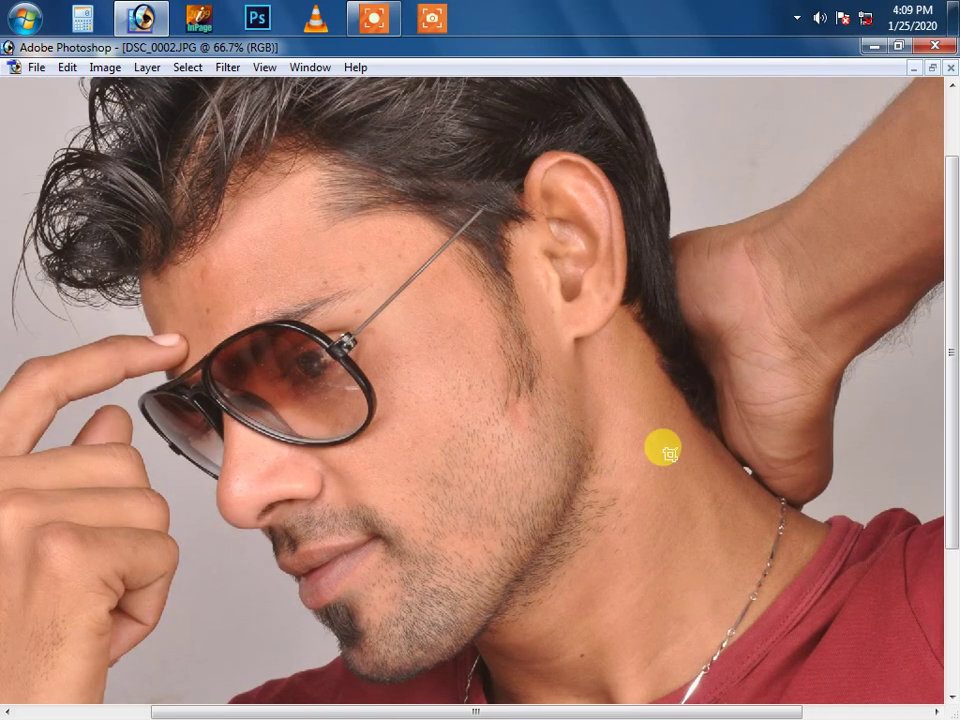
{"action": "left_click_drag", "start_coordinate": [664, 394], "coordinate": [570, 424]}
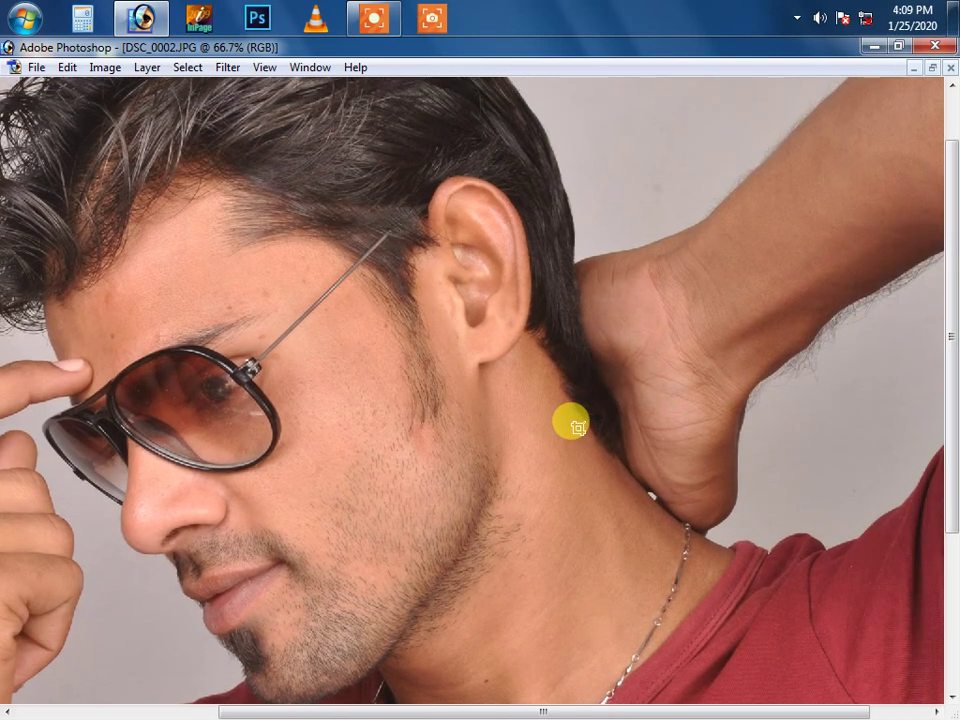
Apply Image with Screen blending at 30% opacity to brighten the portrait.
{"action": "key", "text": "alt+i"}
{"action": "key", "text": "y"}
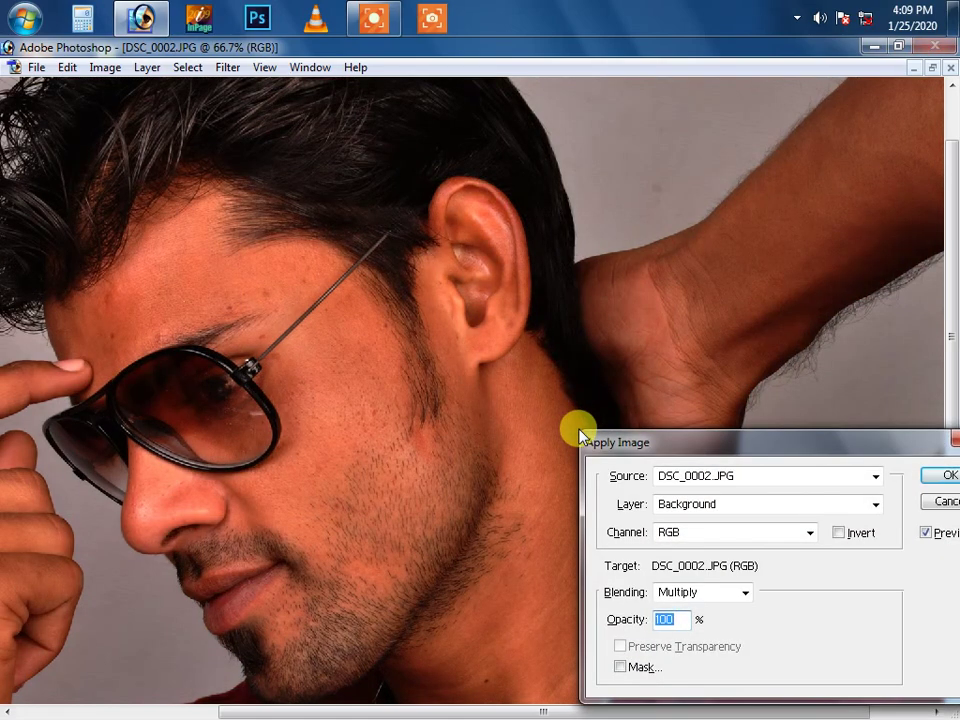
{"action": "key", "text": "shift+Tab"}
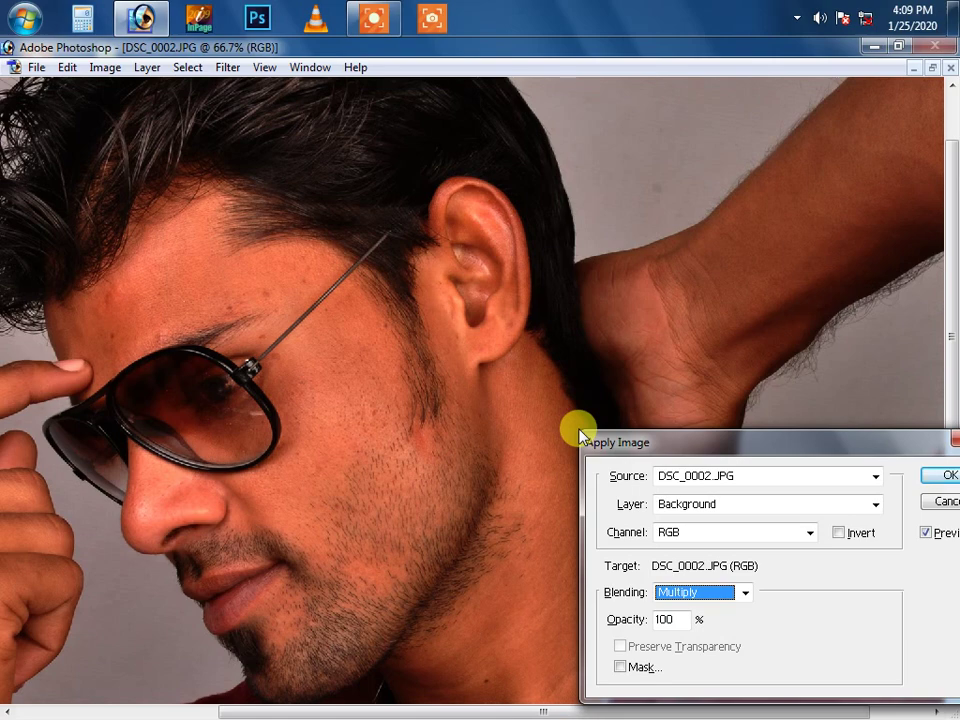
{"action": "key", "text": "Down"}
{"action": "key", "text": "Down"}
{"action": "key", "text": "Down"}
{"action": "key", "text": "Down"}
{"action": "key", "text": "Tab"}
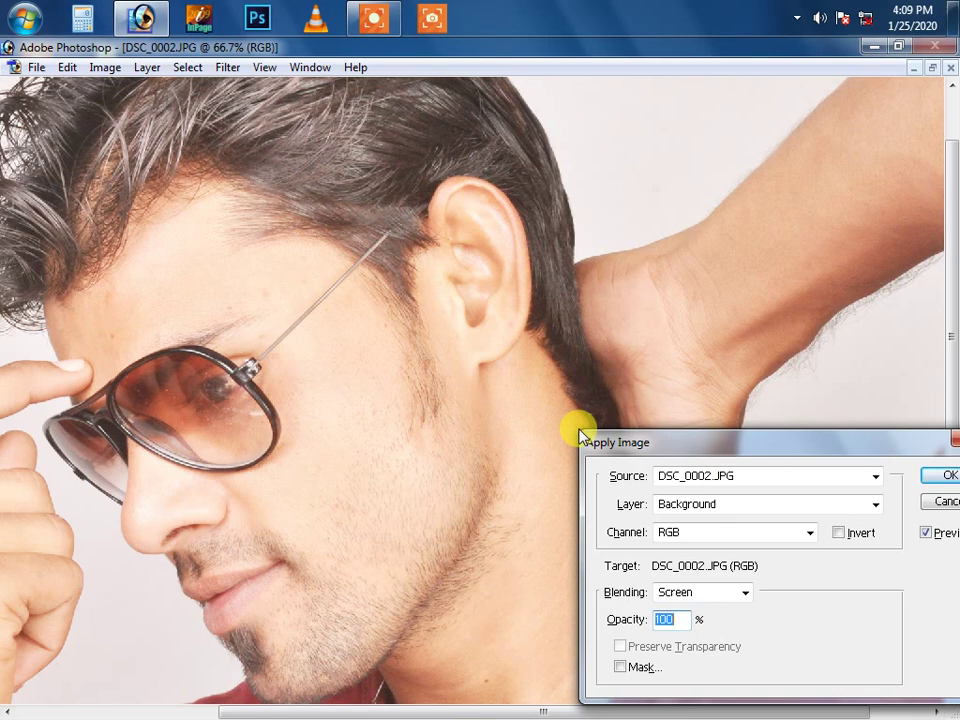
{"action": "type", "text": "30"}
{"action": "key", "text": "Return"}
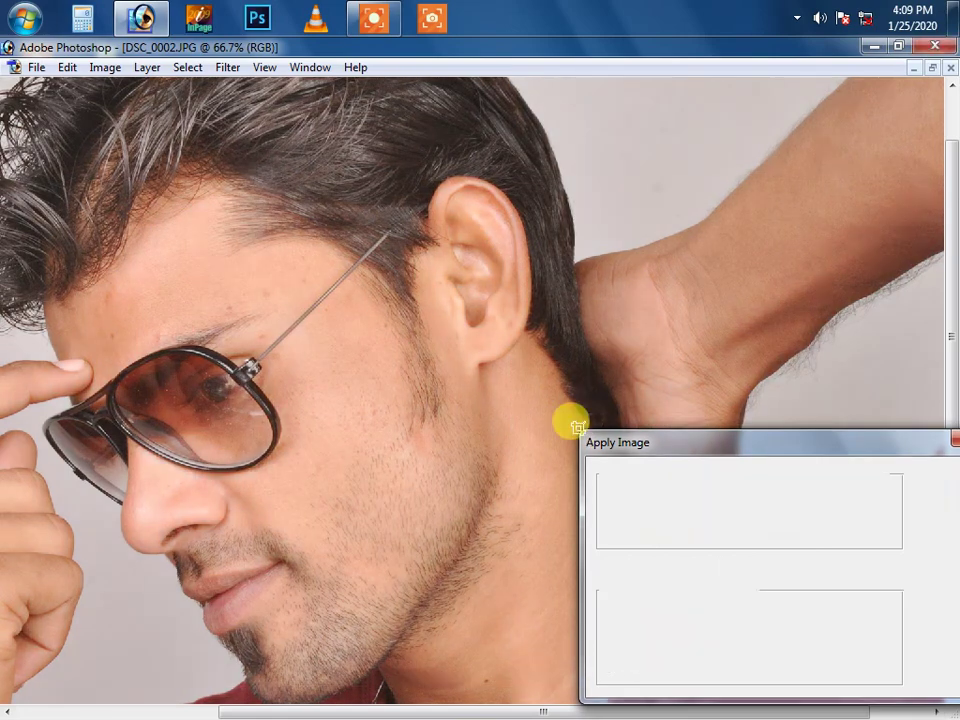
{"action": "left_click_drag", "start_coordinate": [531, 446], "coordinate": [576, 432]}
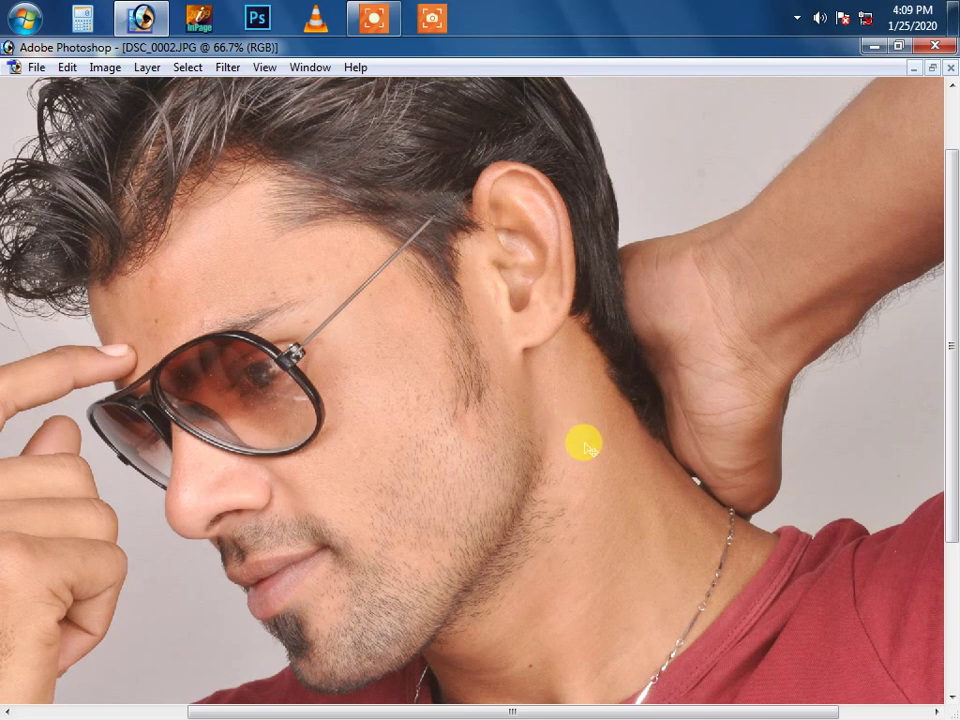
Lift the midtones with a single raised point on the Curves line.
{"action": "key", "text": "ctrl+m"}
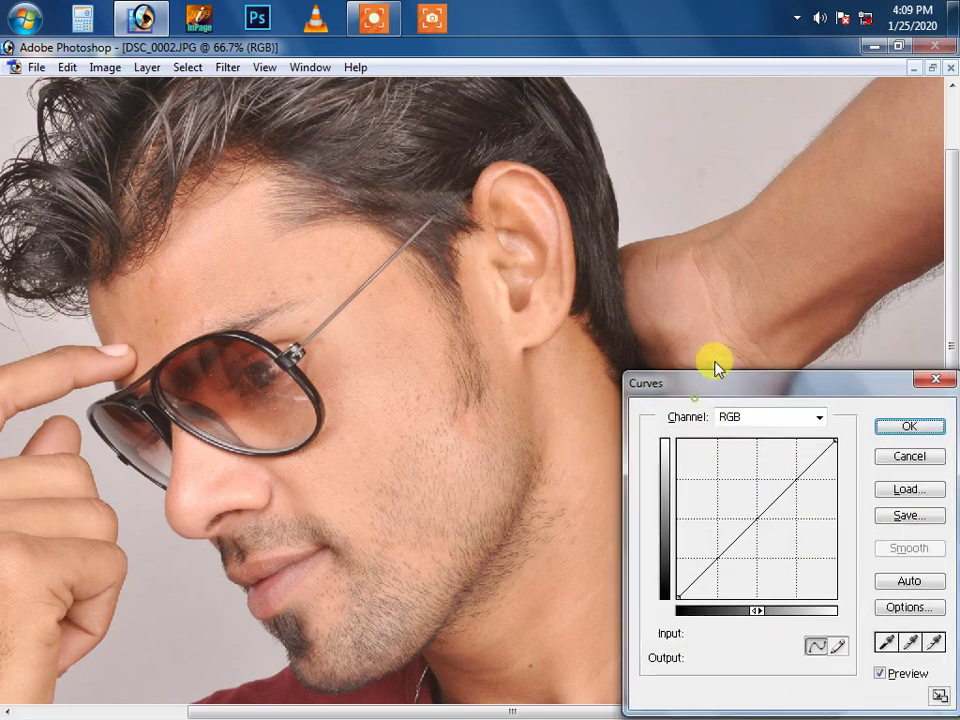
{"action": "left_click_drag", "start_coordinate": [715, 382], "coordinate": [745, 307]}
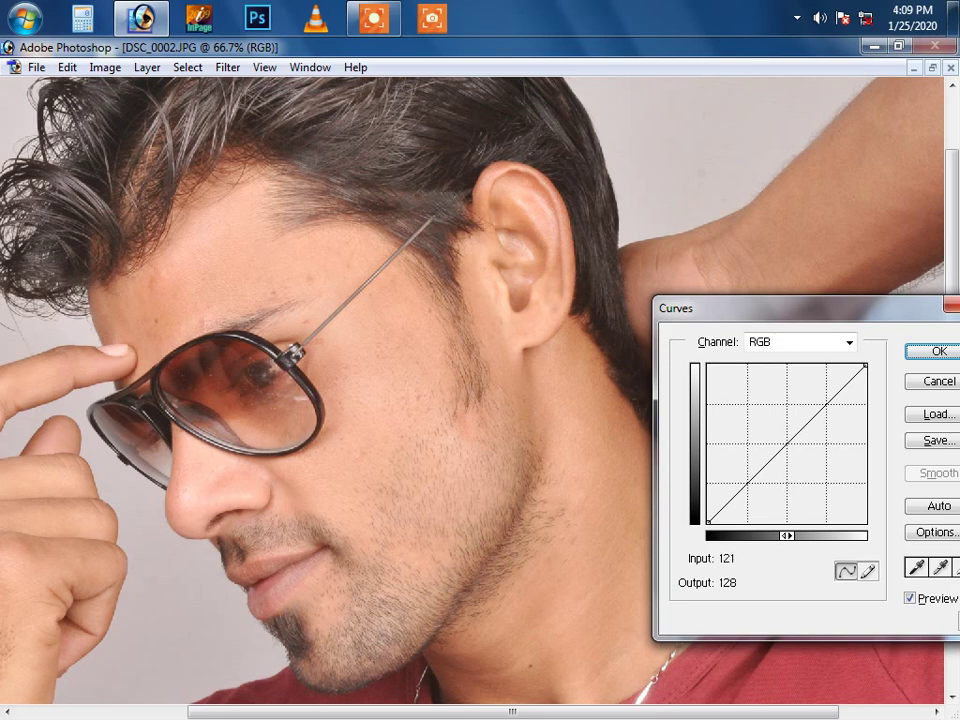
{"action": "left_click", "coordinate": [784, 443]}
{"action": "key", "text": "Return"}
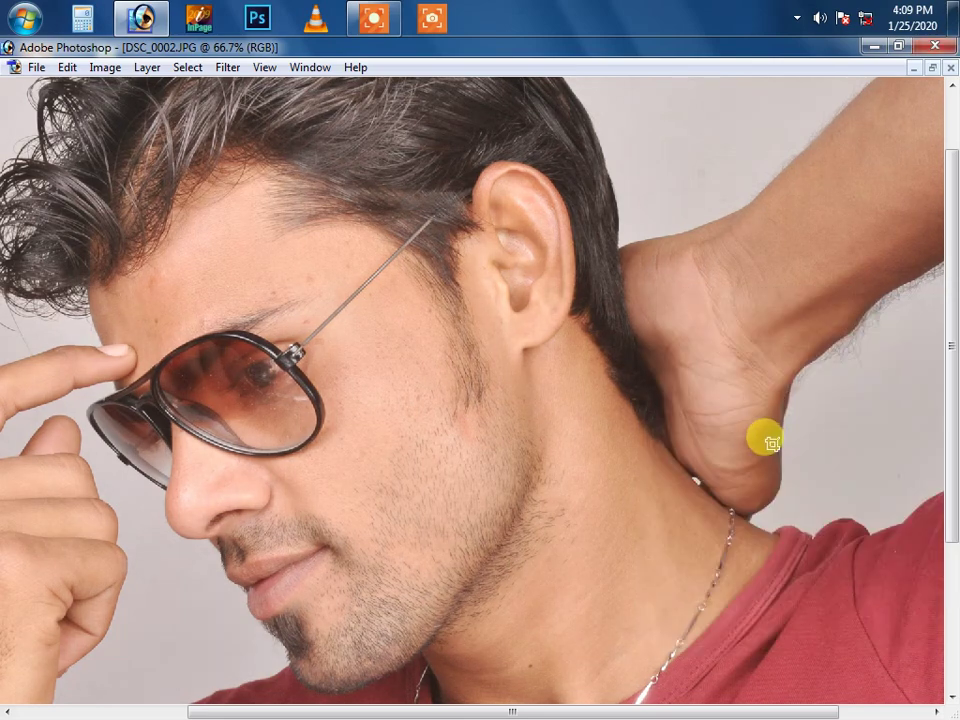
Apply Brightness/Contrast with Brightness 0 and Contrast 2.
{"action": "key", "text": "alt+i"}
{"action": "key", "text": "a"}
{"action": "key", "text": "c"}
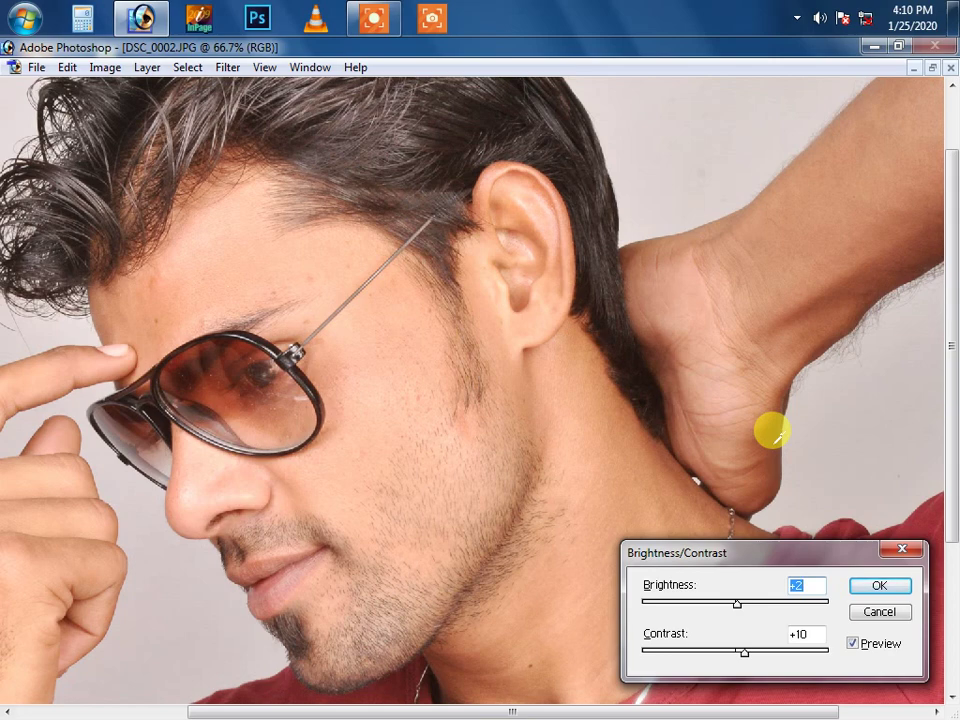
{"action": "left_click", "coordinate": [853, 644]}
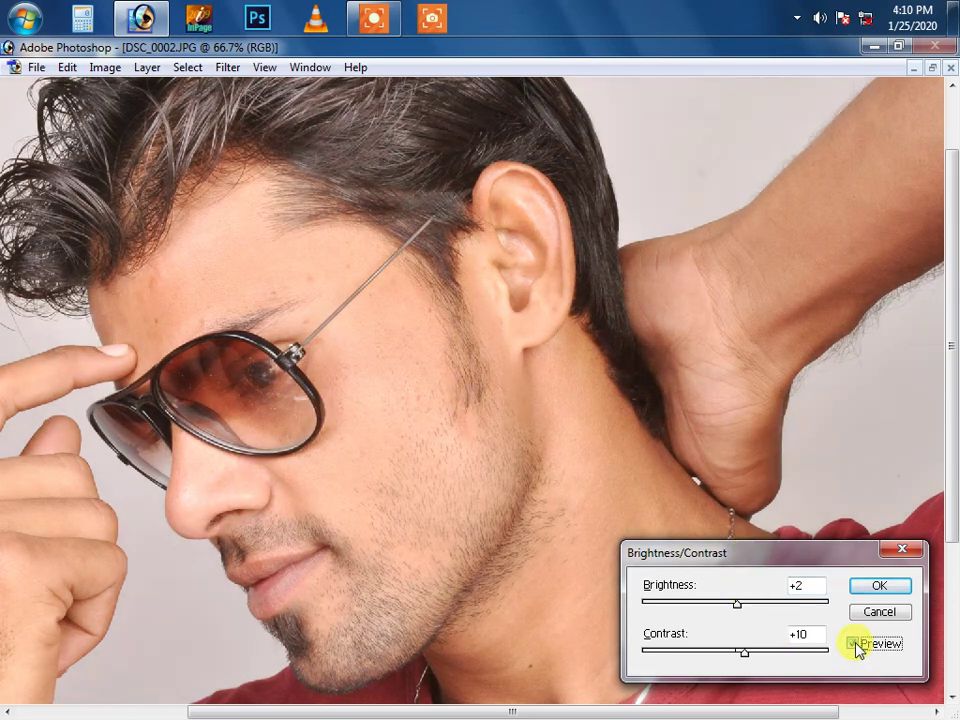
{"action": "left_click", "coordinate": [855, 645]}
{"action": "double_click", "coordinate": [800, 586]}
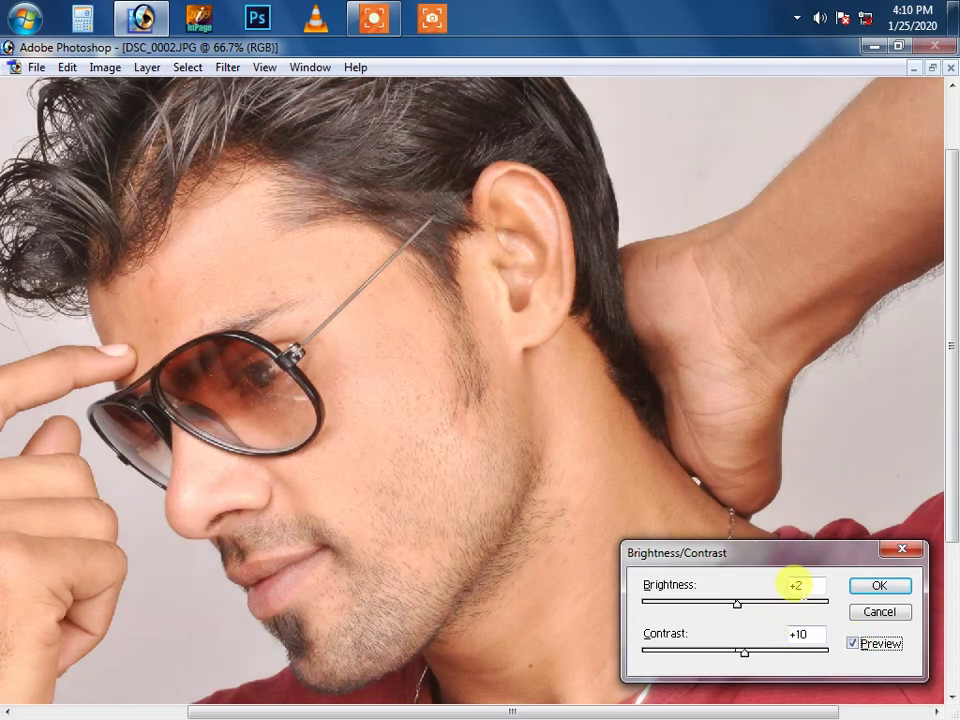
{"action": "type", "text": "0"}
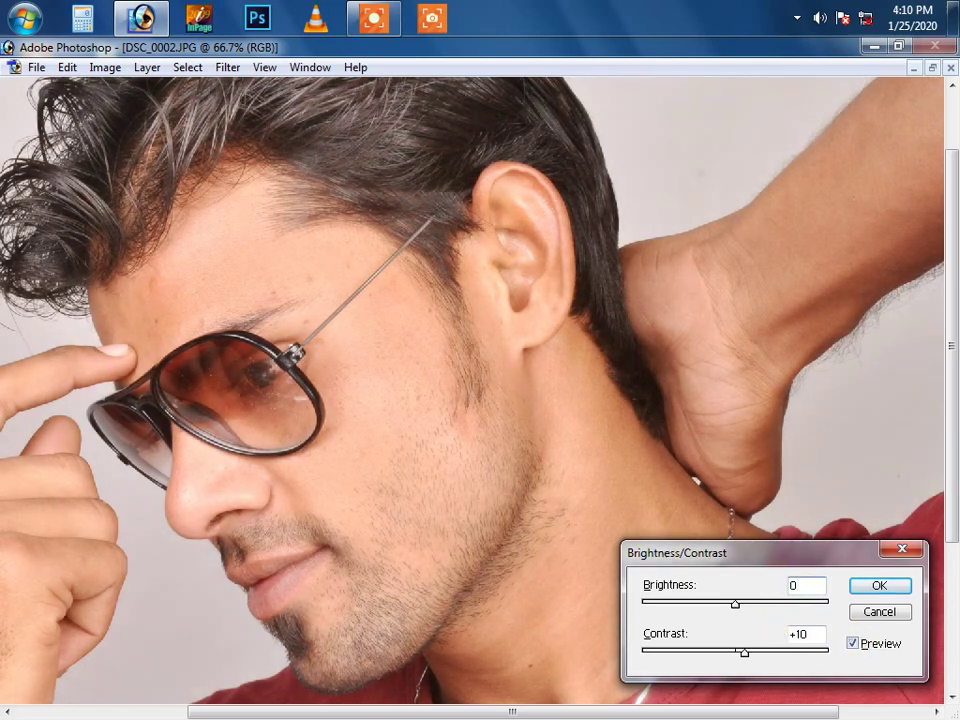
{"action": "key", "text": "Tab"}
{"action": "type", "text": "4"}
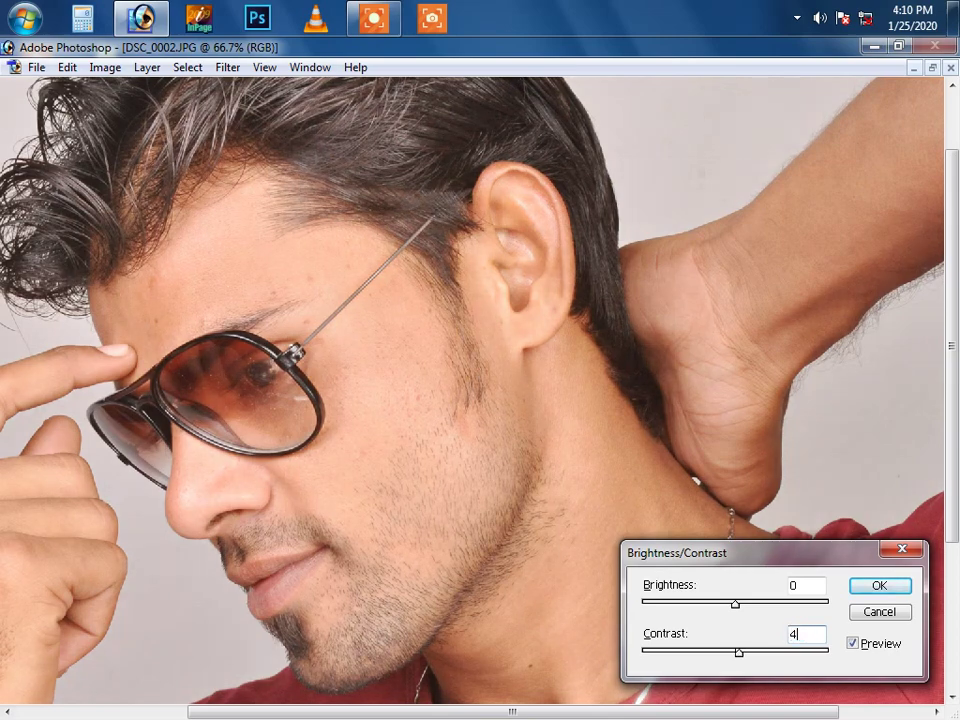
{"action": "key", "text": "BackSpace"}
{"action": "type", "text": "2"}
{"action": "key", "text": "Return"}
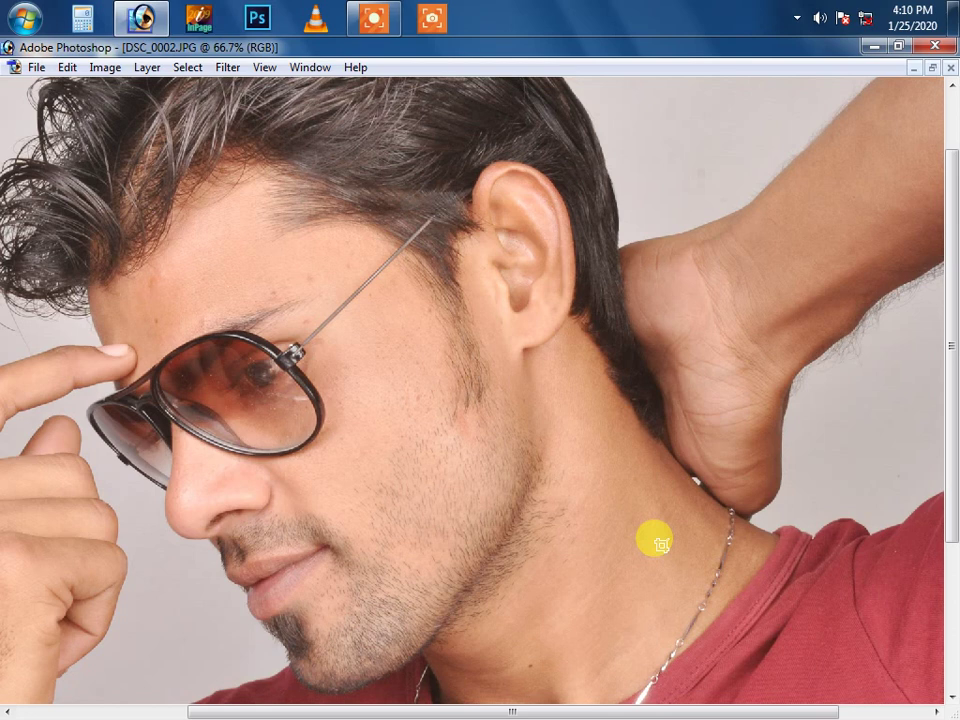
Apply the plain Sharpen filter to the photo.
{"action": "key", "text": "alt+t"}
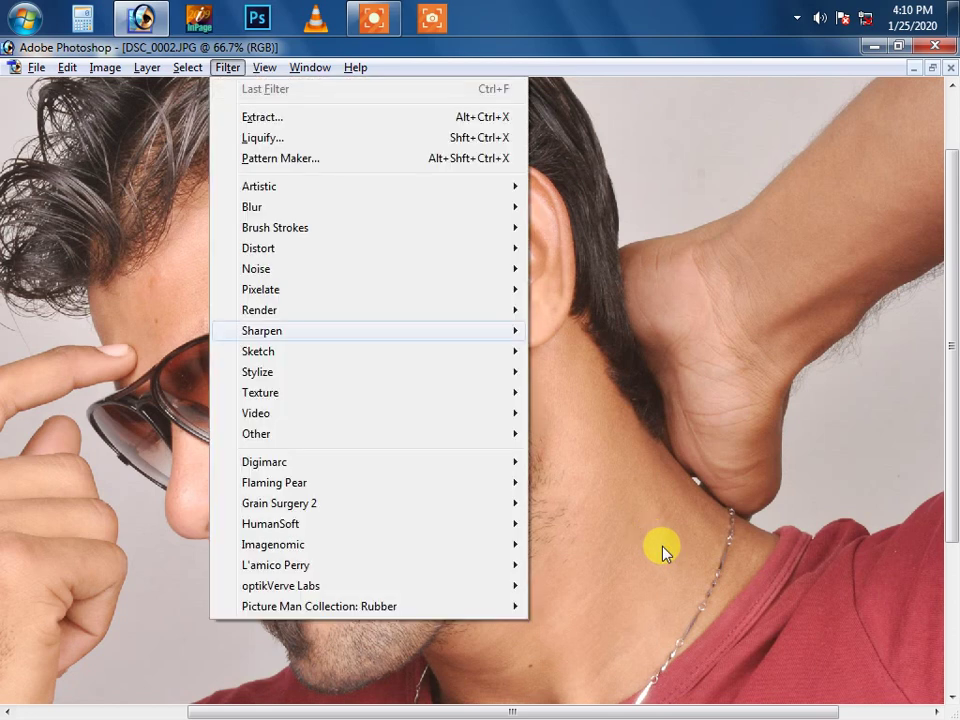
{"action": "key", "text": "Right"}
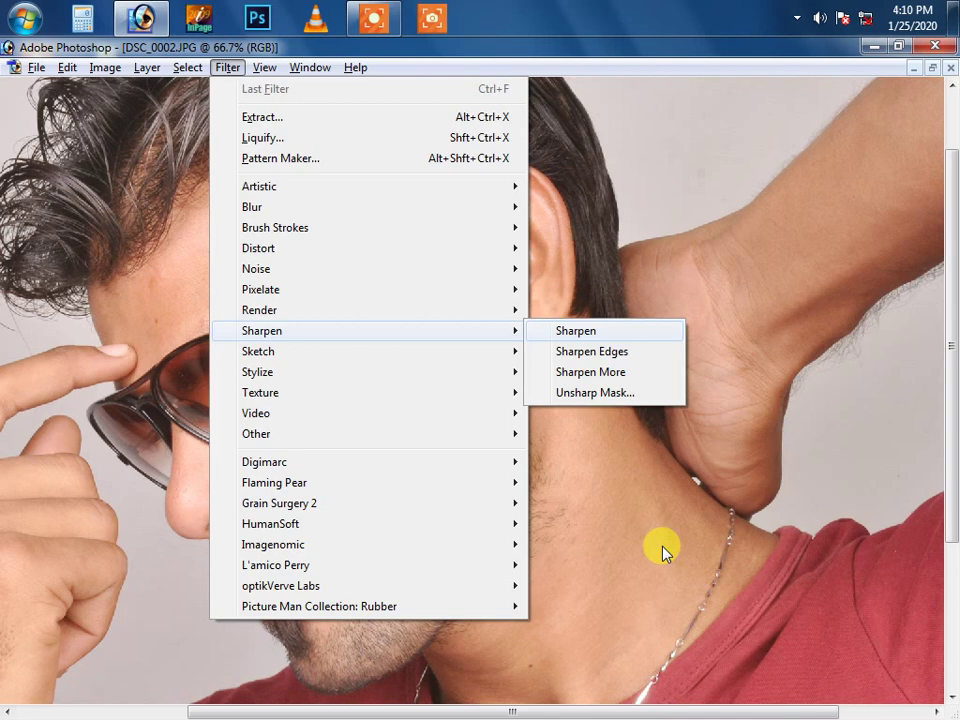
{"action": "key", "text": "Return"}
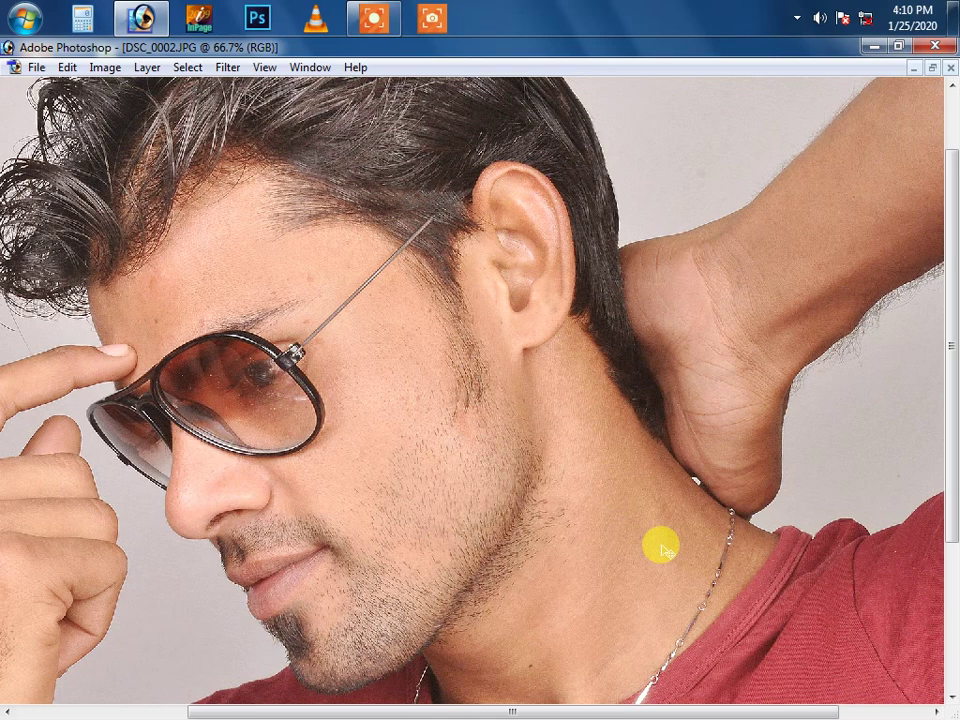
Save the photo as the JPEG '002 a' in the Barkat Style folder.
{"action": "key", "text": "ctrl+shift+s"}
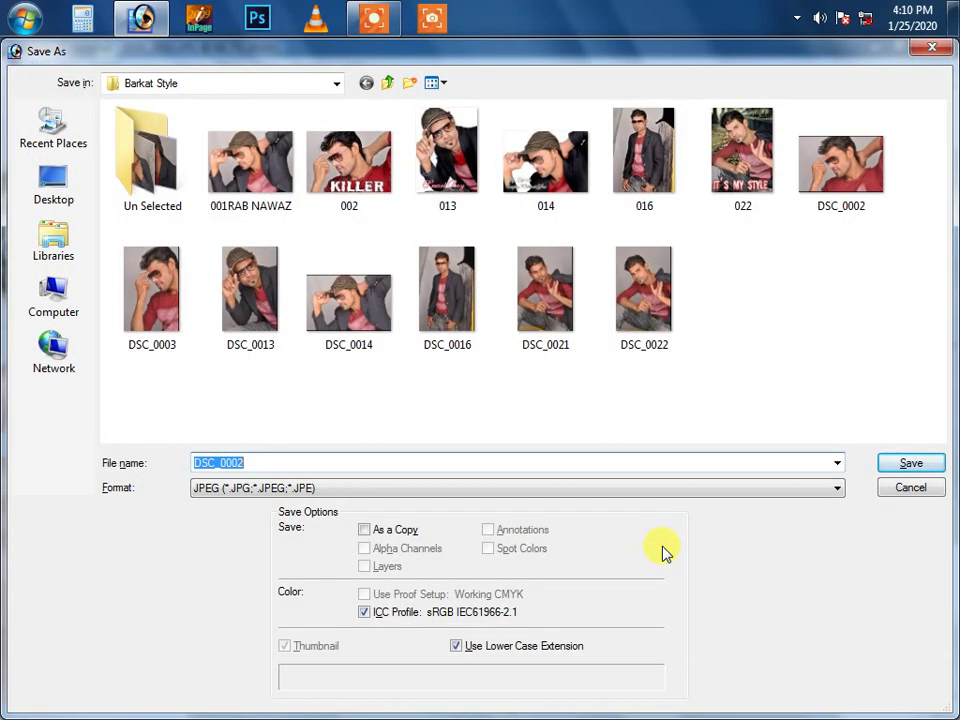
{"action": "type", "text": "002 a"}
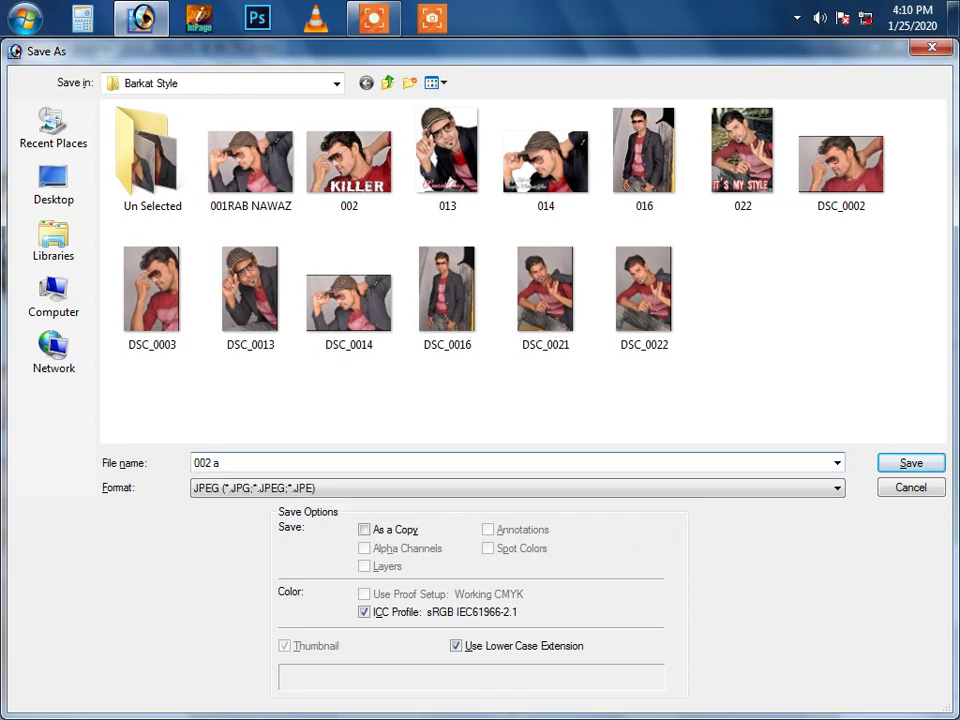
{"action": "key", "text": "Return"}
{"action": "key", "text": "Return"}
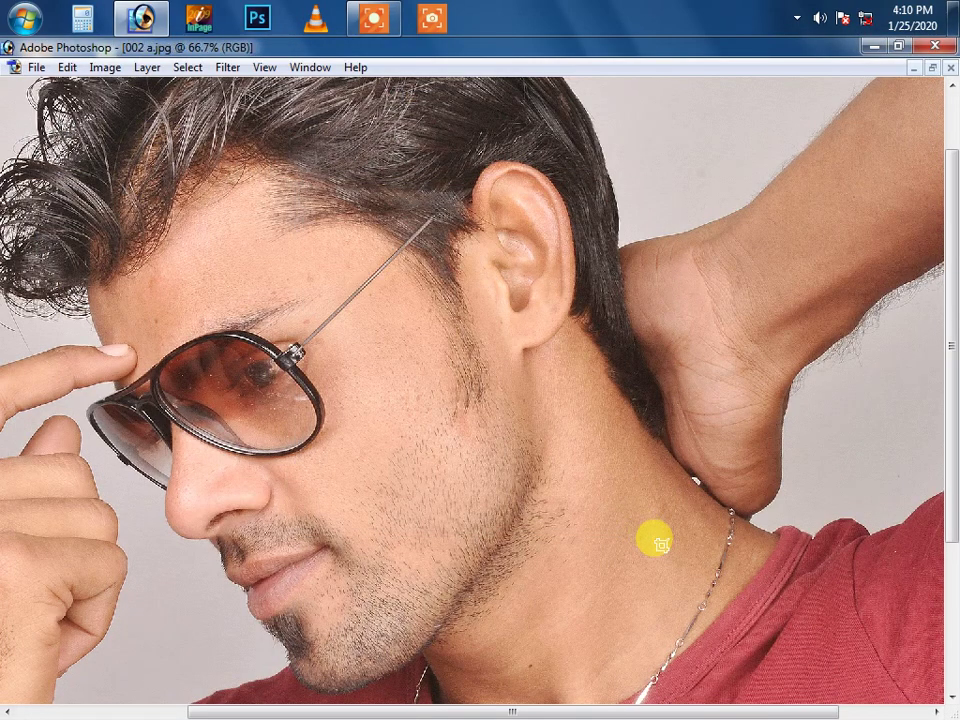
{"action": "left_click_drag", "start_coordinate": [591, 473], "coordinate": [698, 500]}
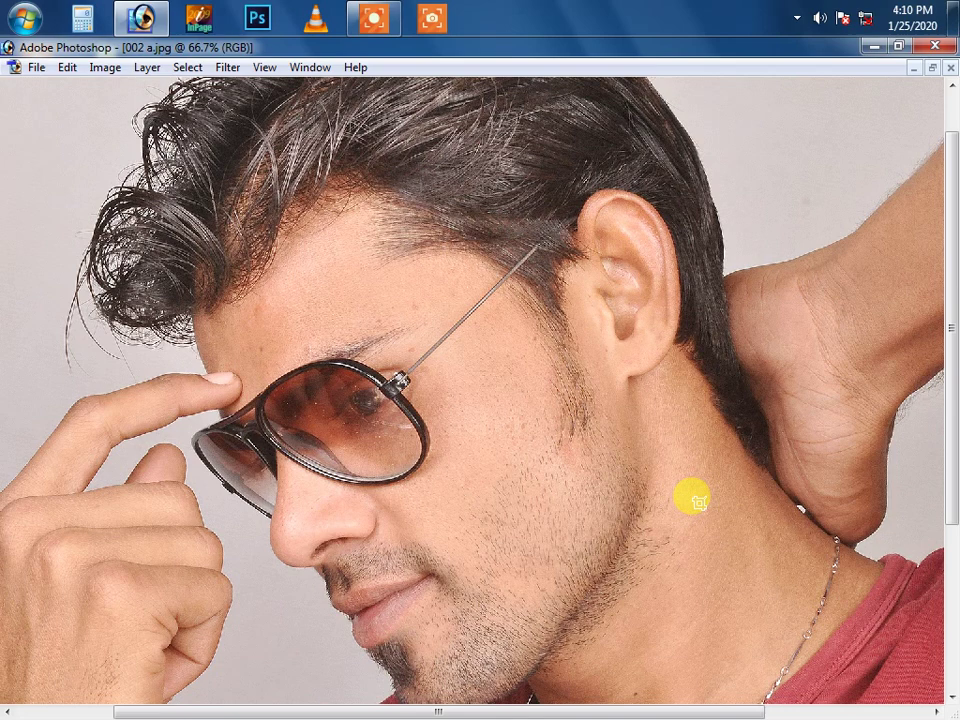
Briefly zoom into the face, then fit the entire portrait on screen.
{"action": "right_click", "coordinate": [632, 456]}
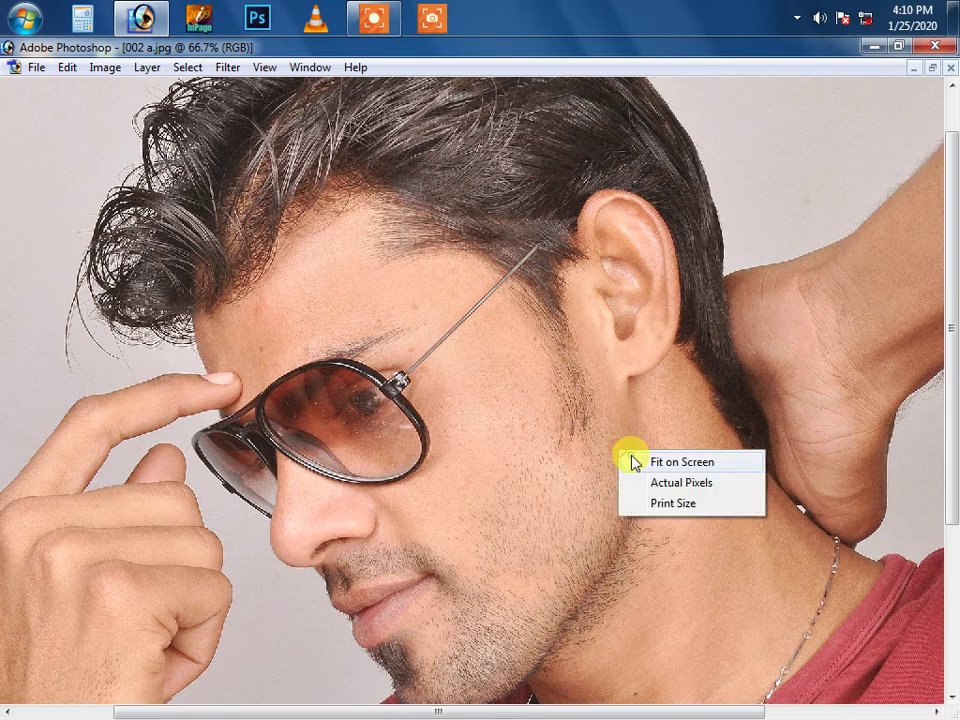
{"action": "left_click", "coordinate": [645, 459]}
{"action": "left_click", "coordinate": [619, 448], "text": "alt"}
{"action": "left_click_drag", "start_coordinate": [321, 279], "coordinate": [583, 428]}
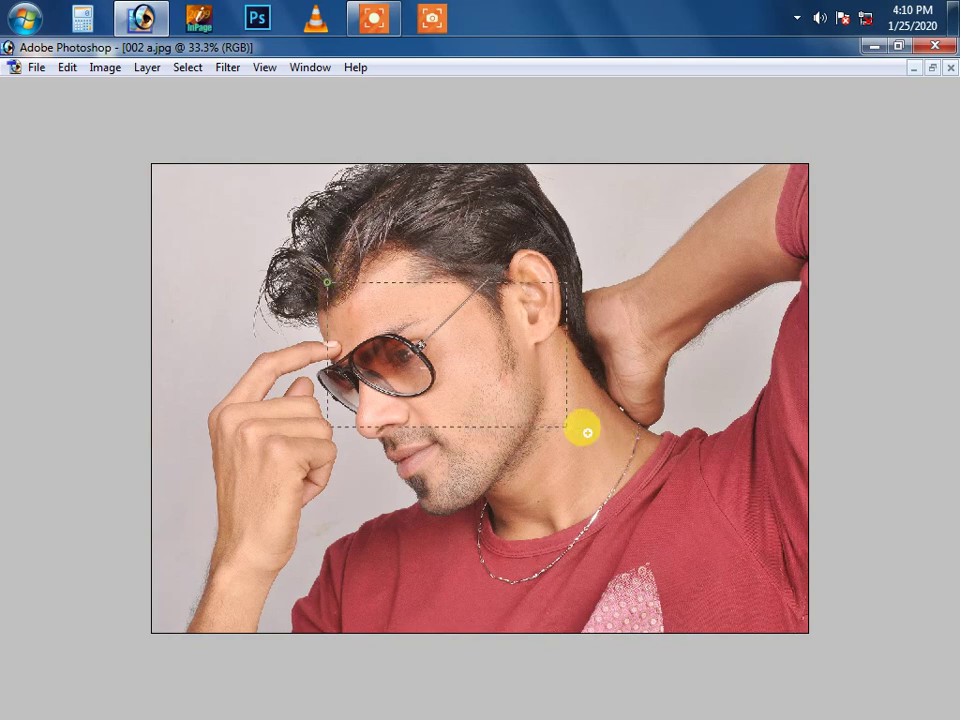
{"action": "right_click", "coordinate": [582, 405]}
{"action": "left_click", "coordinate": [610, 420]}
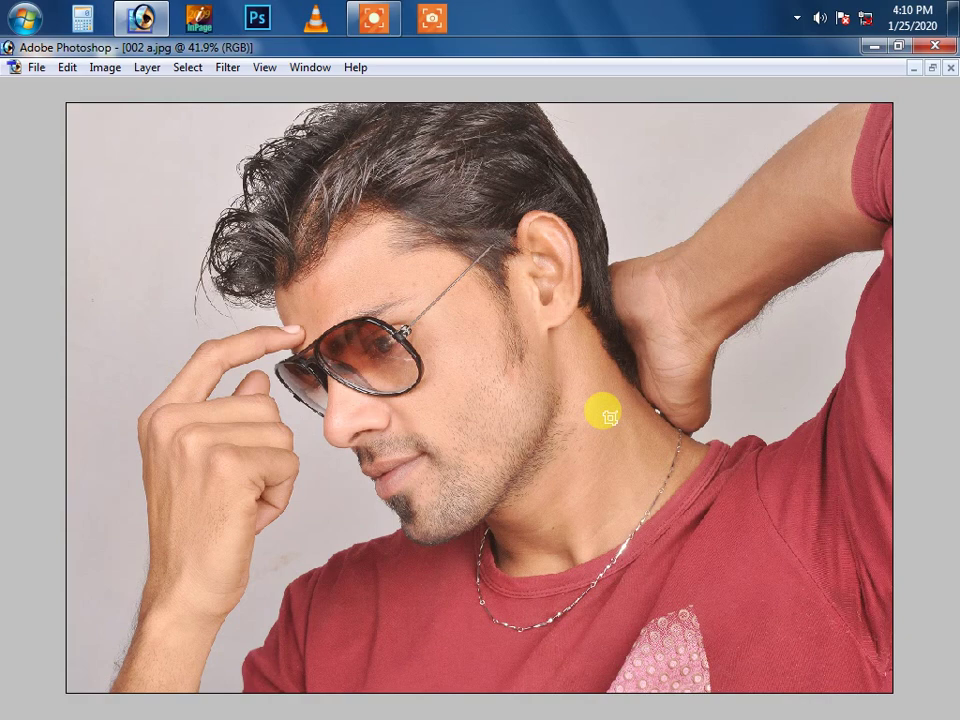
Open Extract and highlight the hair edge above the ear with a size-17 brush.
{"action": "key", "text": "alt+ctrl+x"}
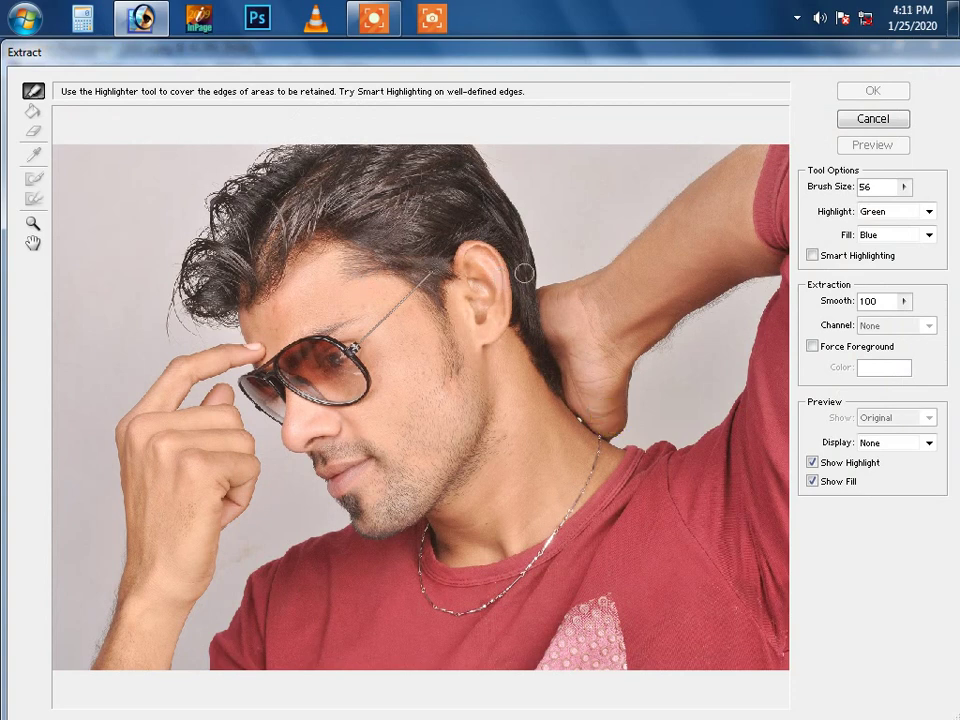
{"action": "key", "text": "bracketleft"}
{"action": "key", "text": "bracketleft"}
{"action": "key", "text": "bracketleft"}
{"action": "key", "text": "bracketleft"}
{"action": "key", "text": "bracketleft"}
{"action": "key", "text": "bracketleft"}
{"action": "key", "text": "bracketleft"}
{"action": "key", "text": "bracketleft"}
{"action": "left_click", "coordinate": [493, 215]}
{"action": "left_click", "coordinate": [561, 336]}
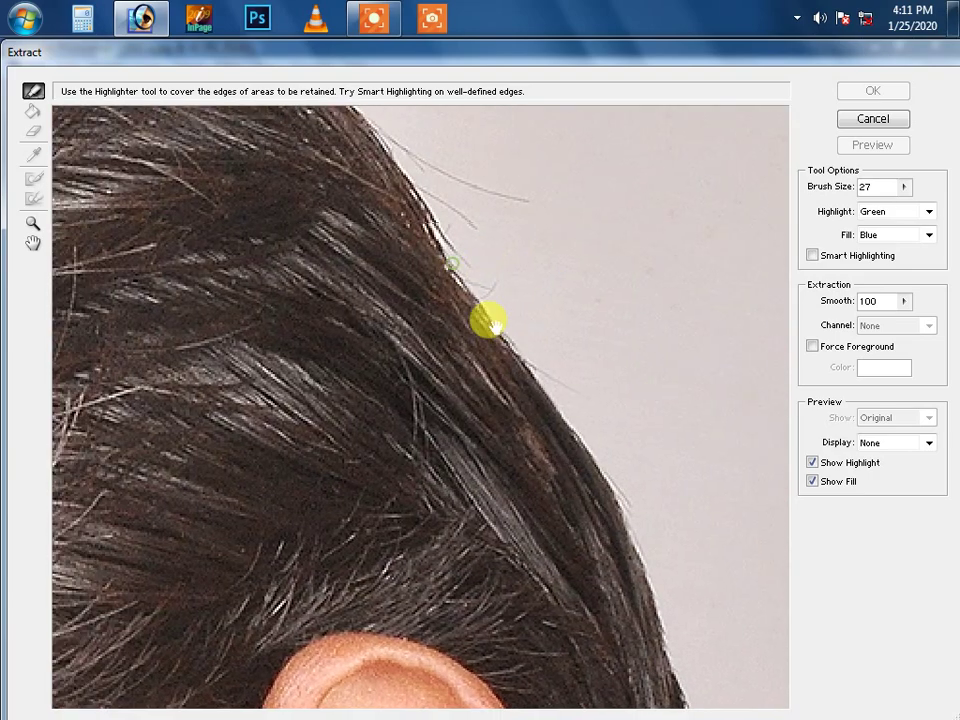
{"action": "left_click", "coordinate": [489, 321]}
{"action": "key", "text": "bracketleft"}
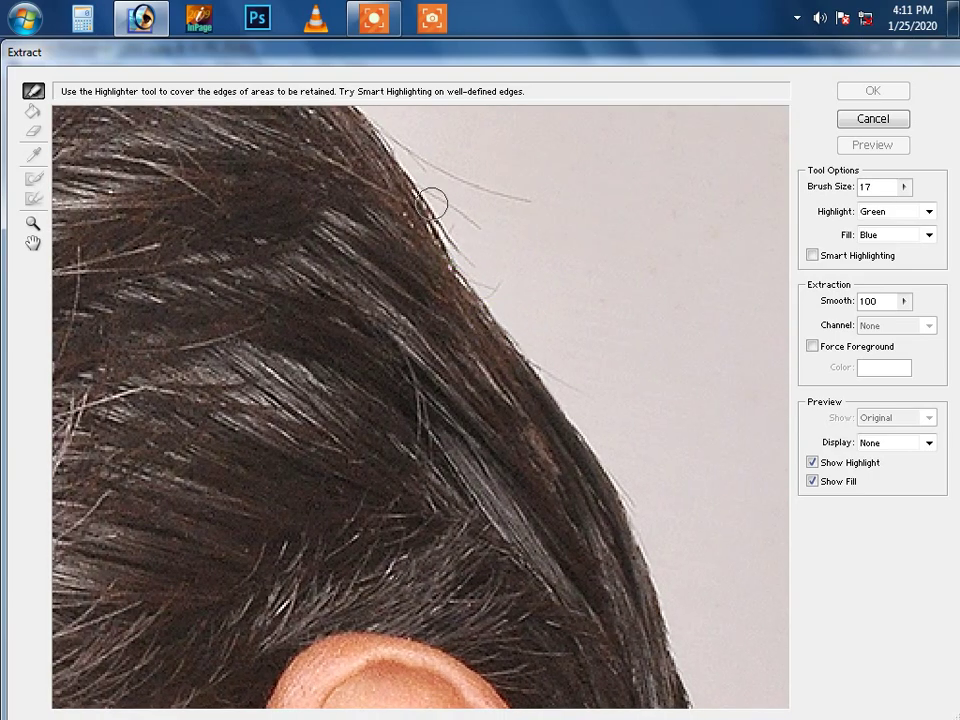
{"action": "mouse_move", "coordinate": [432, 202]}
{"action": "left_mouse_down"}
{"action": "mouse_move", "coordinate": [400, 144]}
{"action": "mouse_move", "coordinate": [367, 113]}
{"action": "mouse_move", "coordinate": [497, 332]}
{"action": "left_mouse_up"}
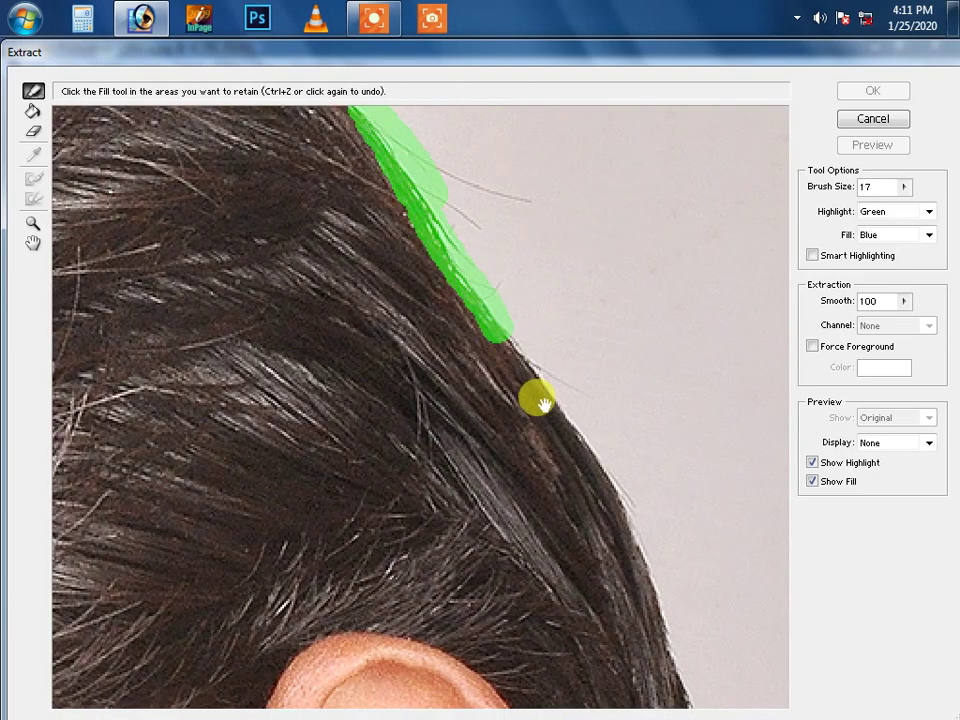
Continue highlighting the hair edge further down, then zoom back out to the head.
{"action": "scroll", "coordinate": [536, 396], "scroll_direction": "down", "scroll_amount": 2}
{"action": "left_click_drag", "start_coordinate": [461, 221], "coordinate": [558, 357]}
{"action": "scroll", "coordinate": [530, 300], "scroll_direction": "down", "scroll_amount": 2}
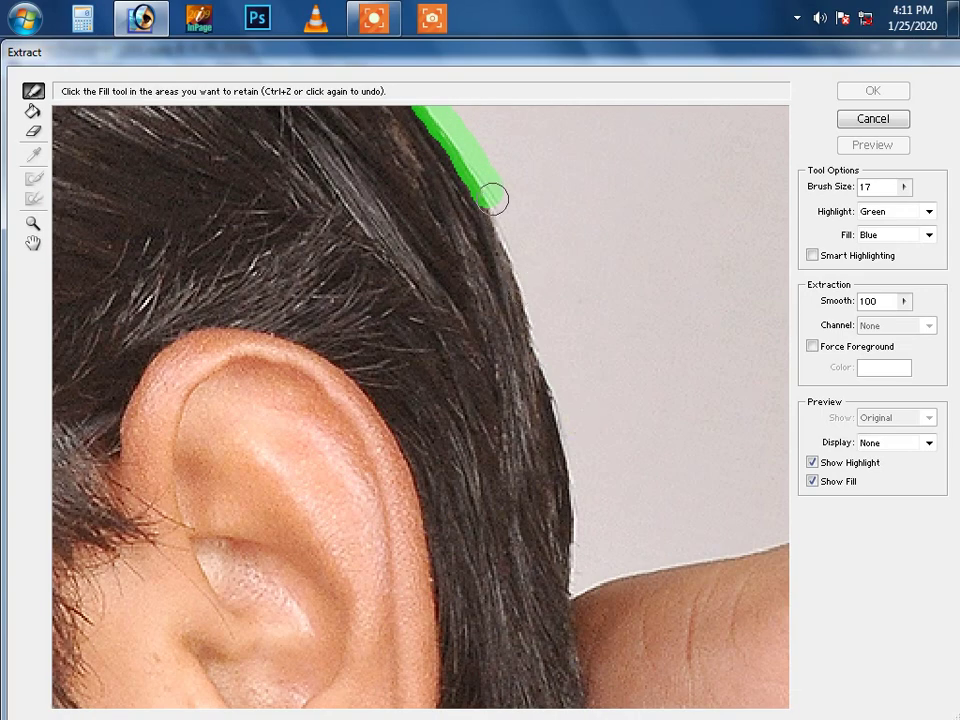
{"action": "mouse_move", "coordinate": [497, 193]}
{"action": "left_mouse_down"}
{"action": "mouse_move", "coordinate": [542, 345]}
{"action": "mouse_move", "coordinate": [568, 589]}
{"action": "mouse_move", "coordinate": [658, 478]}
{"action": "left_mouse_up"}
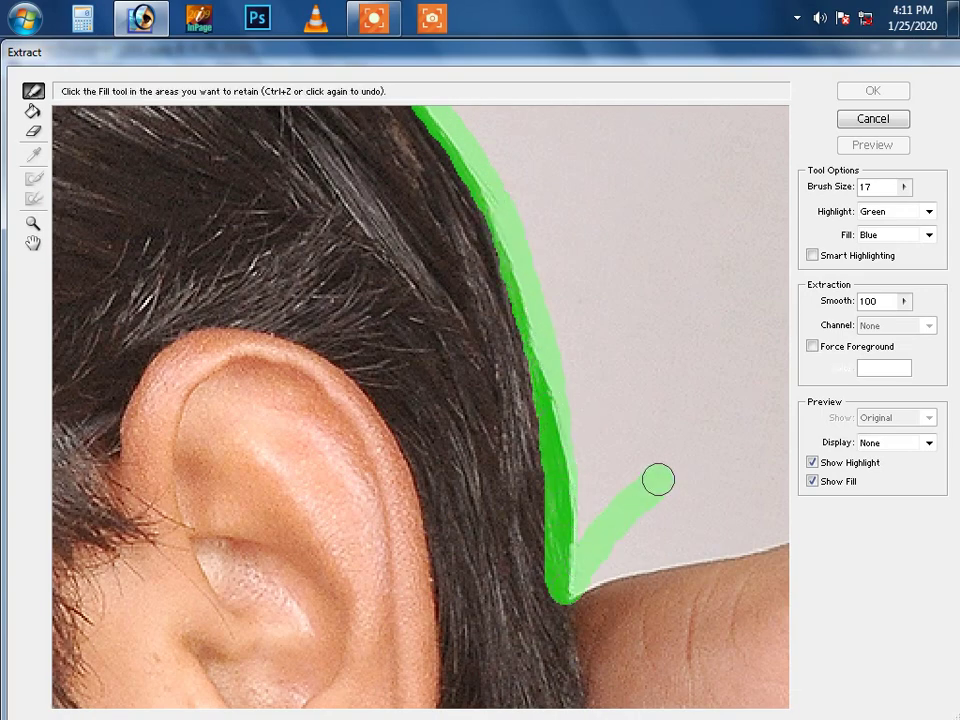
{"action": "scroll", "coordinate": [658, 478], "scroll_direction": "right", "scroll_amount": 3}
{"action": "key", "text": "ctrl+minus"}
{"action": "key", "text": "ctrl+minus"}
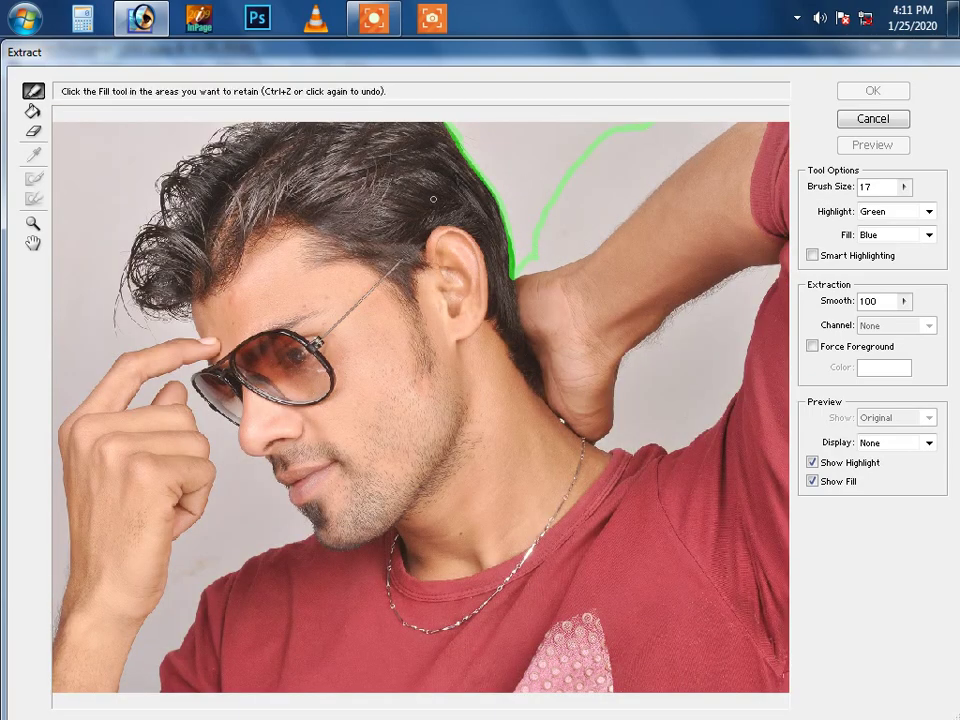
Highlight the top-left curly hair edge with a size-37 brush.
{"action": "left_click", "coordinate": [167, 135], "text": "ctrl"}
{"action": "left_click_drag", "start_coordinate": [405, 333], "coordinate": [500, 338]}
{"action": "key", "text": "bracketright"}
{"action": "key", "text": "bracketright"}
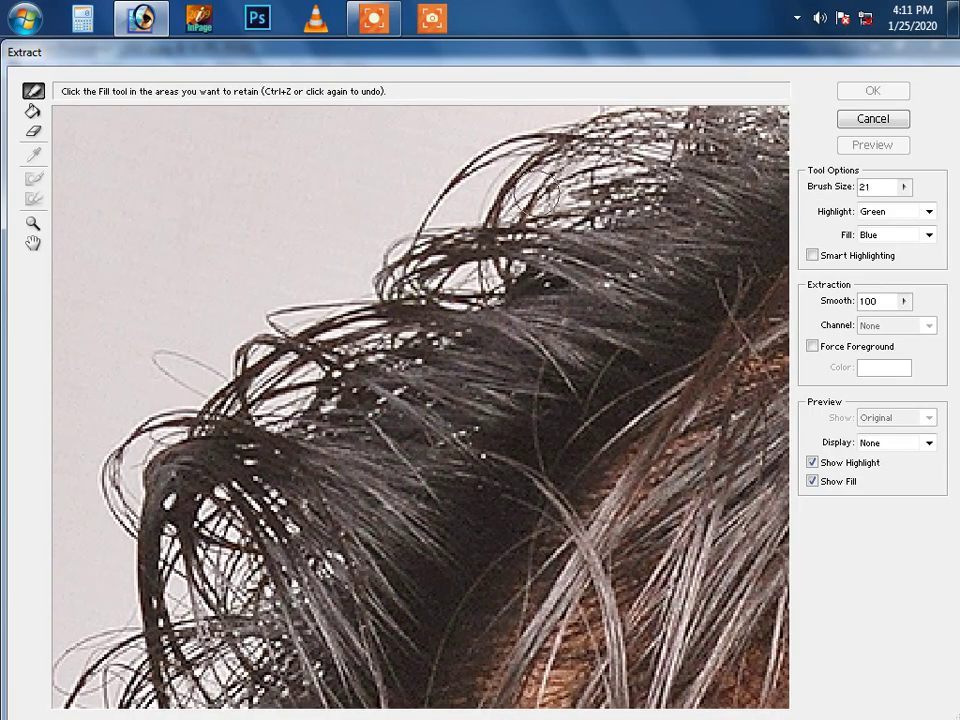
{"action": "key", "text": "bracketright"}
{"action": "key", "text": "bracketright"}
{"action": "key", "text": "bracketright"}
{"action": "key", "text": "bracketright"}
{"action": "key", "text": "bracketright"}
{"action": "key", "text": "bracketright"}
{"action": "left_click_drag", "start_coordinate": [610, 150], "coordinate": [478, 283]}
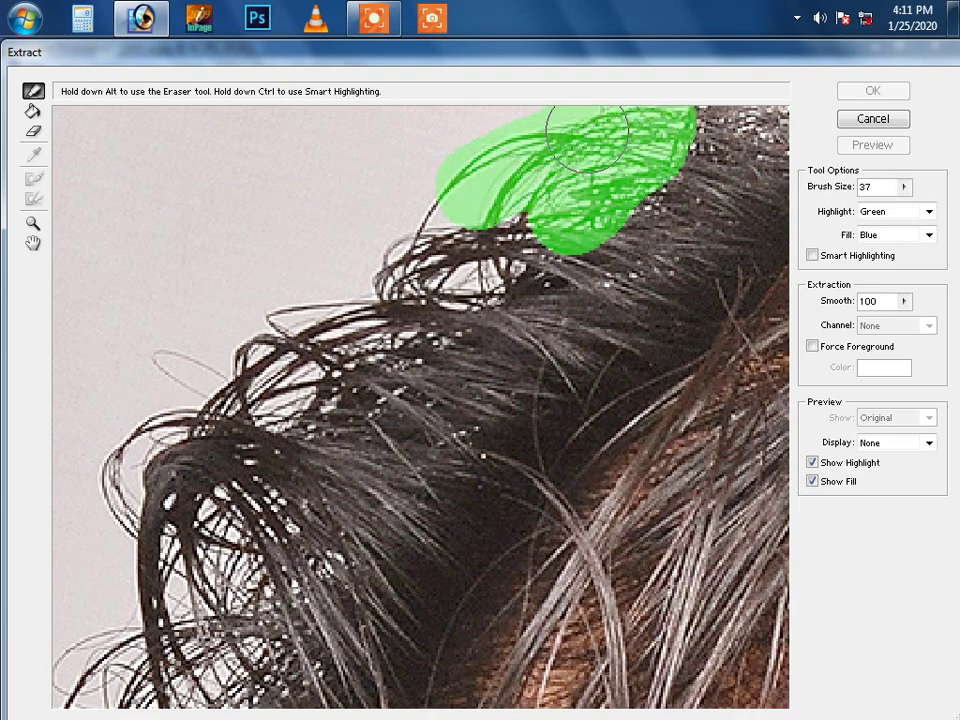
{"action": "left_click_drag", "start_coordinate": [441, 235], "coordinate": [551, 130]}
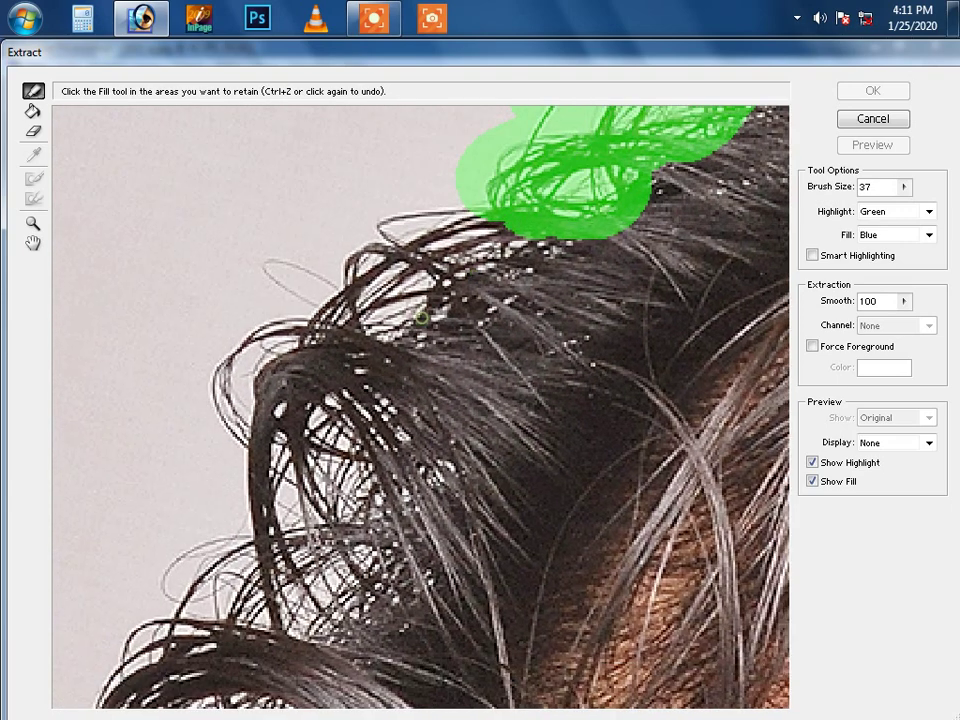
{"action": "mouse_move", "coordinate": [480, 215]}
{"action": "left_mouse_down"}
{"action": "mouse_move", "coordinate": [320, 310]}
{"action": "mouse_move", "coordinate": [375, 208]}
{"action": "mouse_move", "coordinate": [313, 322]}
{"action": "mouse_move", "coordinate": [300, 260]}
{"action": "left_mouse_up"}
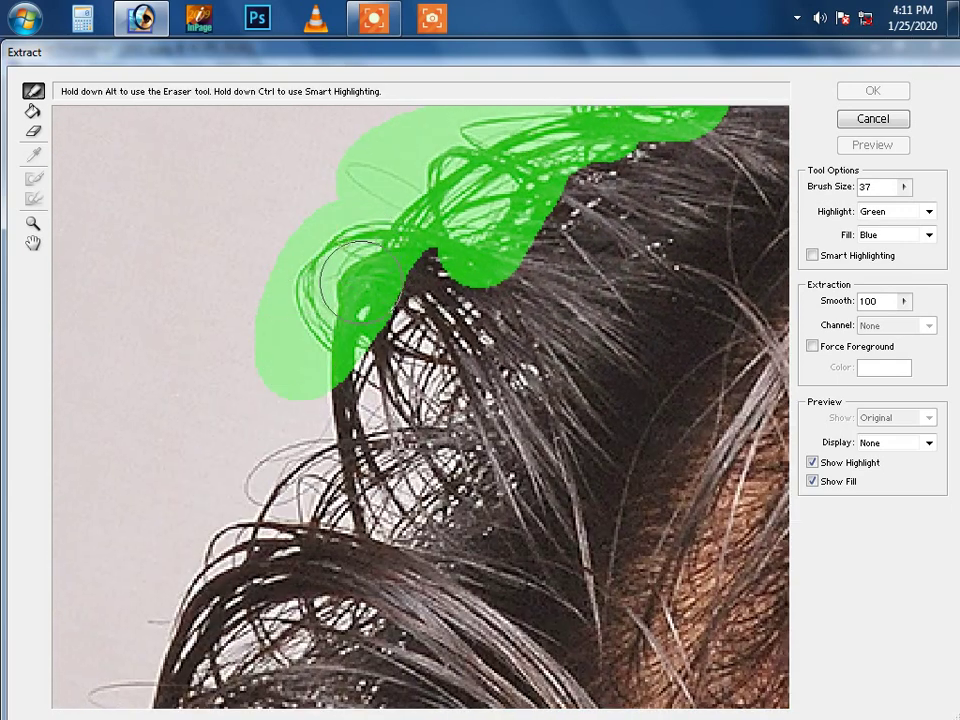
{"action": "mouse_move", "coordinate": [330, 330]}
{"action": "left_mouse_down"}
{"action": "mouse_move", "coordinate": [321, 392]}
{"action": "mouse_move", "coordinate": [365, 415]}
{"action": "left_mouse_up"}
{"action": "left_click_drag", "start_coordinate": [420, 250], "coordinate": [405, 445]}
{"action": "scroll", "coordinate": [405, 445], "scroll_direction": "down", "scroll_amount": 2}
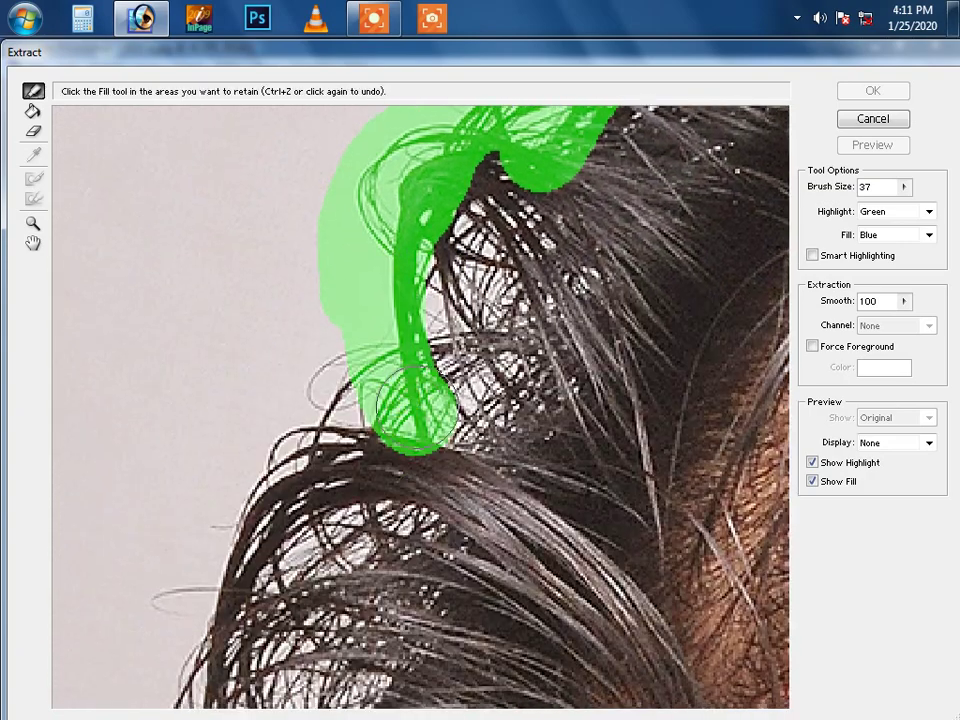
With a larger brush, highlight around the hair curl's left and right edges.
{"action": "key", "text": "bracketright"}
{"action": "left_click_drag", "start_coordinate": [478, 270], "coordinate": [488, 272]}
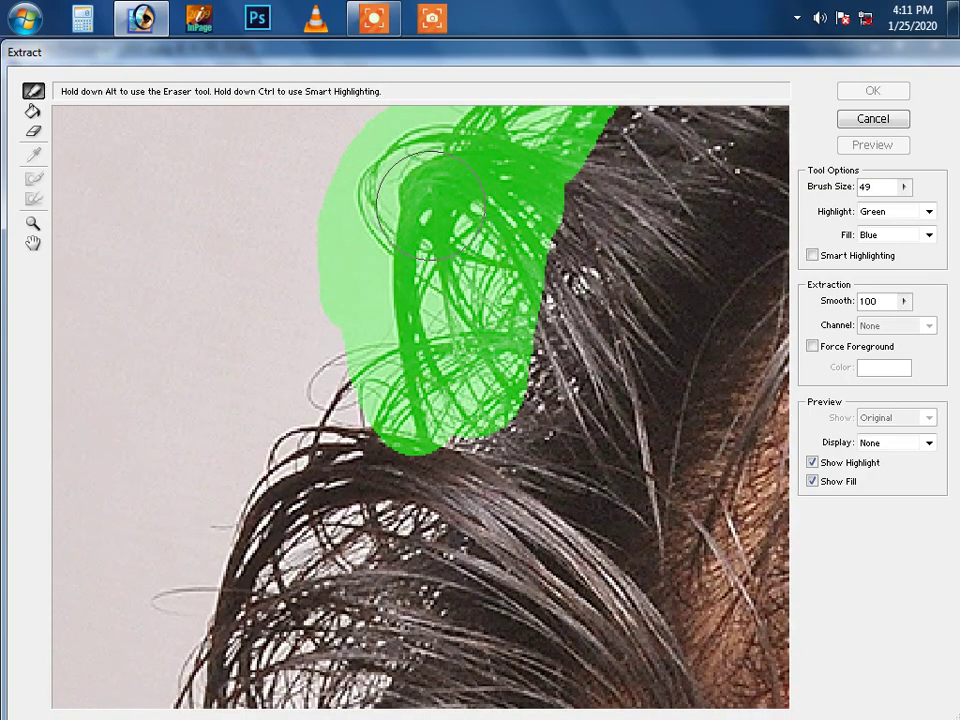
{"action": "scroll", "coordinate": [426, 396], "scroll_direction": "down", "scroll_amount": 2}
{"action": "left_click_drag", "start_coordinate": [330, 430], "coordinate": [300, 300]}
{"action": "scroll", "coordinate": [300, 300], "scroll_direction": "down", "scroll_amount": 1}
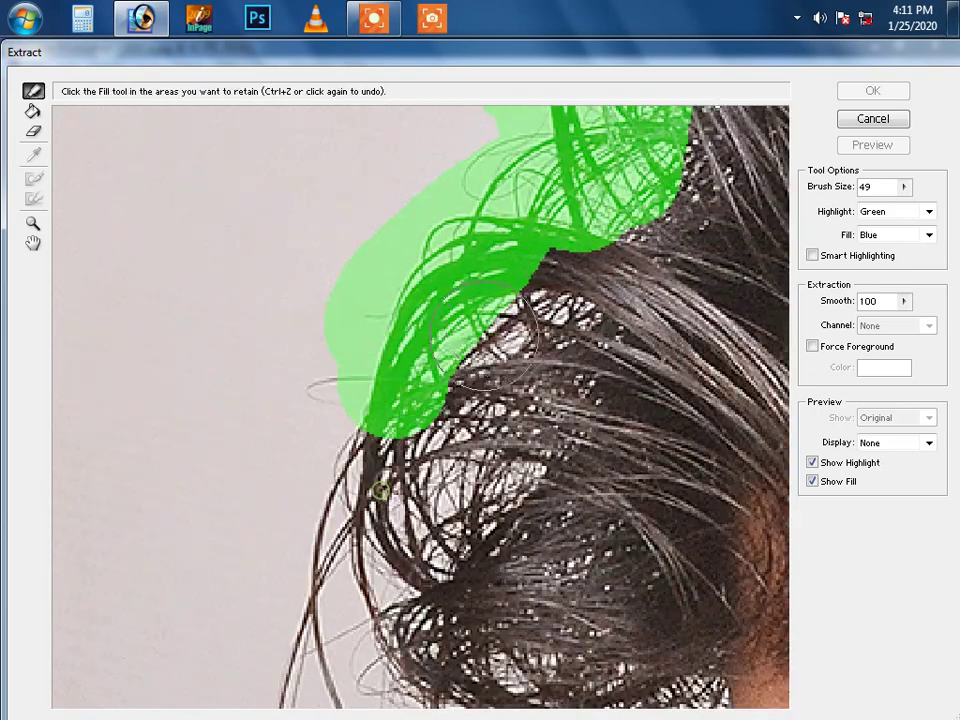
{"action": "mouse_move", "coordinate": [380, 250]}
{"action": "left_mouse_down"}
{"action": "mouse_move", "coordinate": [506, 321]}
{"action": "mouse_move", "coordinate": [343, 546]}
{"action": "mouse_move", "coordinate": [390, 180]}
{"action": "mouse_move", "coordinate": [420, 170]}
{"action": "mouse_move", "coordinate": [445, 135]}
{"action": "left_mouse_up"}
{"action": "scroll", "coordinate": [343, 546], "scroll_direction": "down", "scroll_amount": 3}
{"action": "scroll", "coordinate": [429, 508], "scroll_direction": "down", "scroll_amount": 3}
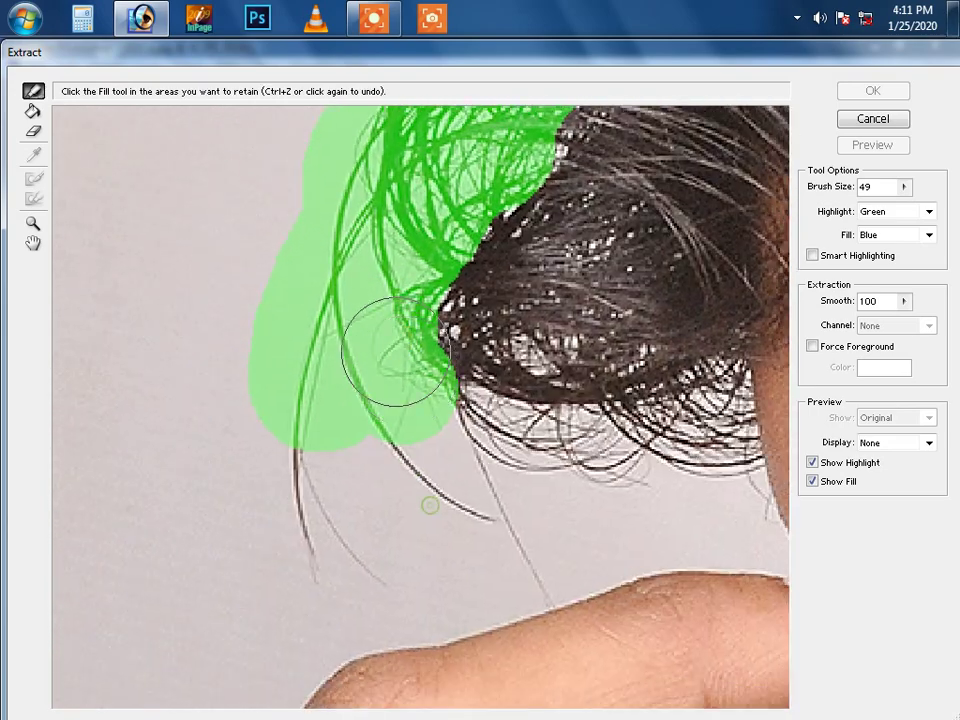
{"action": "left_click_drag", "start_coordinate": [330, 250], "coordinate": [409, 345]}
Highlight under the hair bun and along the lower edge to the photo's left side.
{"action": "left_click_drag", "start_coordinate": [570, 440], "coordinate": [730, 420]}
{"action": "left_click_drag", "start_coordinate": [640, 490], "coordinate": [750, 470]}
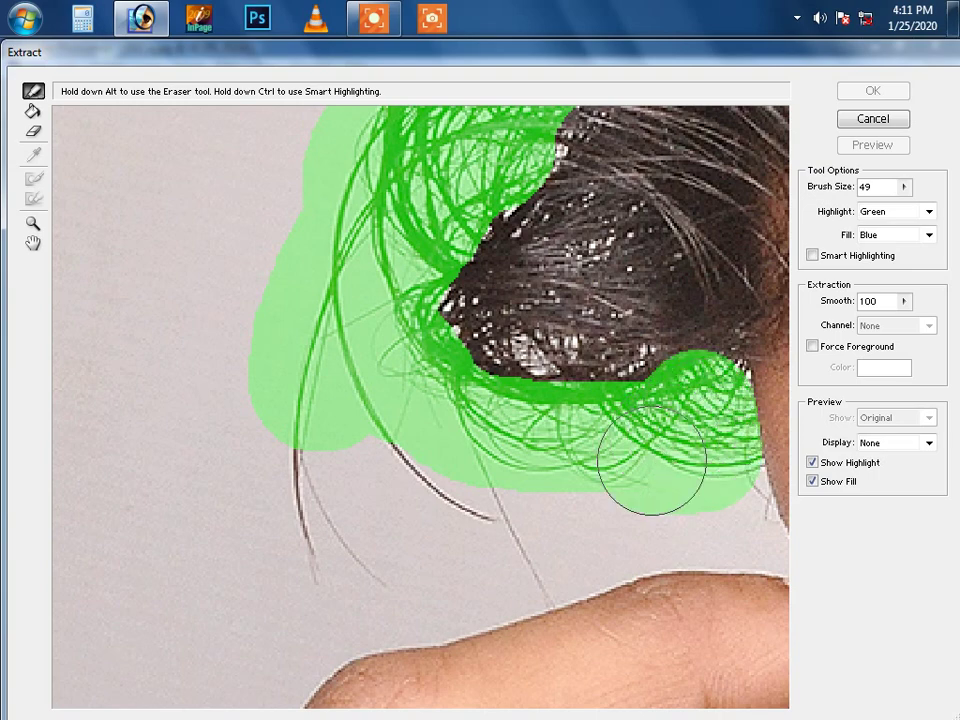
{"action": "mouse_move", "coordinate": [300, 420]}
{"action": "left_mouse_down"}
{"action": "mouse_move", "coordinate": [330, 560]}
{"action": "mouse_move", "coordinate": [452, 539]}
{"action": "left_mouse_up"}
{"action": "scroll", "coordinate": [452, 539], "scroll_direction": "left", "scroll_amount": 2}
{"action": "left_click_drag", "start_coordinate": [385, 493], "coordinate": [274, 497]}
{"action": "key", "text": "ctrl+minus"}
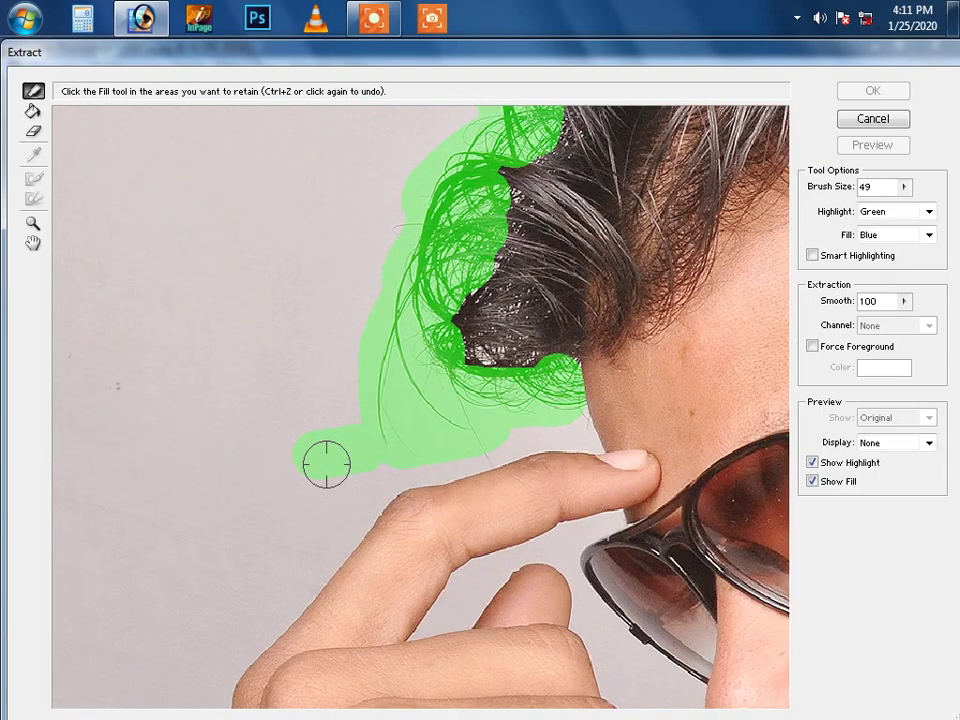
{"action": "key", "text": "ctrl+minus"}
{"action": "left_click_drag", "start_coordinate": [185, 364], "coordinate": [115, 362]}
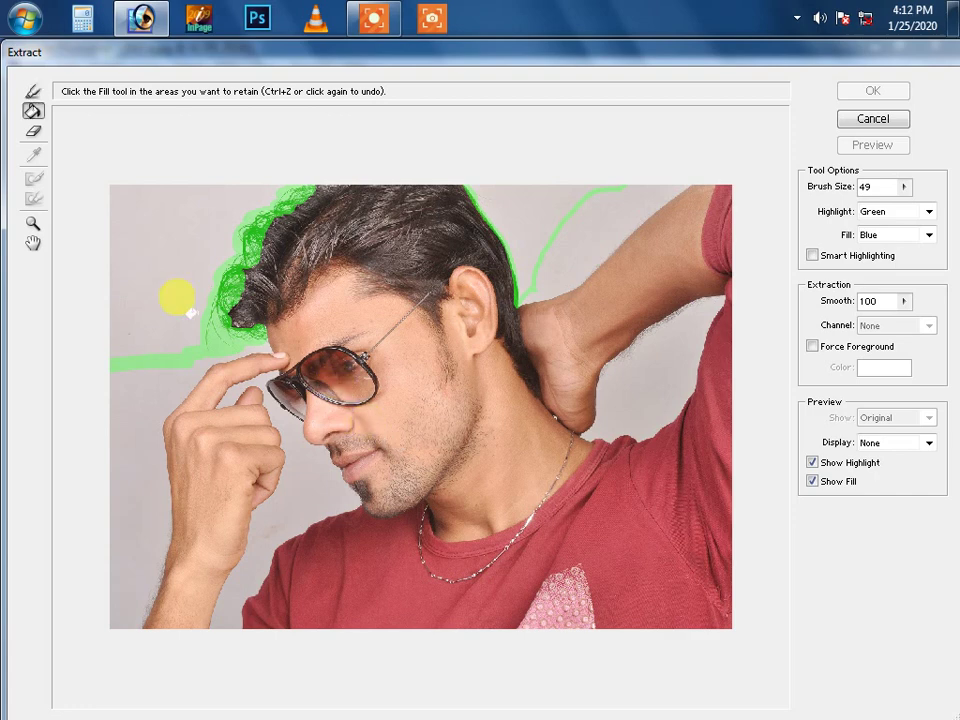
Fill inside the highlighted outline and apply Extract to cut out the man.
{"action": "left_click", "coordinate": [408, 407]}
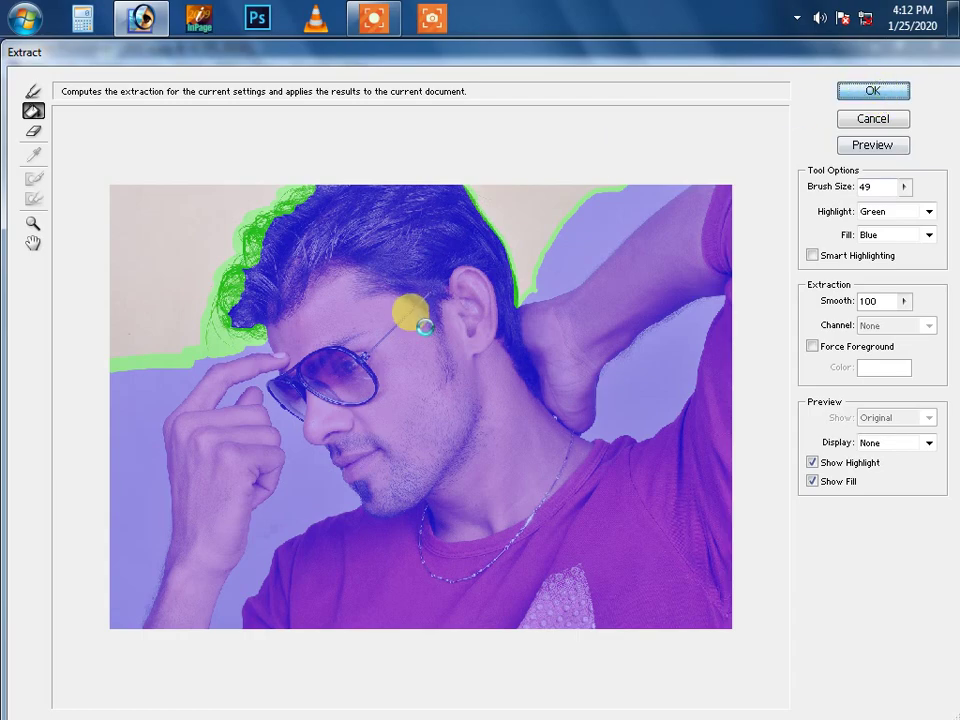
{"action": "key", "text": "Return"}
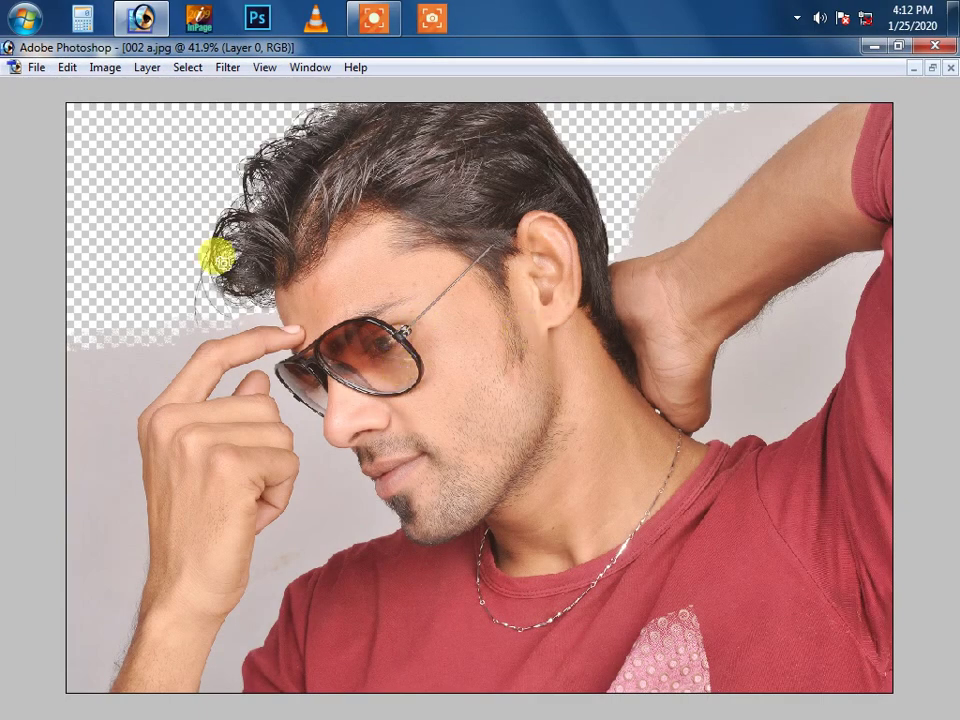
Inspect the extracted hair edges by zooming in and fitting the image on screen.
{"action": "scroll", "coordinate": [214, 253], "scroll_direction": "up", "scroll_amount": 5}
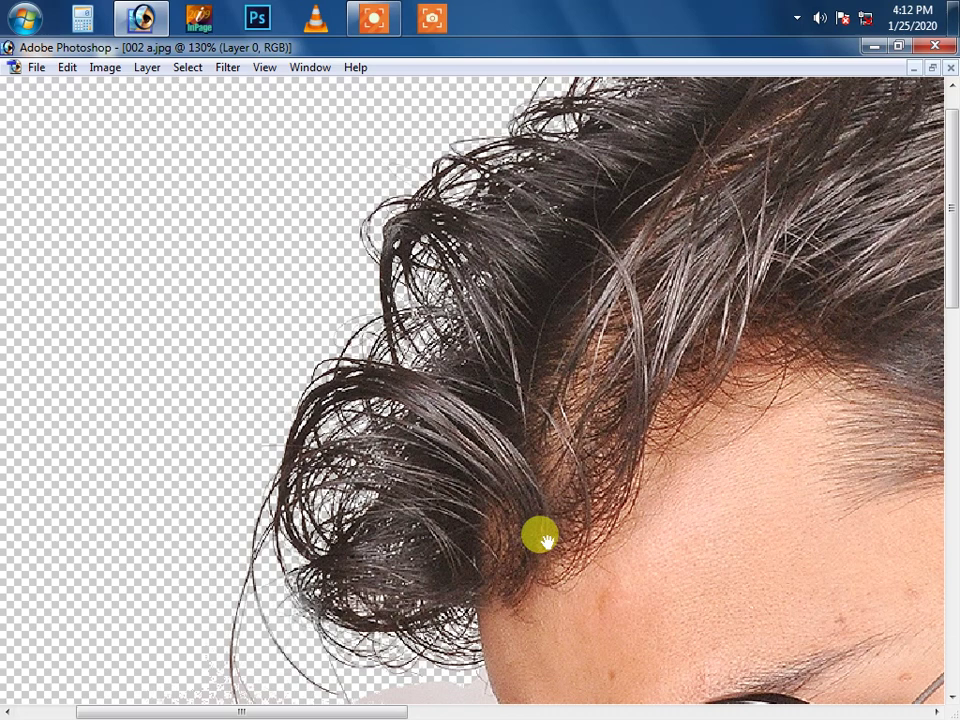
{"action": "left_click_drag", "start_coordinate": [381, 329], "coordinate": [486, 512]}
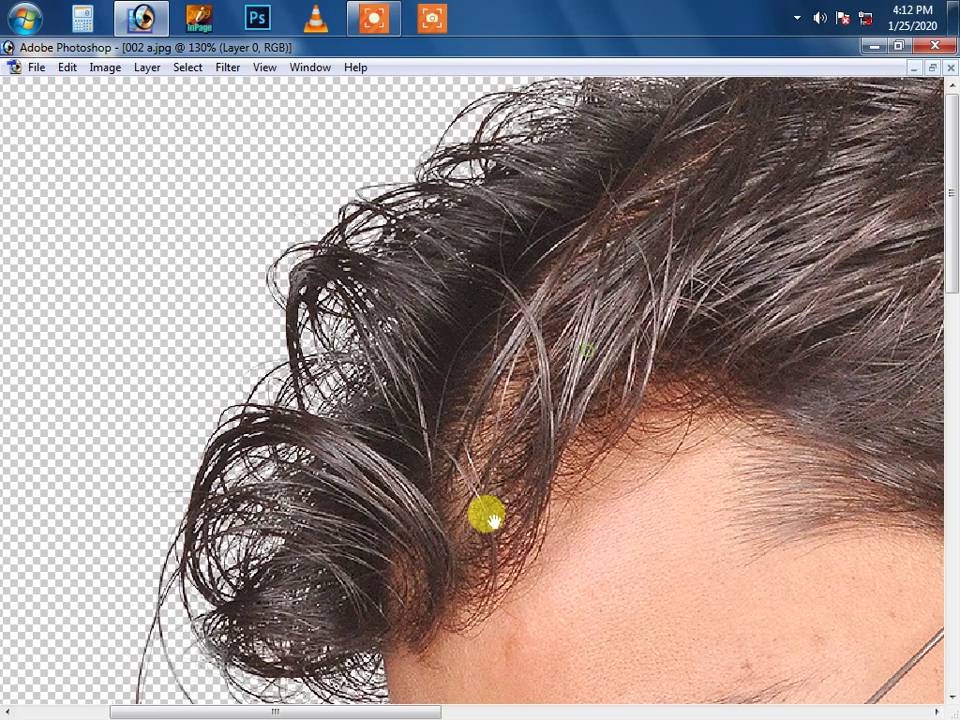
{"action": "right_click", "coordinate": [565, 406]}
{"action": "left_click", "coordinate": [620, 415]}
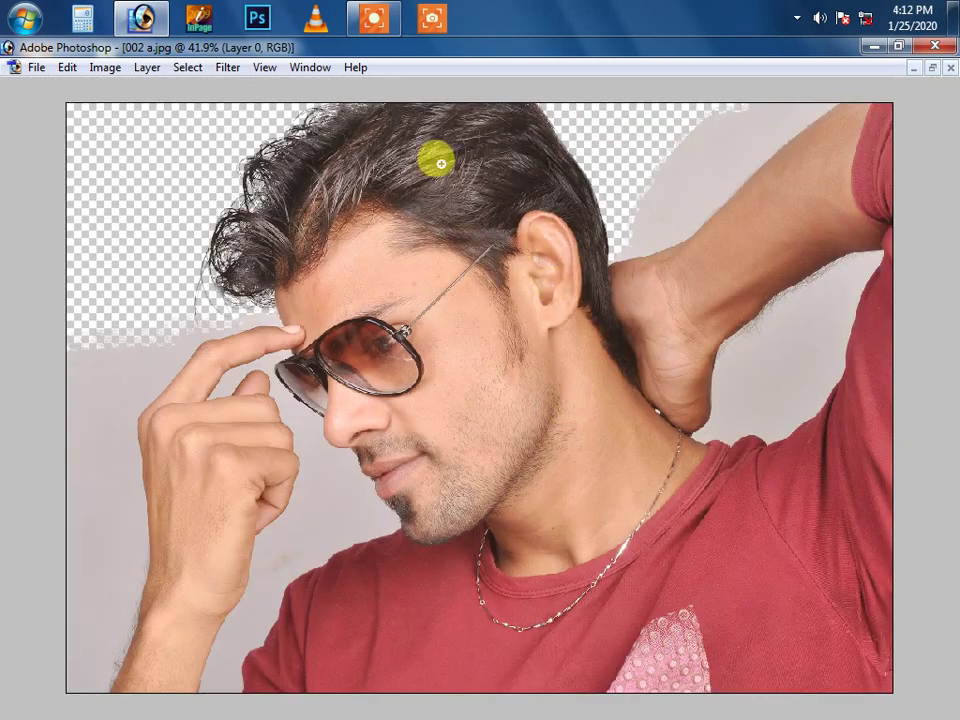
{"action": "left_click_drag", "start_coordinate": [435, 156], "coordinate": [640, 296]}
{"action": "right_click", "coordinate": [622, 352]}
{"action": "left_click", "coordinate": [651, 371]}
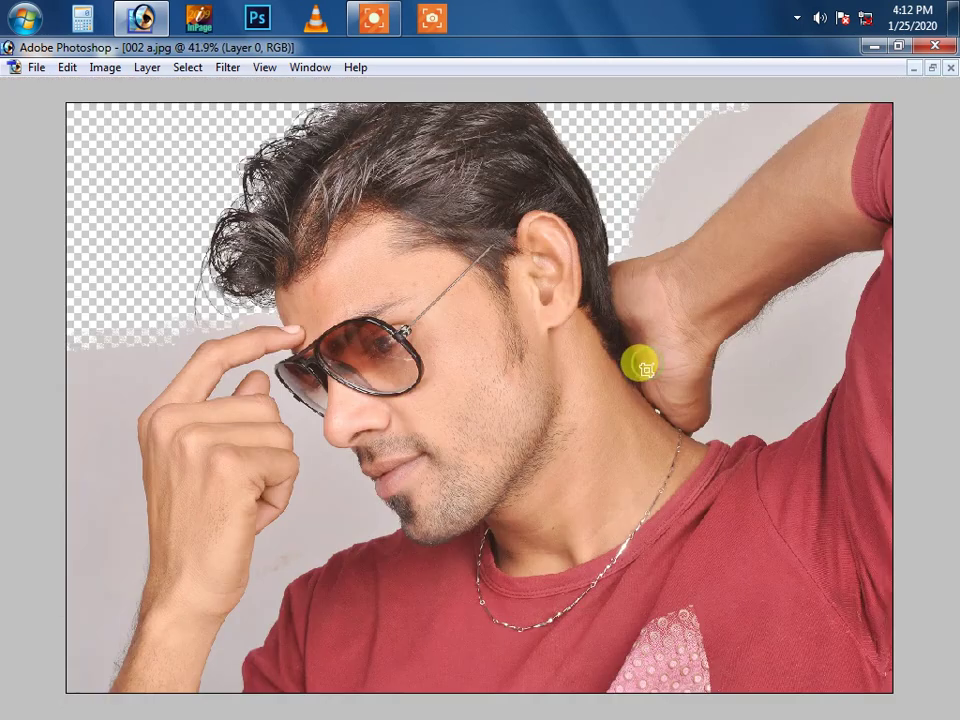
Duplicate and merge the extracted layer, save as 002 a.psd, and begin a new layer.
{"action": "key", "text": "Tab"}
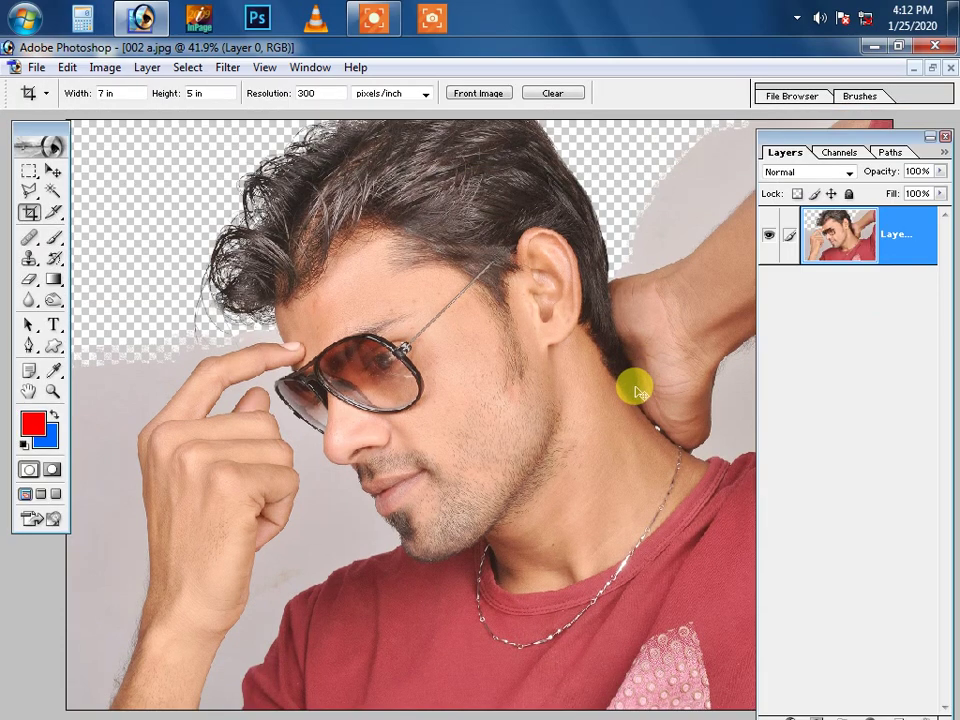
{"action": "key", "text": "ctrl+j"}
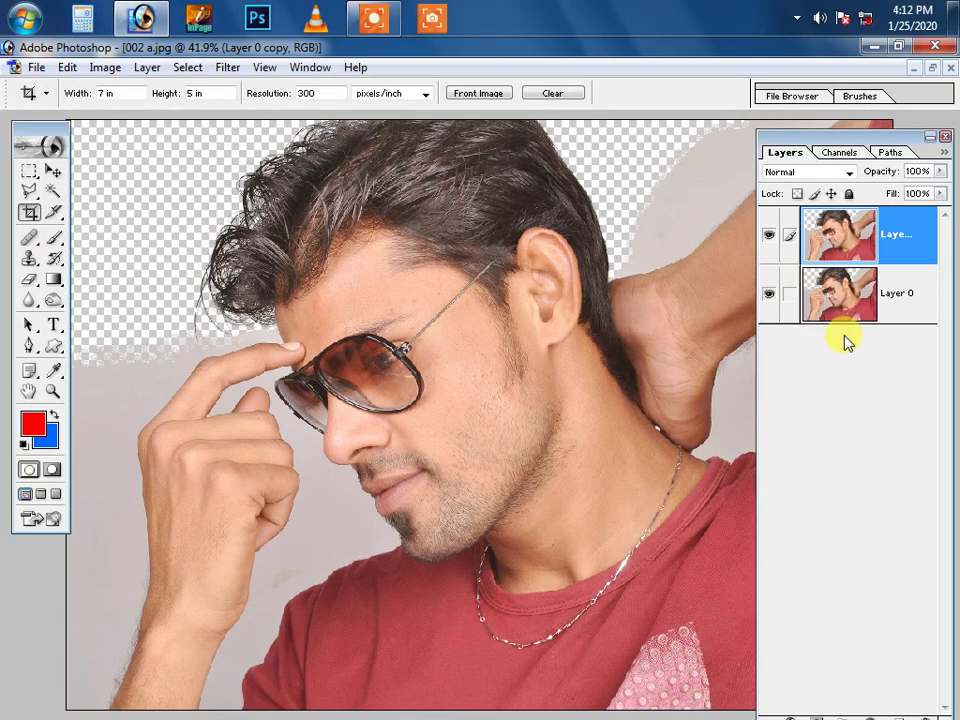
{"action": "key", "text": "ctrl+e"}
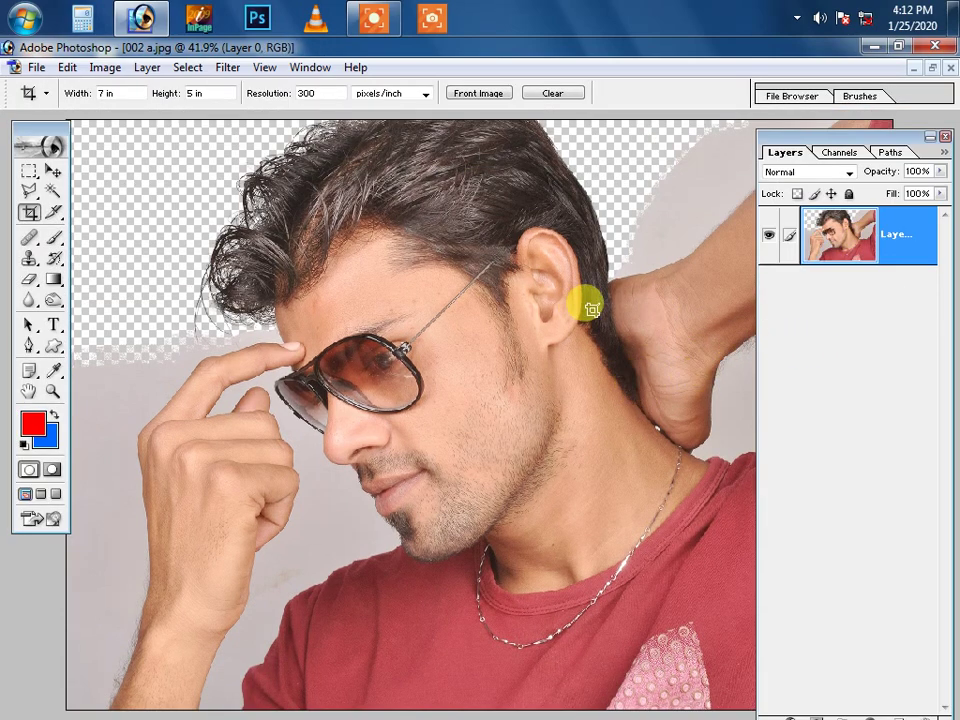
{"action": "key", "text": "ctrl+shift+s"}
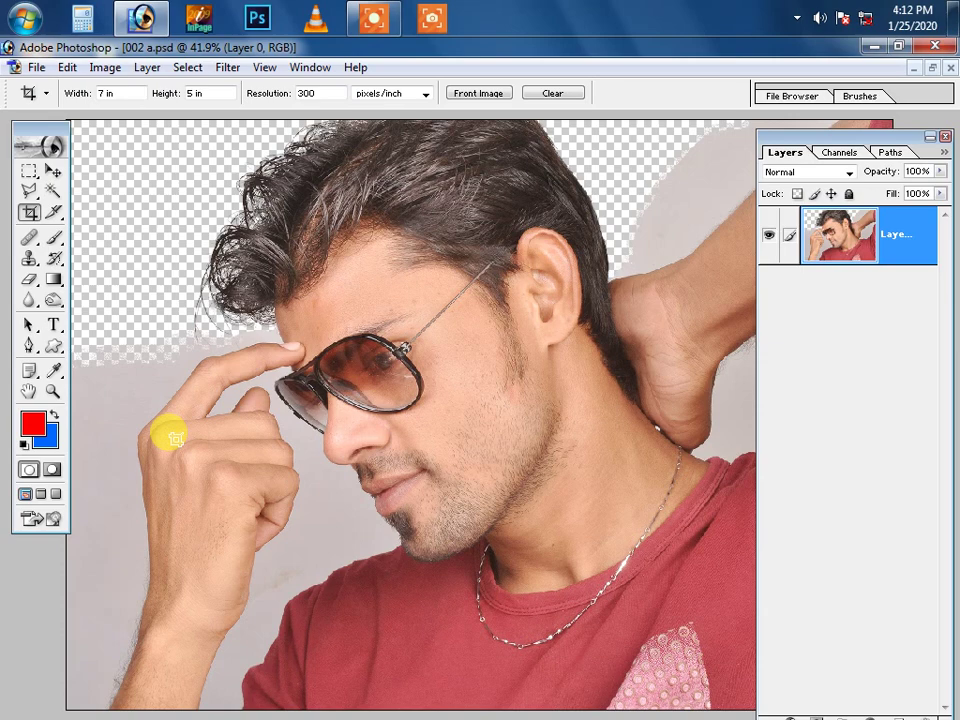
{"action": "key", "text": "ctrl+shift+n"}
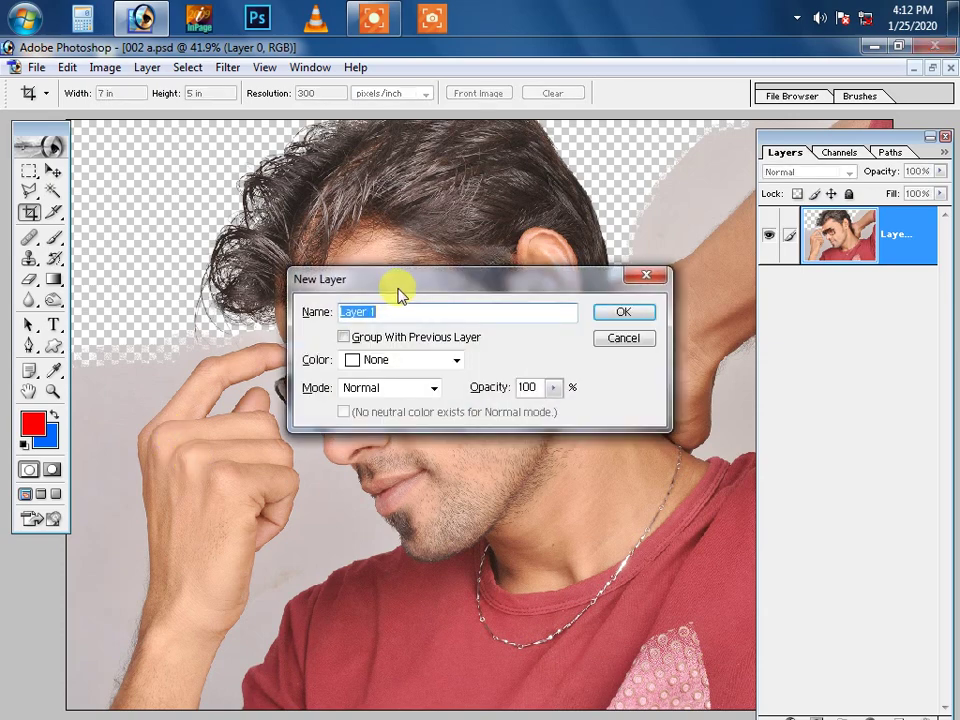
Create Layer 1 filled with solid blue beneath the cut-out Layer 0, then reselect Layer 0.
{"action": "mouse_move", "coordinate": [396, 285]}
{"action": "left_mouse_down"}
{"action": "mouse_move", "coordinate": [524, 414]}
{"action": "mouse_move", "coordinate": [640, 466]}
{"action": "left_mouse_up"}
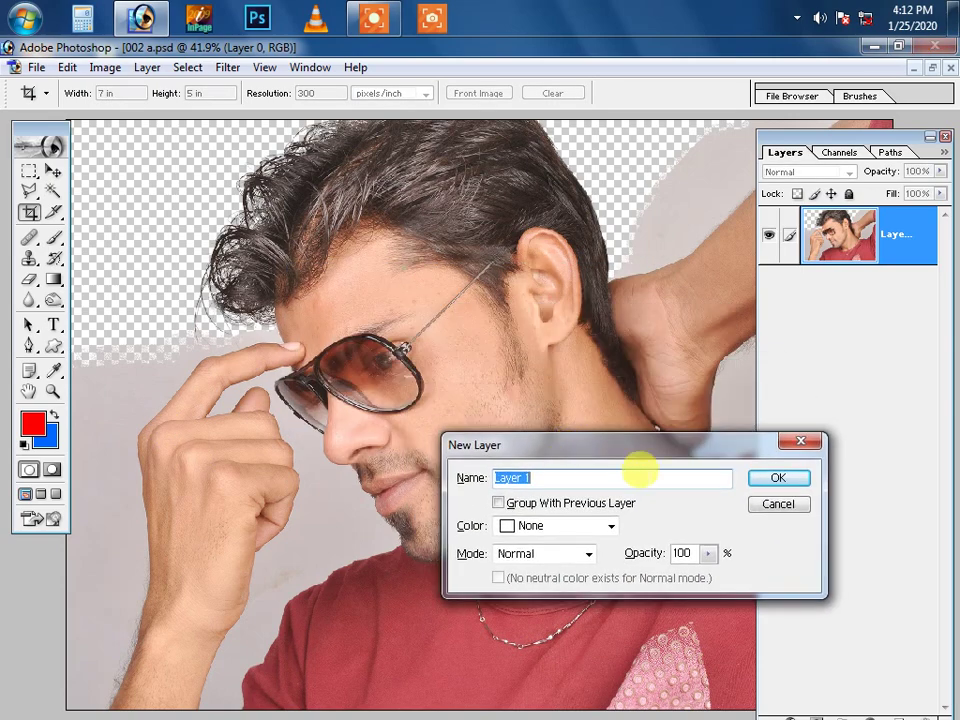
{"action": "left_click", "coordinate": [779, 480]}
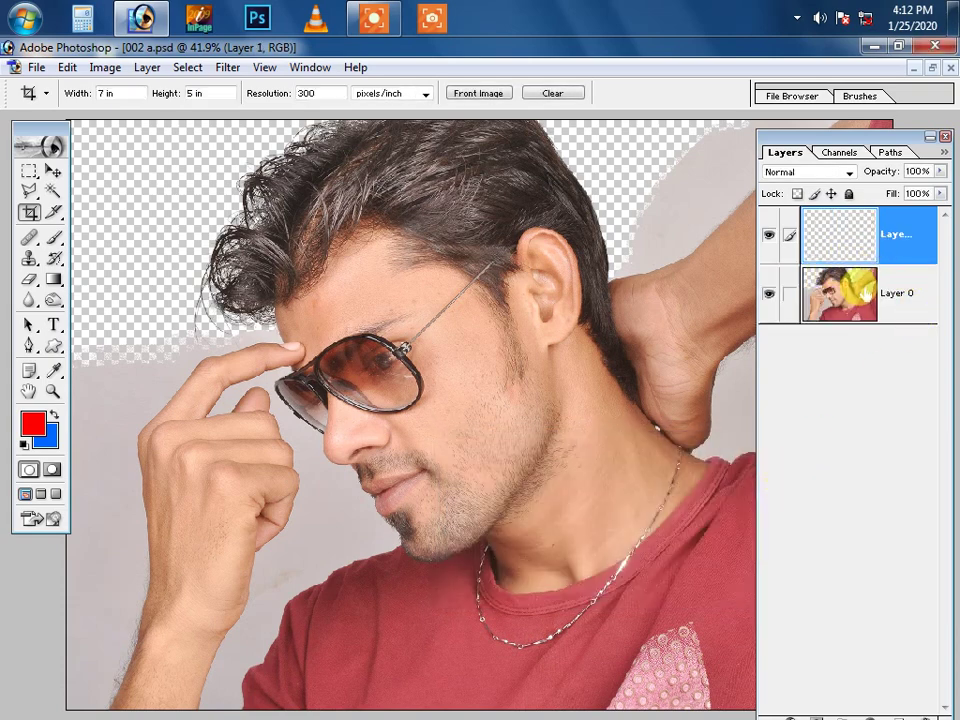
{"action": "key", "text": "ctrl+BackSpace"}
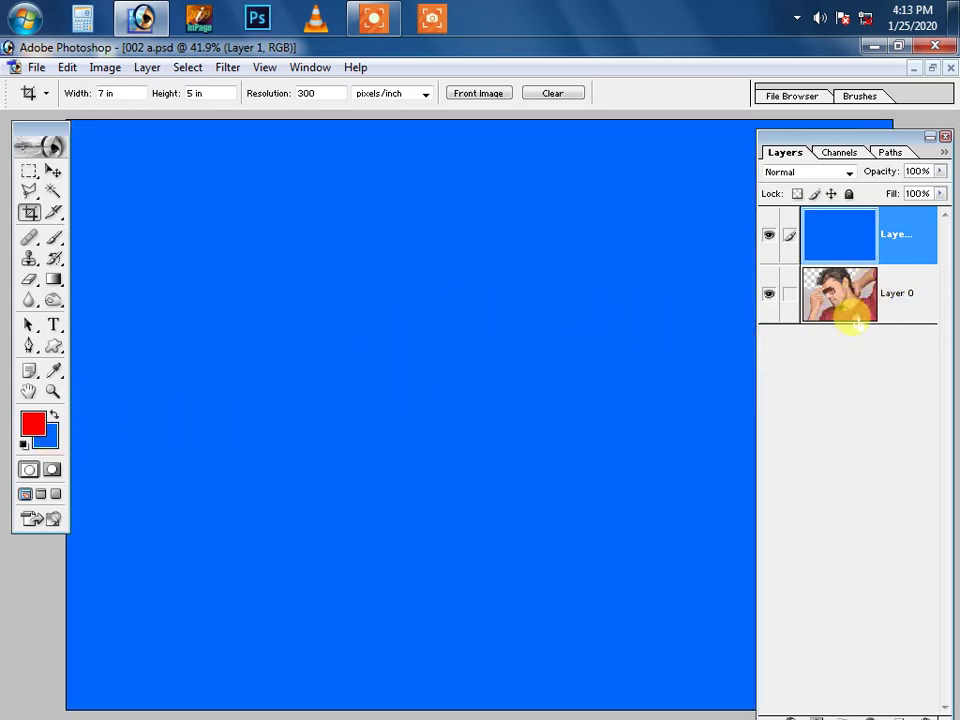
{"action": "left_click_drag", "start_coordinate": [917, 229], "coordinate": [908, 318]}
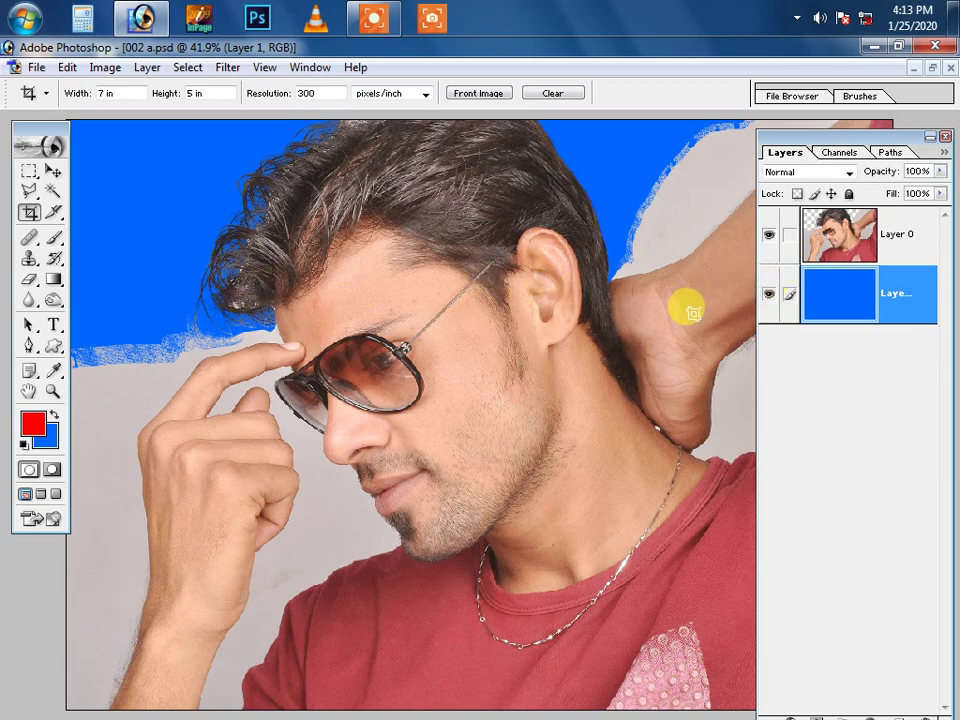
{"action": "left_click", "coordinate": [900, 240]}
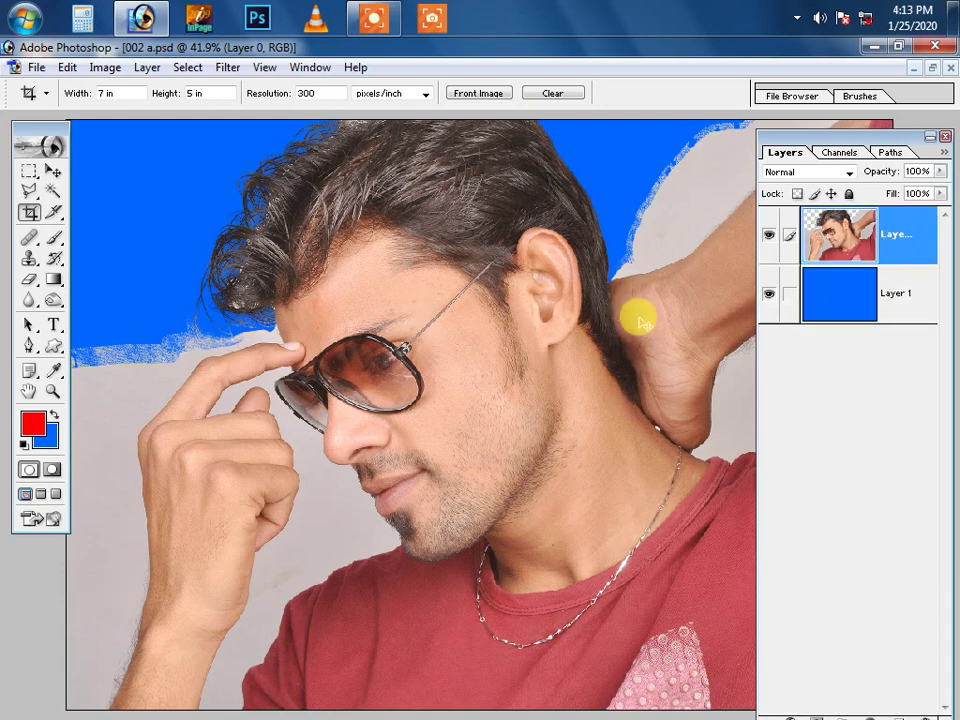
{"action": "key", "text": "Tab"}
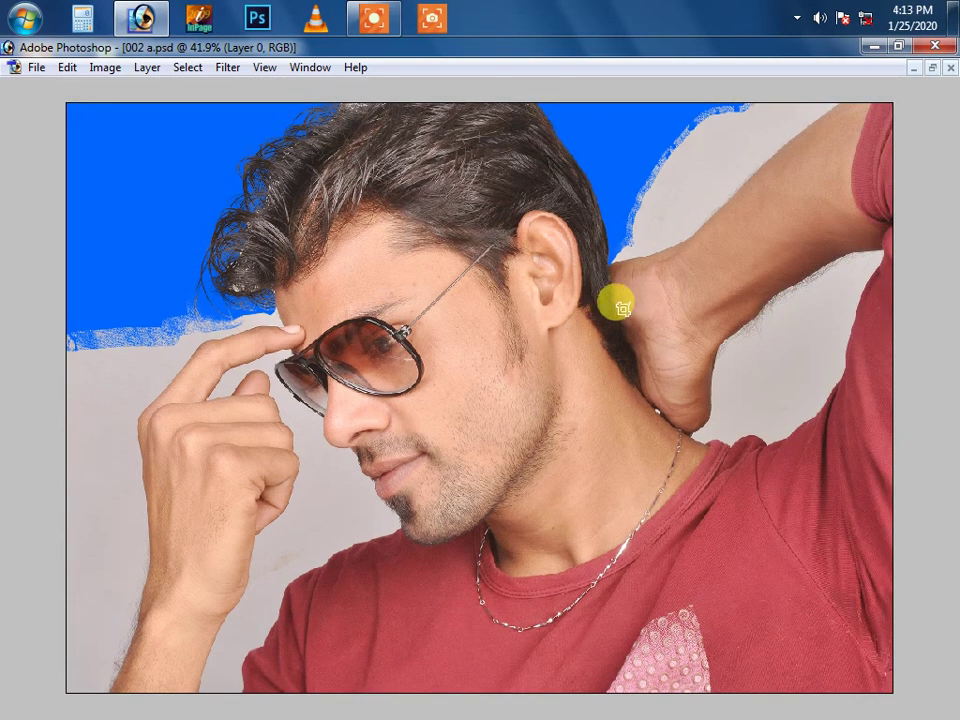
Magic-wand select the grey backdrop beside the raised arm, left of the face, and at far left.
{"action": "key", "text": "Tab"}
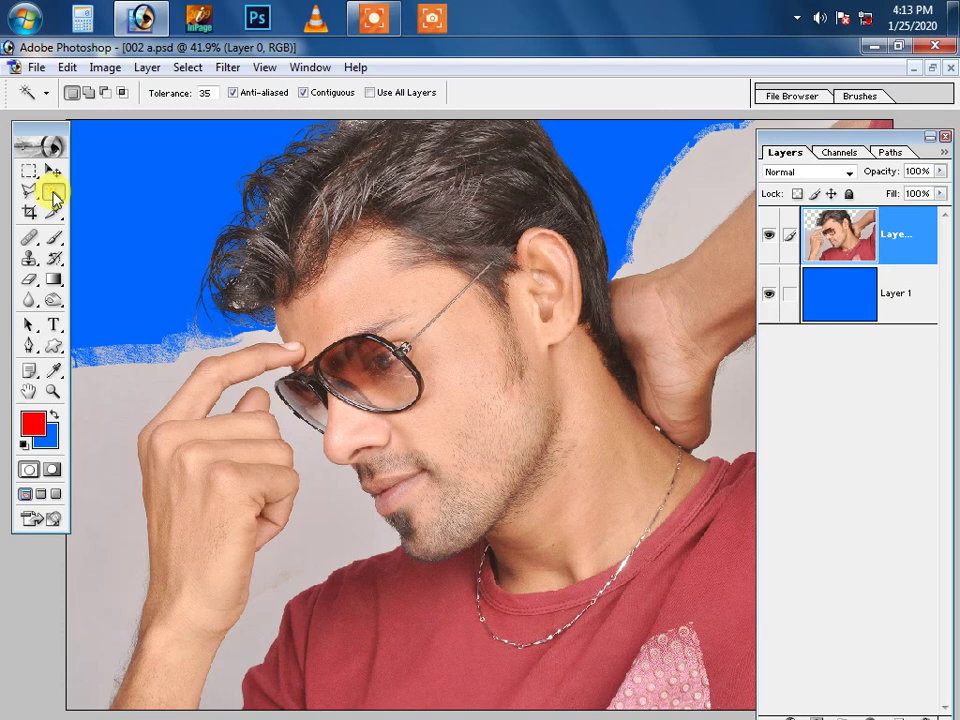
{"action": "left_click", "coordinate": [675, 224]}
{"action": "key", "text": "Tab"}
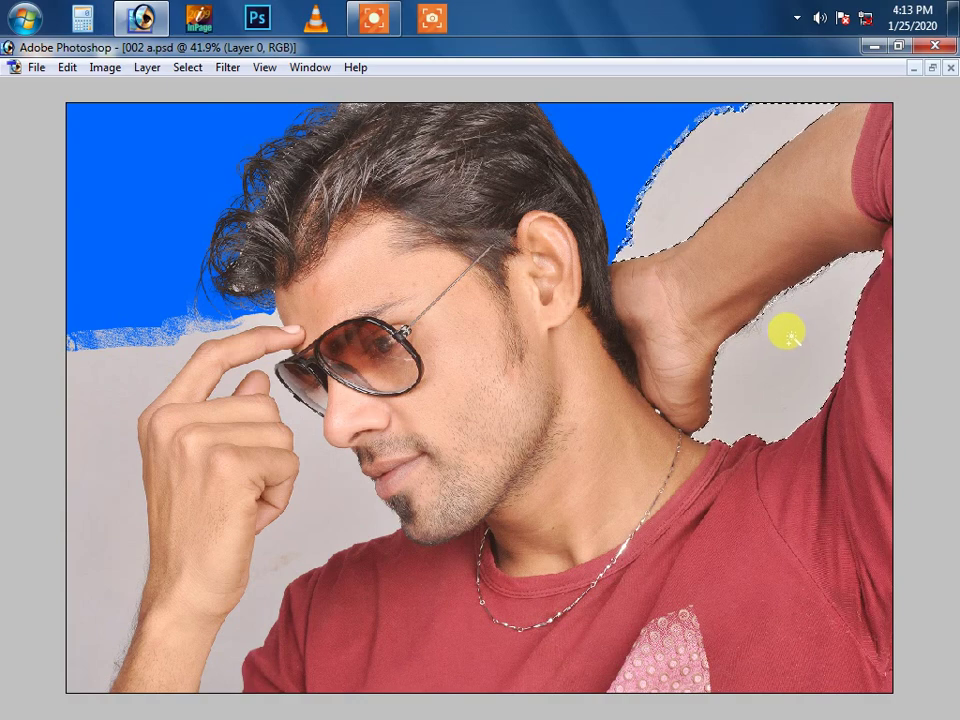
{"action": "left_click", "coordinate": [352, 498], "text": "shift"}
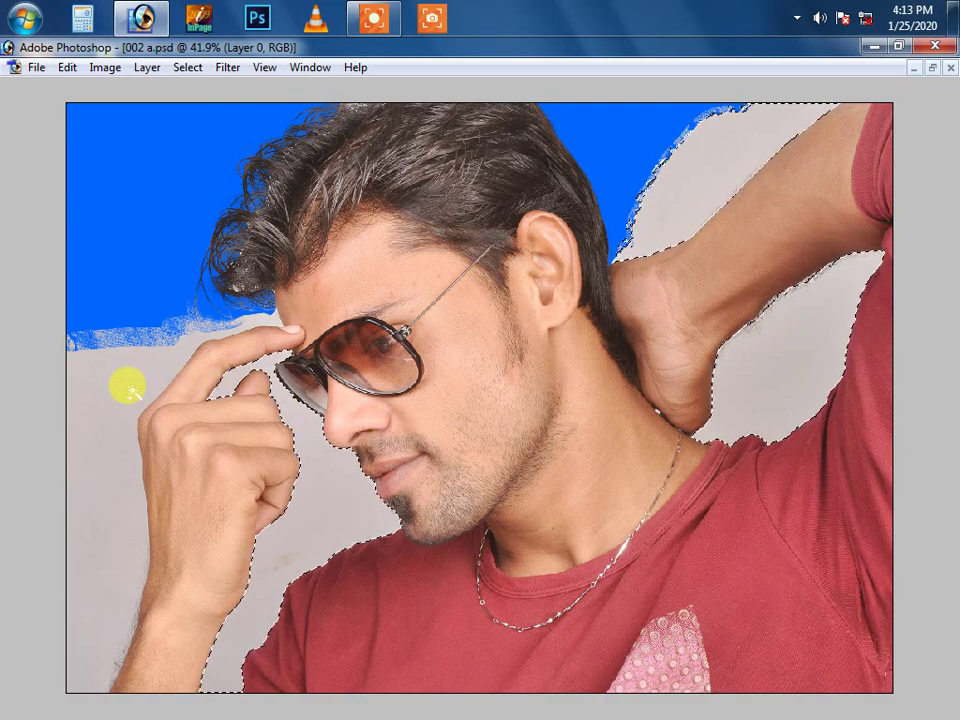
{"action": "left_click", "coordinate": [130, 388], "text": "shift"}
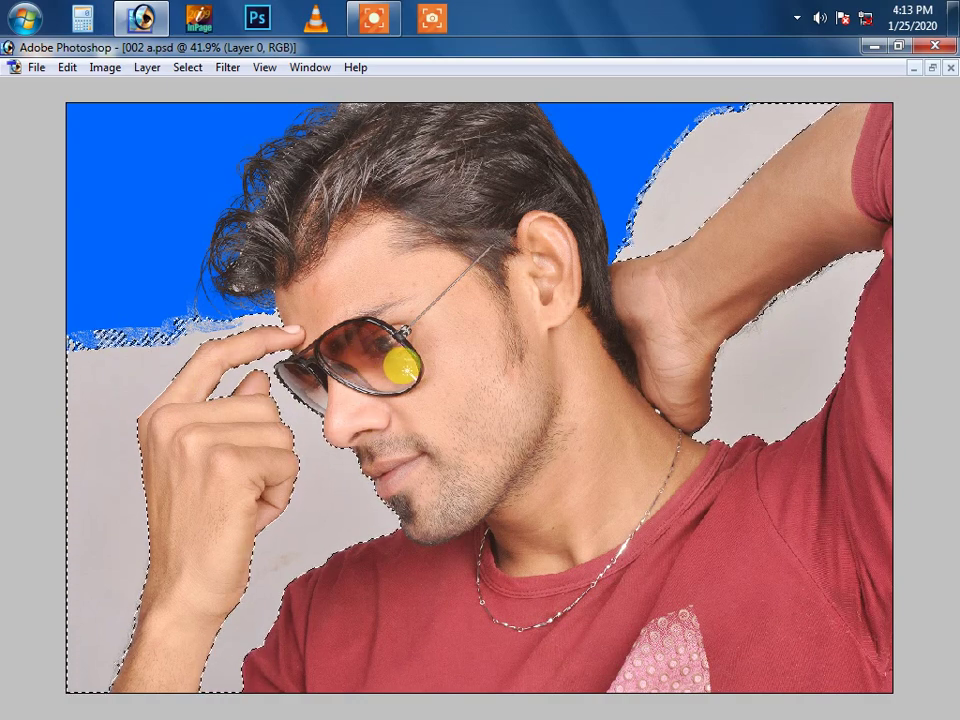
{"action": "key", "text": "Tab"}
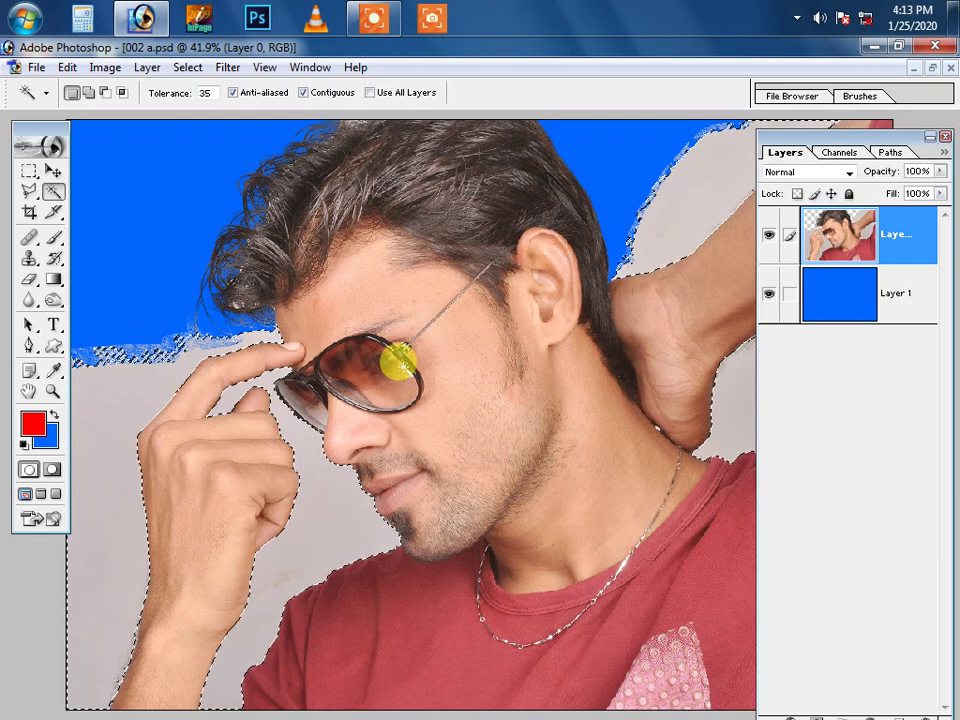
Trace a Pen path along the finger edge and back along the hair edge.
{"action": "key", "text": "p"}
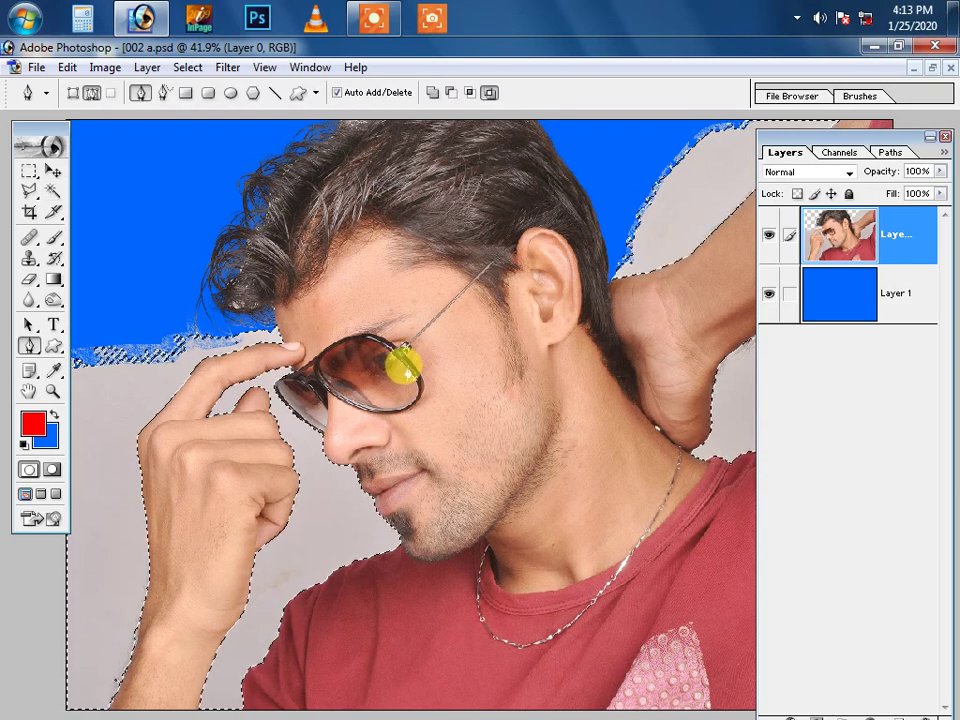
{"action": "key", "text": "Tab"}
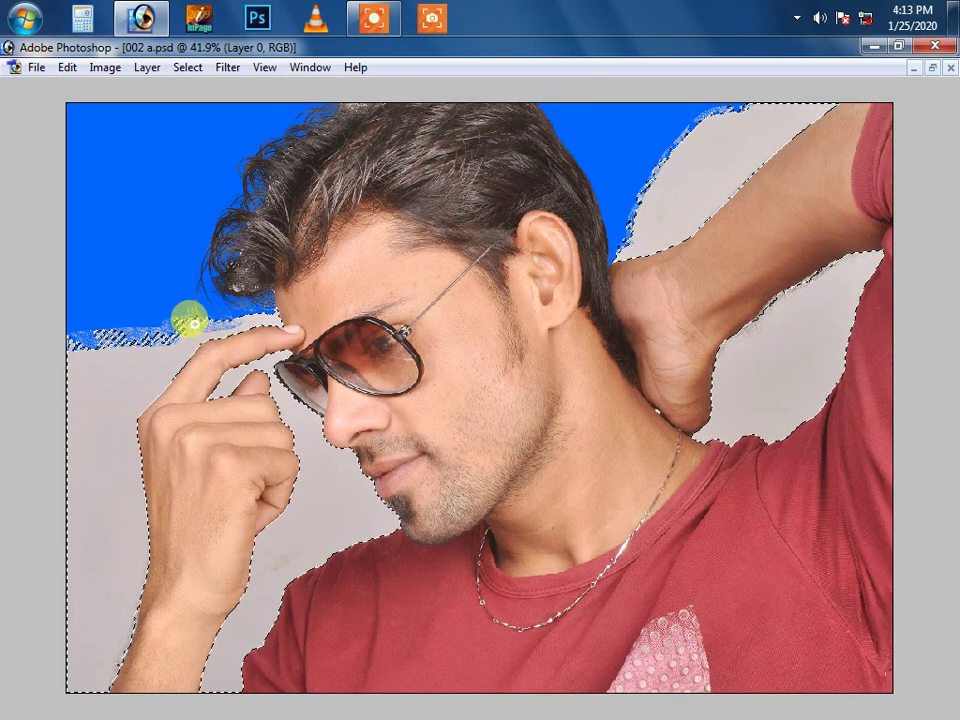
{"action": "left_click_drag", "start_coordinate": [82, 273], "coordinate": [388, 380]}
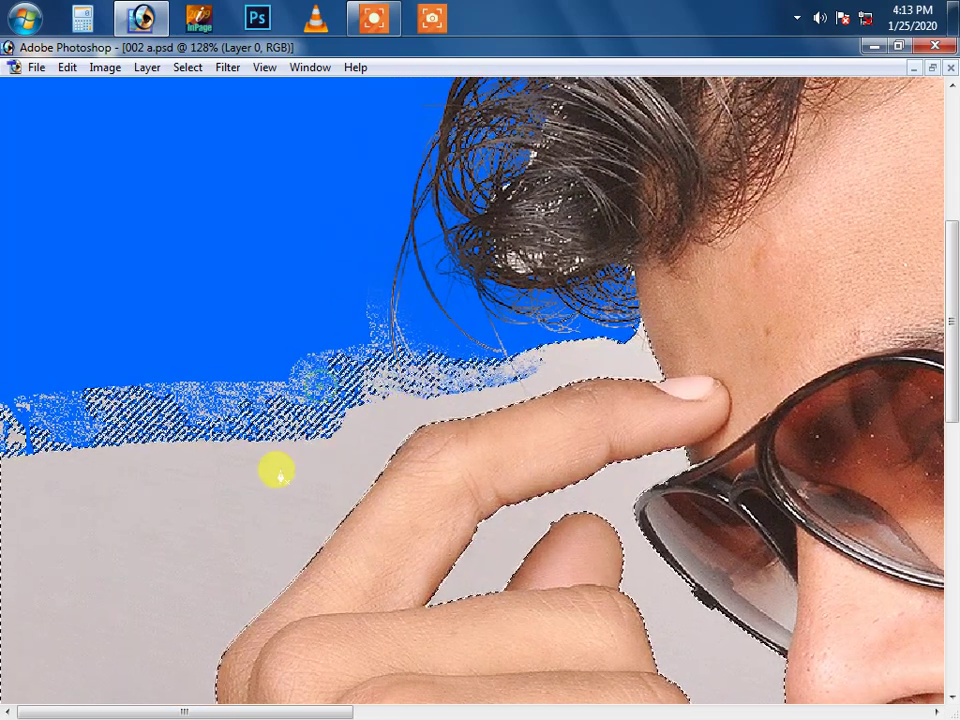
{"action": "left_click", "coordinate": [237, 493]}
{"action": "left_click", "coordinate": [309, 465]}
{"action": "left_click", "coordinate": [404, 425]}
{"action": "left_click", "coordinate": [446, 410]}
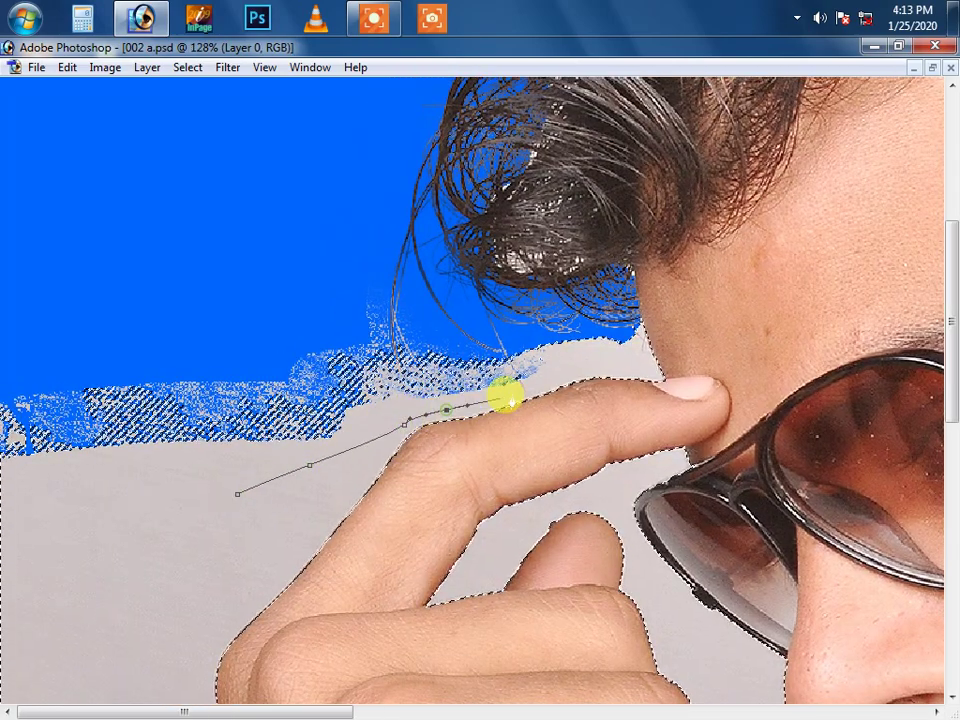
{"action": "left_click", "coordinate": [510, 398]}
{"action": "left_click", "coordinate": [588, 369]}
{"action": "left_click", "coordinate": [638, 335]}
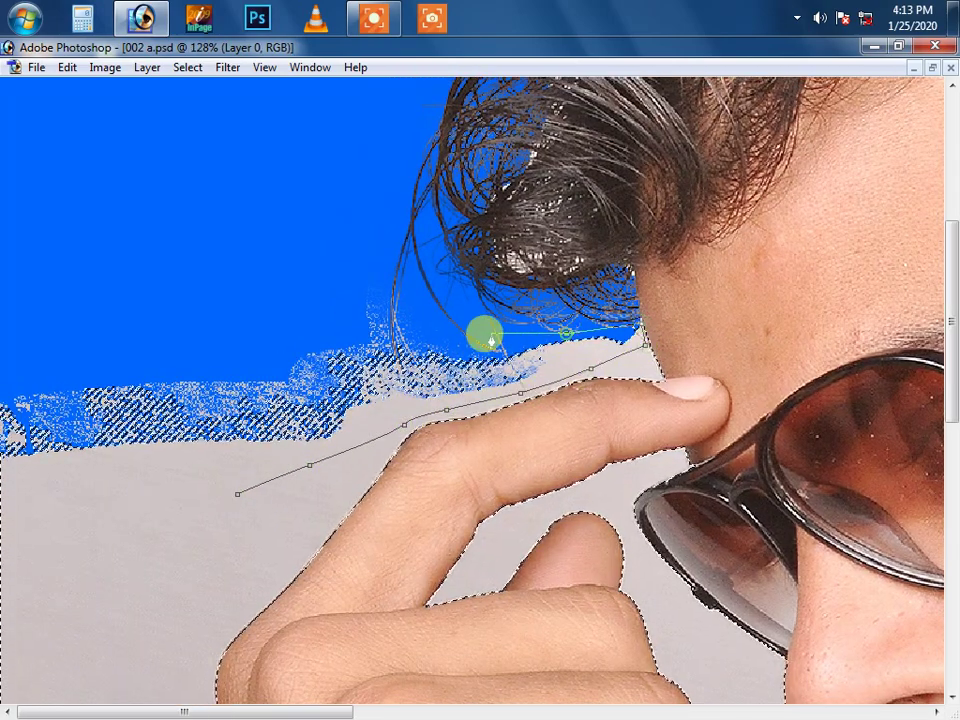
{"action": "left_click", "coordinate": [490, 336]}
{"action": "left_click", "coordinate": [394, 314]}
{"action": "left_click", "coordinate": [317, 294]}
Extend the path past the photo's left edge and close it near the image edge.
{"action": "key", "text": "ctrl+minus"}
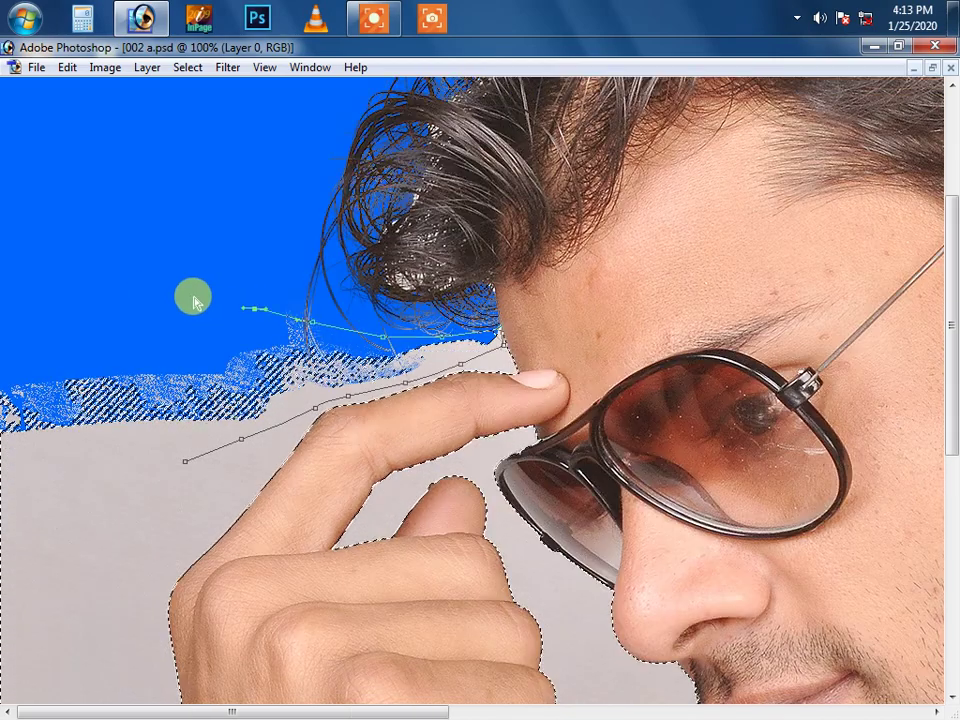
{"action": "key", "text": "ctrl+minus"}
{"action": "key", "text": "ctrl+minus"}
{"action": "key", "text": "ctrl+minus"}
{"action": "left_click", "coordinate": [151, 297]}
{"action": "left_click", "coordinate": [94, 338]}
{"action": "left_click", "coordinate": [94, 382]}
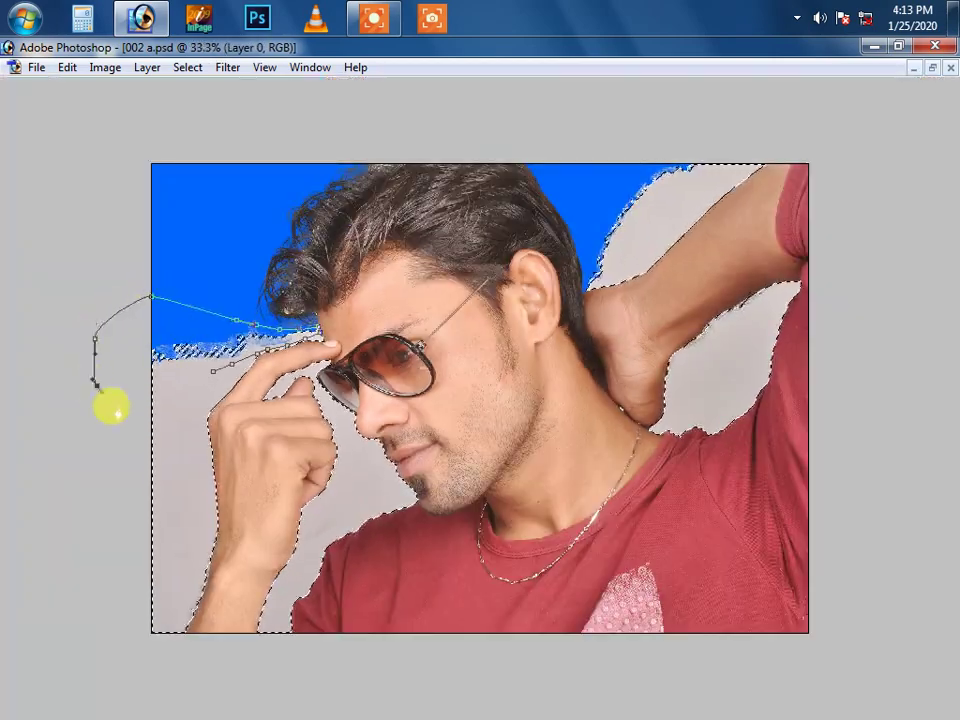
{"action": "left_click", "coordinate": [138, 404]}
{"action": "left_click", "coordinate": [168, 380]}
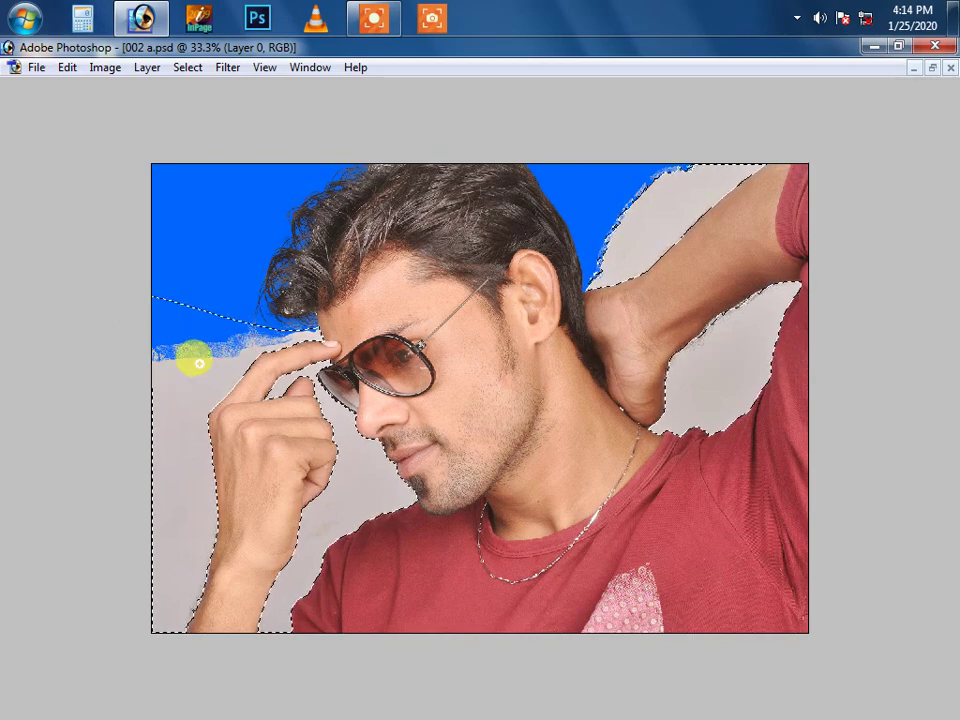
Zoom in on the ear and neck and anchor a path at their junction.
{"action": "left_click_drag", "start_coordinate": [193, 360], "coordinate": [298, 392]}
{"action": "right_click", "coordinate": [514, 426]}
{"action": "left_click", "coordinate": [516, 424]}
{"action": "mouse_move", "coordinate": [525, 275]}
{"action": "left_mouse_down"}
{"action": "mouse_move", "coordinate": [574, 302]}
{"action": "mouse_move", "coordinate": [522, 318]}
{"action": "left_mouse_up"}
{"action": "left_click", "coordinate": [495, 337]}
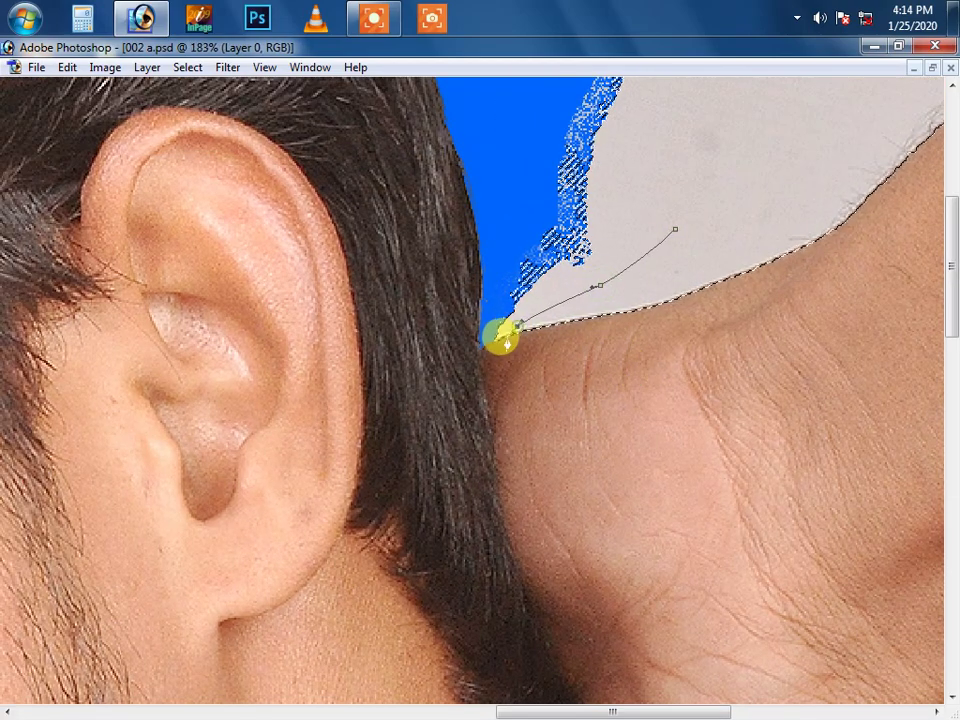
{"action": "scroll", "coordinate": [510, 206], "scroll_direction": "up", "scroll_amount": 3}
{"action": "scroll", "coordinate": [513, 203], "scroll_direction": "up", "scroll_amount": 3}
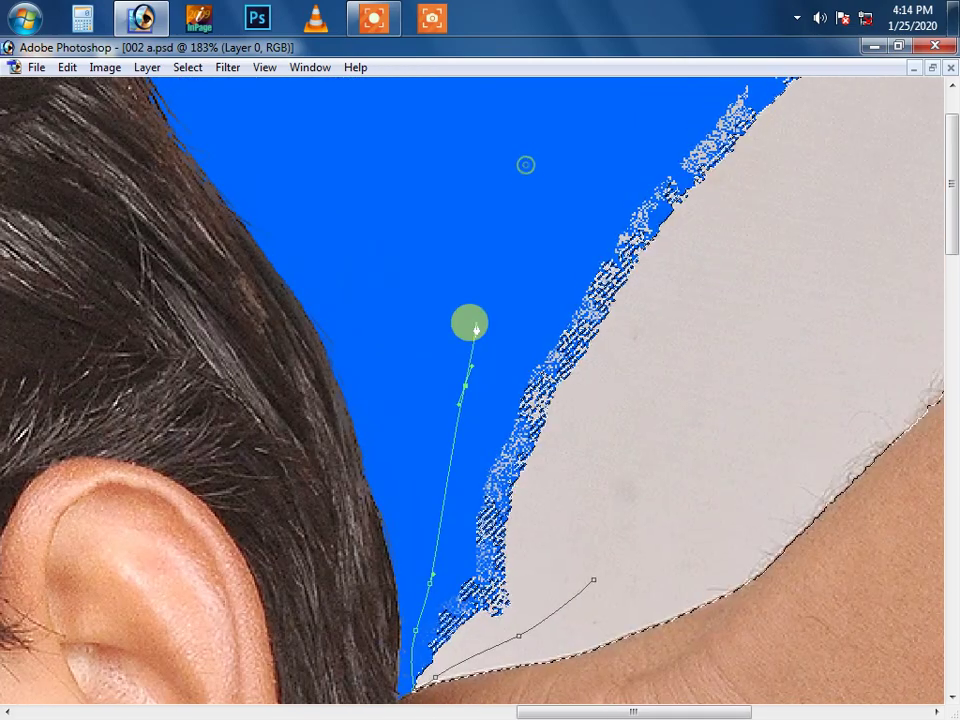
{"action": "scroll", "coordinate": [497, 242], "scroll_direction": "down", "scroll_amount": 3}
{"action": "scroll", "coordinate": [501, 221], "scroll_direction": "down", "scroll_amount": 1}
{"action": "scroll", "coordinate": [503, 222], "scroll_direction": "down", "scroll_amount": 1}
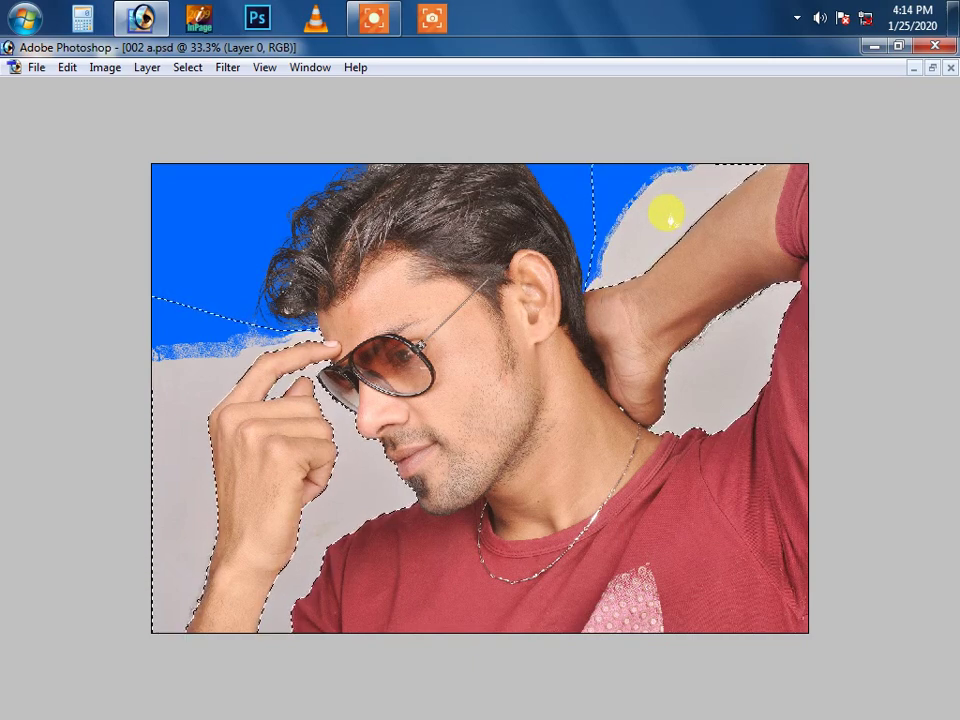
{"action": "scroll", "coordinate": [443, 378], "scroll_direction": "up", "scroll_amount": 3}
Trace a Pen path along the hairy wrist edge and finish it.
{"action": "left_click_drag", "start_coordinate": [604, 497], "coordinate": [729, 428]}
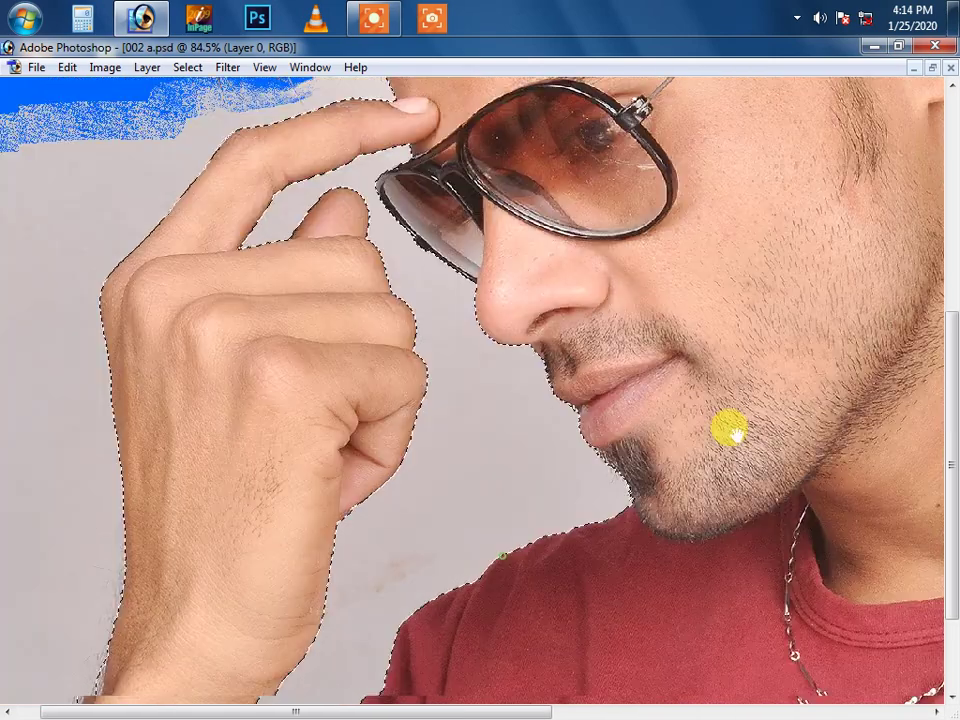
{"action": "left_click_drag", "start_coordinate": [409, 468], "coordinate": [487, 420]}
{"action": "scroll", "coordinate": [90, 450], "scroll_direction": "up", "scroll_amount": 3}
{"action": "scroll", "coordinate": [281, 463], "scroll_direction": "up", "scroll_amount": 2}
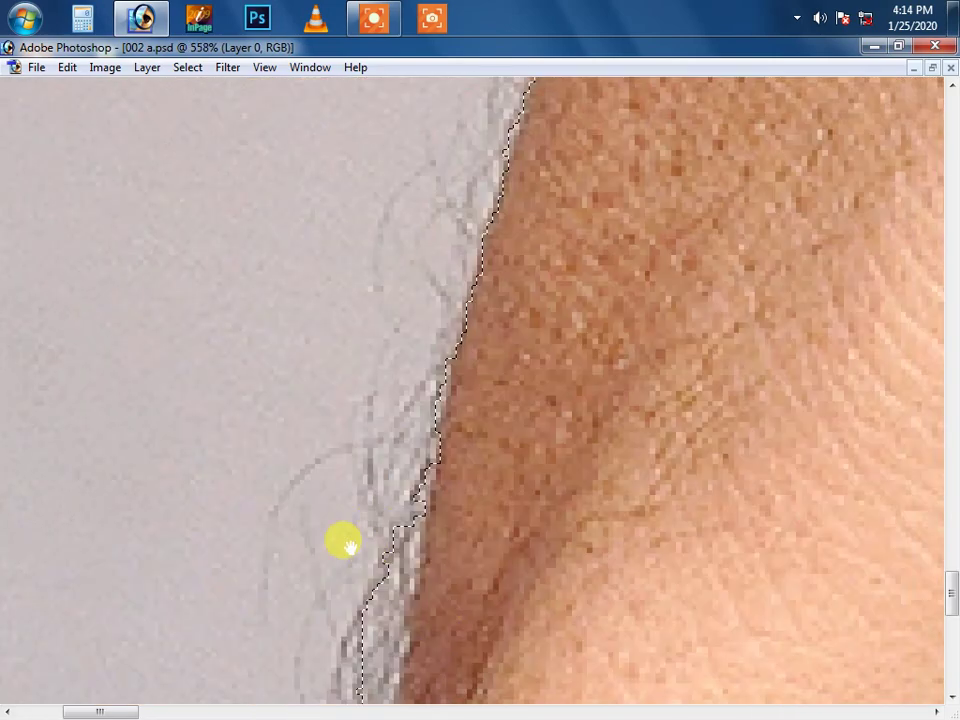
{"action": "scroll", "coordinate": [350, 460], "scroll_direction": "up", "scroll_amount": 3}
{"action": "left_click", "coordinate": [360, 375]}
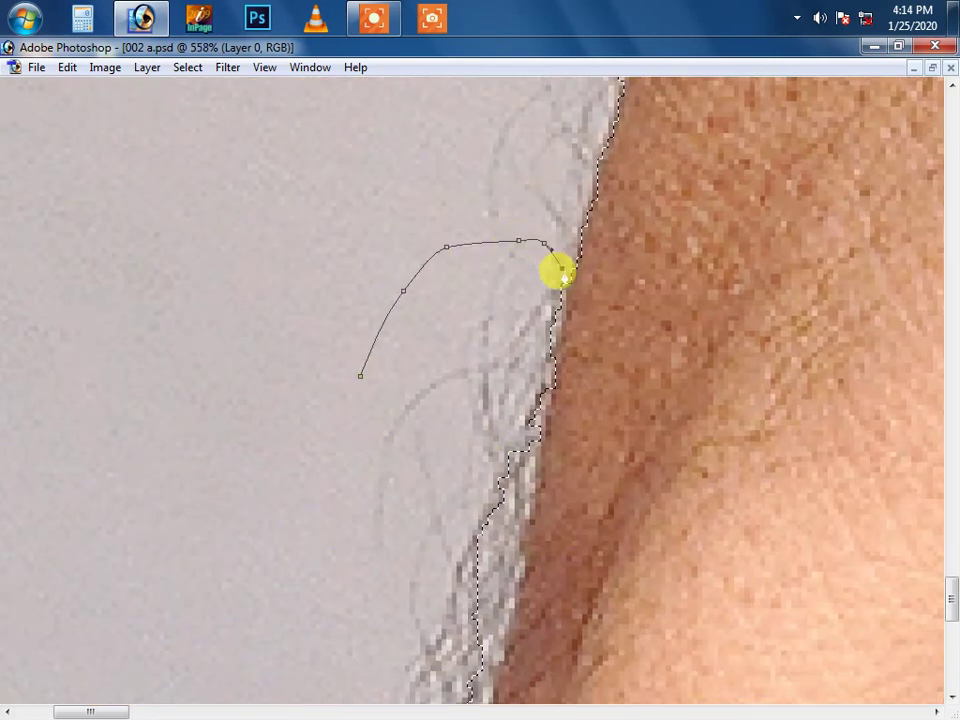
{"action": "left_click_drag", "start_coordinate": [529, 476], "coordinate": [585, 236]}
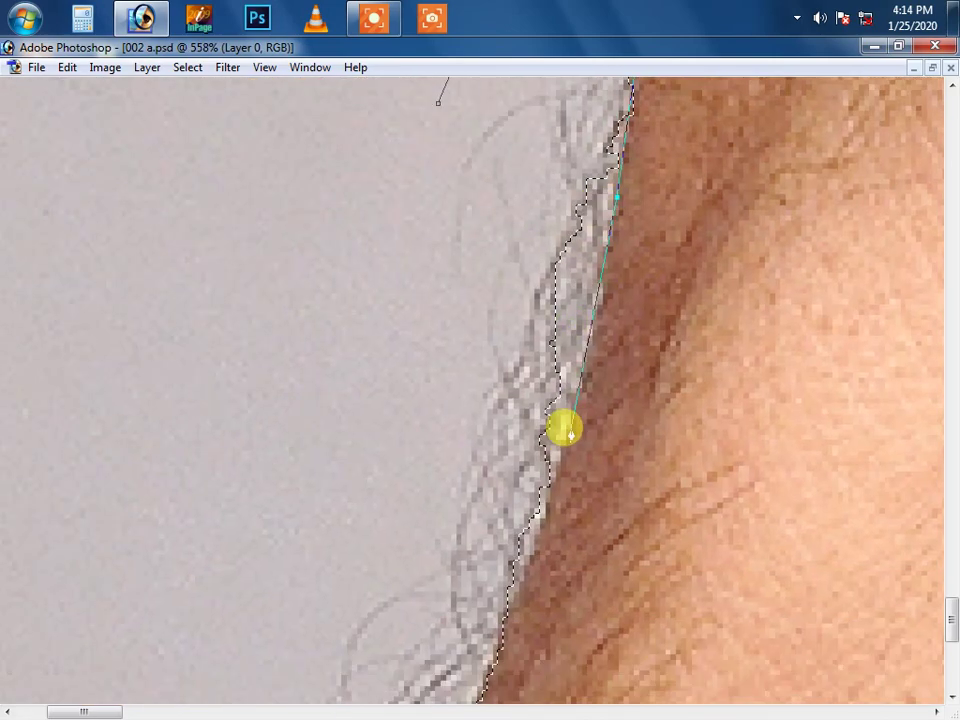
{"action": "mouse_move", "coordinate": [564, 429]}
{"action": "left_mouse_down"}
{"action": "mouse_move", "coordinate": [632, 295]}
{"action": "mouse_move", "coordinate": [561, 450]}
{"action": "left_mouse_up"}
{"action": "left_click_drag", "start_coordinate": [514, 557], "coordinate": [544, 471]}
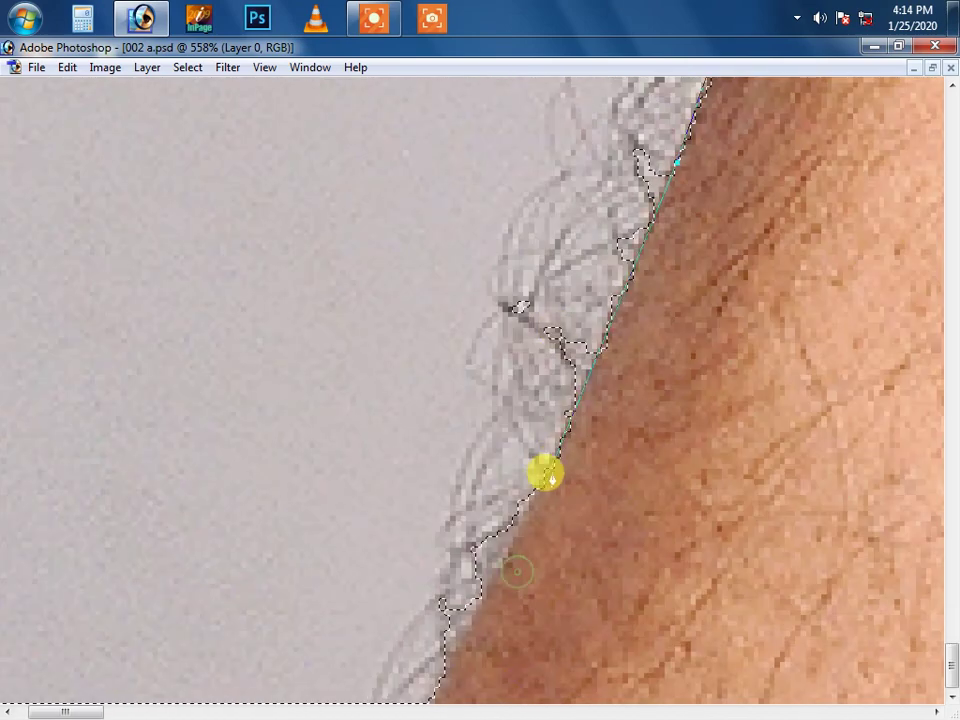
{"action": "left_click_drag", "start_coordinate": [442, 667], "coordinate": [401, 690]}
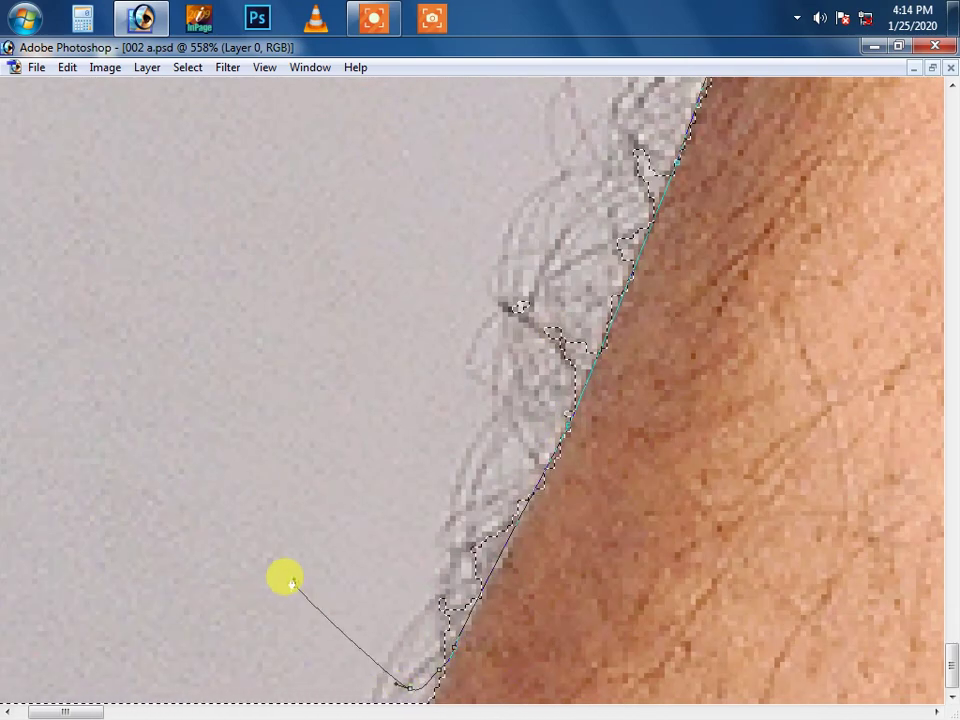
{"action": "key", "text": "ctrl+Return"}
{"action": "key", "text": "ctrl+0"}
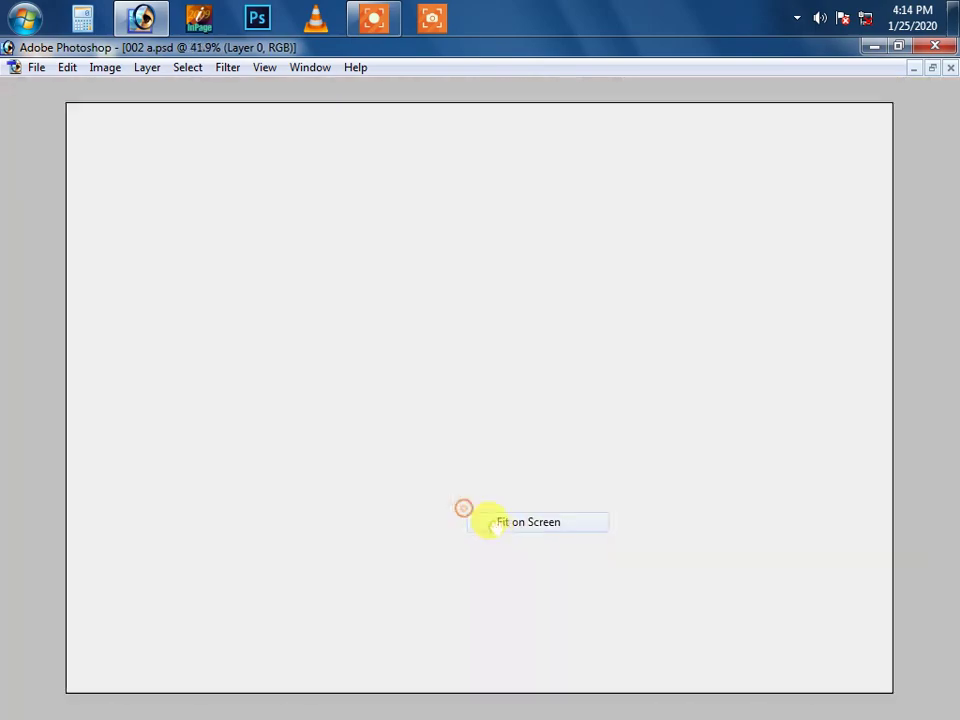
Trace a freeform path closely along the wrist edge at high zoom.
{"action": "left_click_drag", "start_coordinate": [575, 378], "coordinate": [720, 420]}
{"action": "mouse_move", "coordinate": [660, 420]}
{"action": "left_mouse_down"}
{"action": "mouse_move", "coordinate": [429, 302]}
{"action": "mouse_move", "coordinate": [750, 500]}
{"action": "mouse_move", "coordinate": [681, 467]}
{"action": "left_mouse_up"}
{"action": "mouse_move", "coordinate": [775, 429]}
{"action": "left_mouse_down"}
{"action": "mouse_move", "coordinate": [709, 499]}
{"action": "mouse_move", "coordinate": [499, 392]}
{"action": "mouse_move", "coordinate": [664, 210]}
{"action": "mouse_move", "coordinate": [565, 350]}
{"action": "mouse_move", "coordinate": [596, 304]}
{"action": "mouse_move", "coordinate": [737, 233]}
{"action": "mouse_move", "coordinate": [634, 373]}
{"action": "mouse_move", "coordinate": [658, 336]}
{"action": "mouse_move", "coordinate": [763, 272]}
{"action": "mouse_move", "coordinate": [596, 405]}
{"action": "mouse_move", "coordinate": [707, 366]}
{"action": "mouse_move", "coordinate": [746, 381]}
{"action": "mouse_move", "coordinate": [583, 514]}
{"action": "mouse_move", "coordinate": [600, 550]}
{"action": "left_mouse_up"}
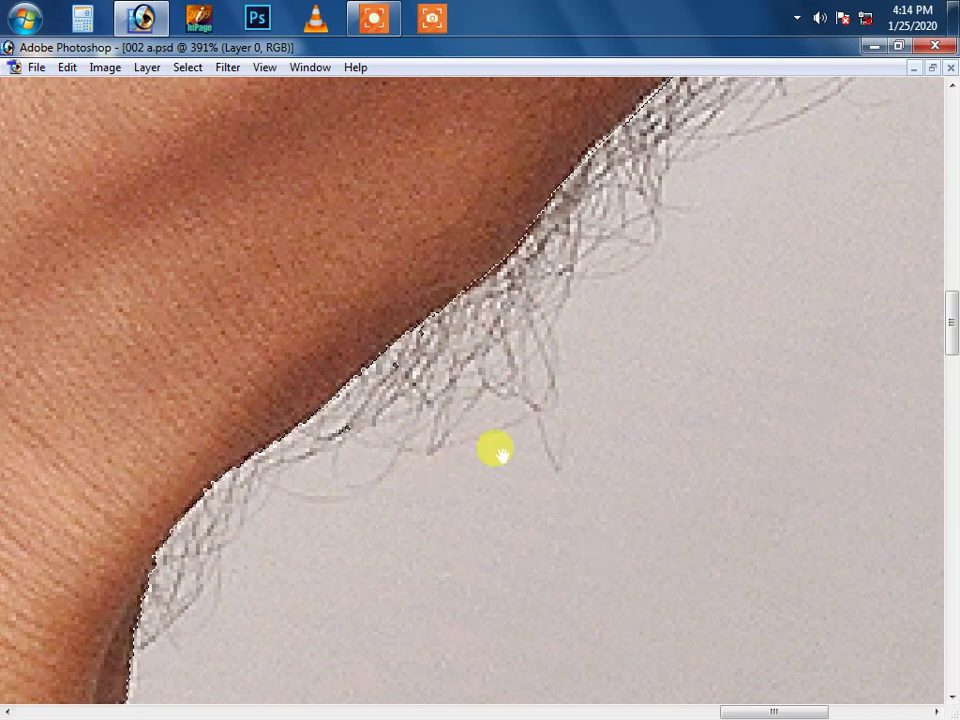
{"action": "mouse_move", "coordinate": [497, 450]}
{"action": "left_mouse_down"}
{"action": "mouse_move", "coordinate": [522, 460]}
{"action": "mouse_move", "coordinate": [450, 429]}
{"action": "mouse_move", "coordinate": [561, 306]}
{"action": "mouse_move", "coordinate": [574, 484]}
{"action": "left_mouse_up"}
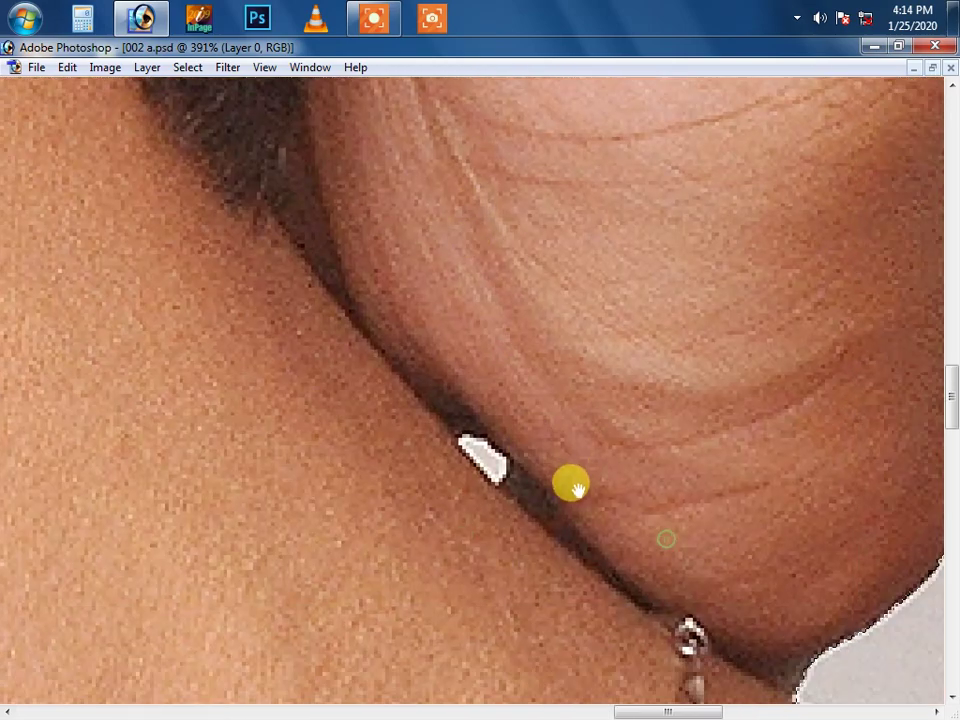
{"action": "key", "text": "ctrl+0"}
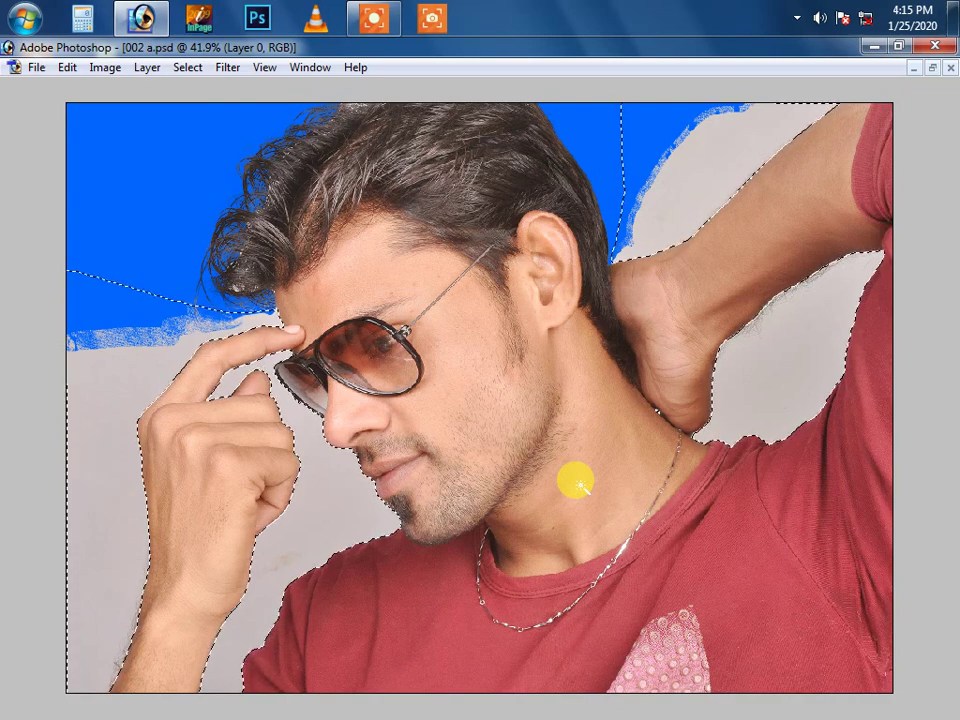
Feather the backdrop selection by 3 pixels.
{"action": "key", "text": "ctrl+alt+d"}
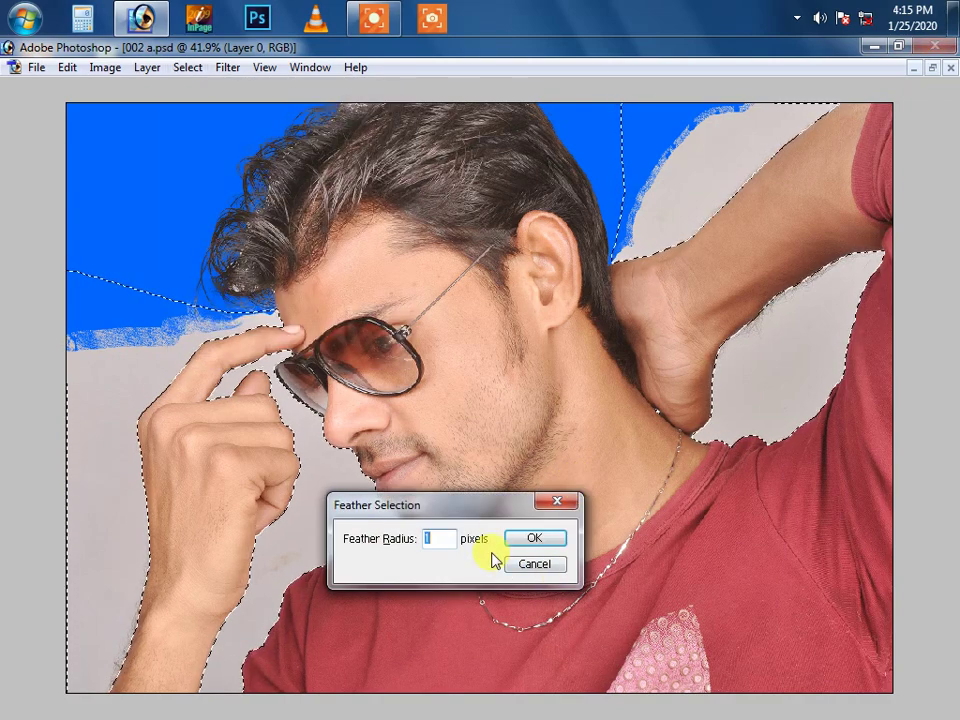
{"action": "left_click_drag", "start_coordinate": [555, 505], "coordinate": [831, 513]}
{"action": "type", "text": "3"}
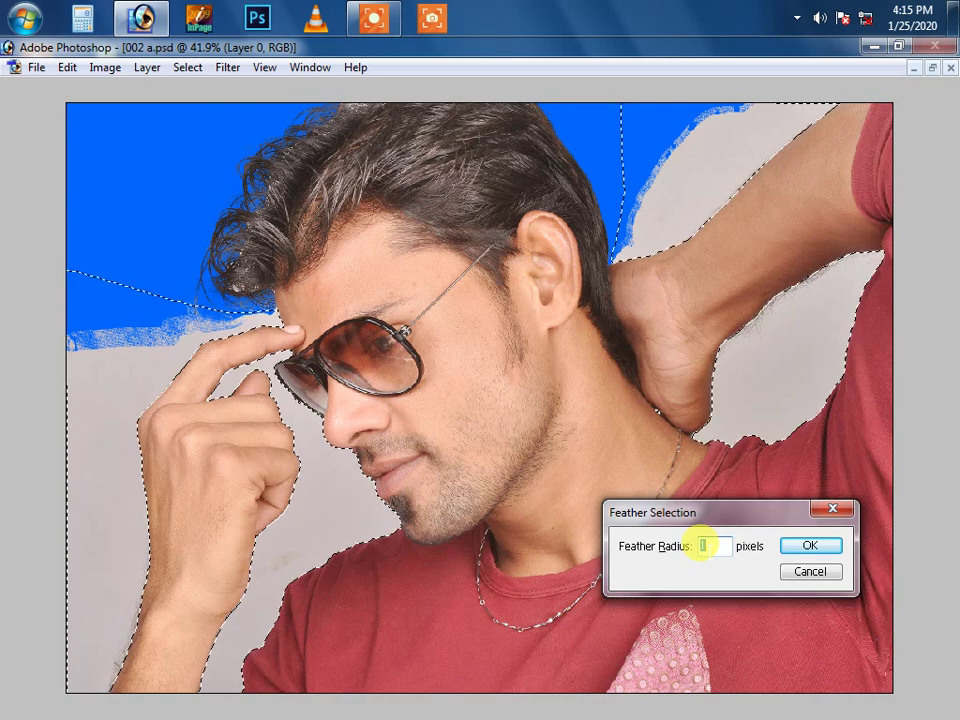
{"action": "key", "text": "Return"}
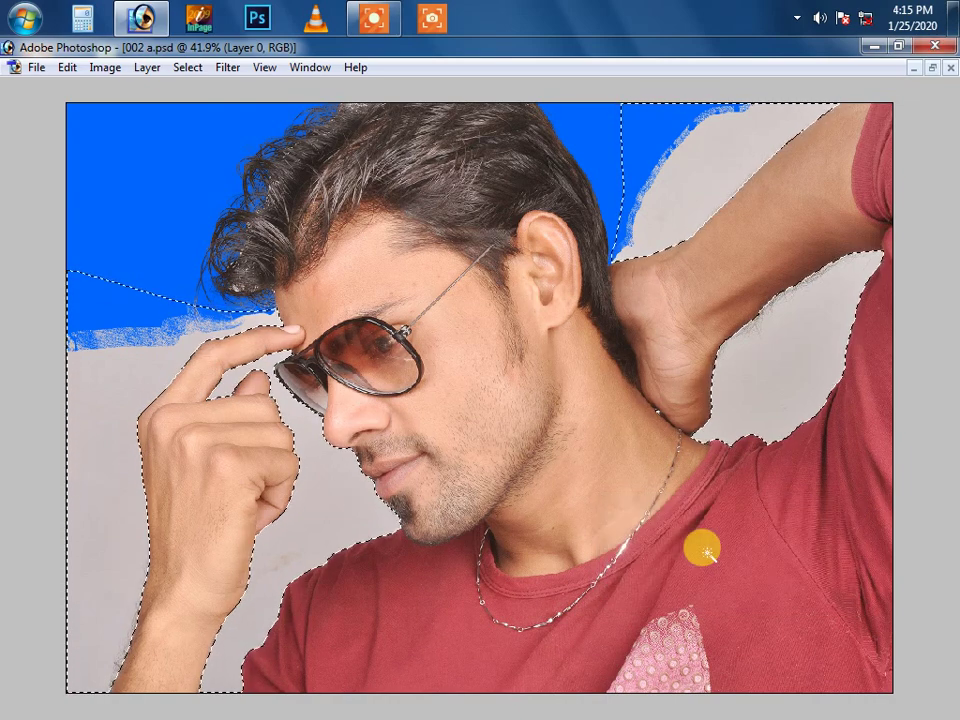
Fill the selected backdrop with solid blue, deselect, and start opening another image.
{"action": "key", "text": "alt+BackSpace"}
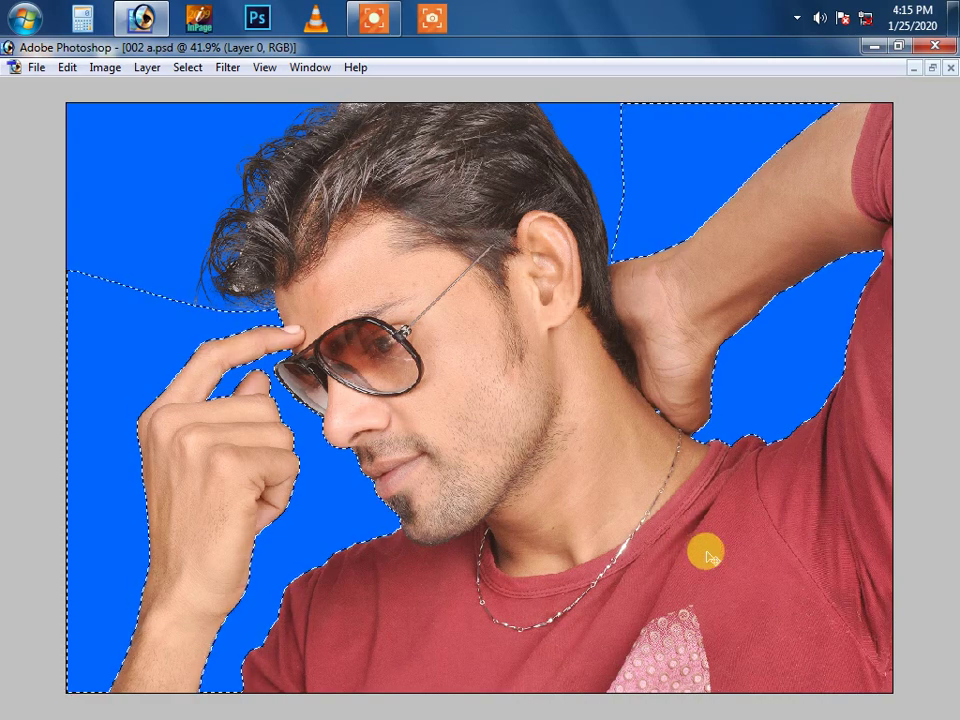
{"action": "key", "text": "ctrl+d"}
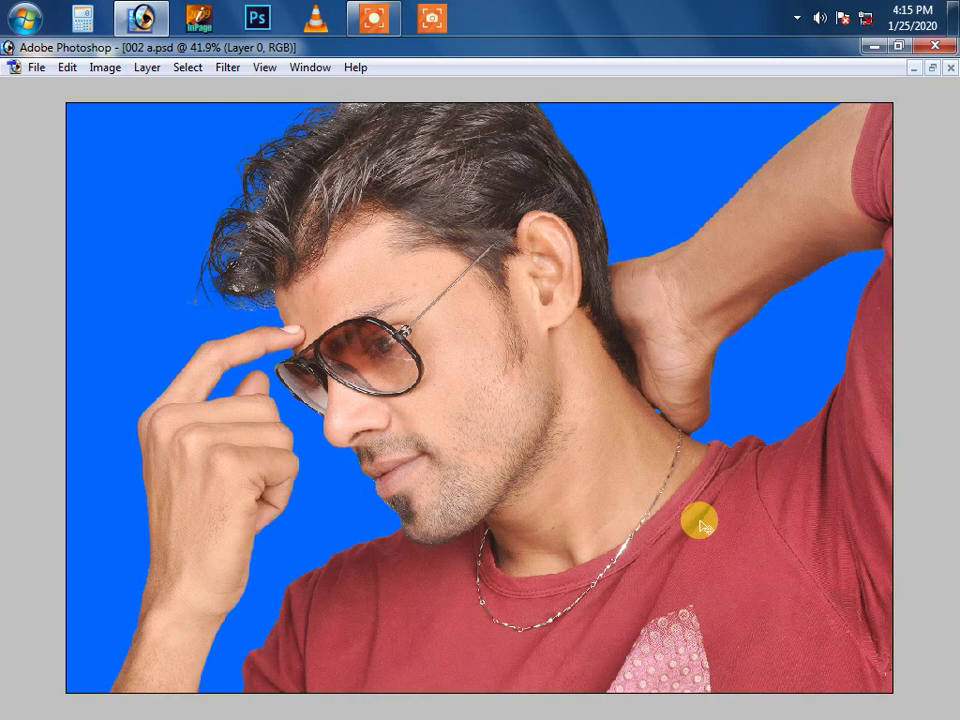
{"action": "key", "text": "ctrl+o"}
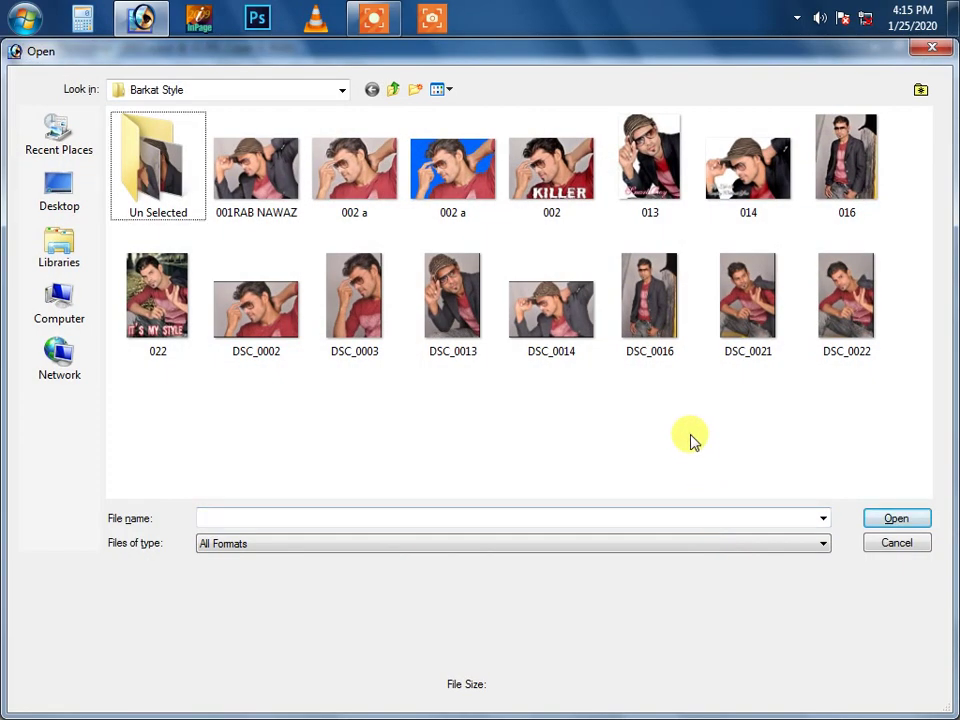
Navigate the Open dialog to the D:\B G\ws background folder.
{"action": "key", "text": "BackSpace"}
{"action": "key", "text": "BackSpace"}
{"action": "key", "text": "BackSpace"}
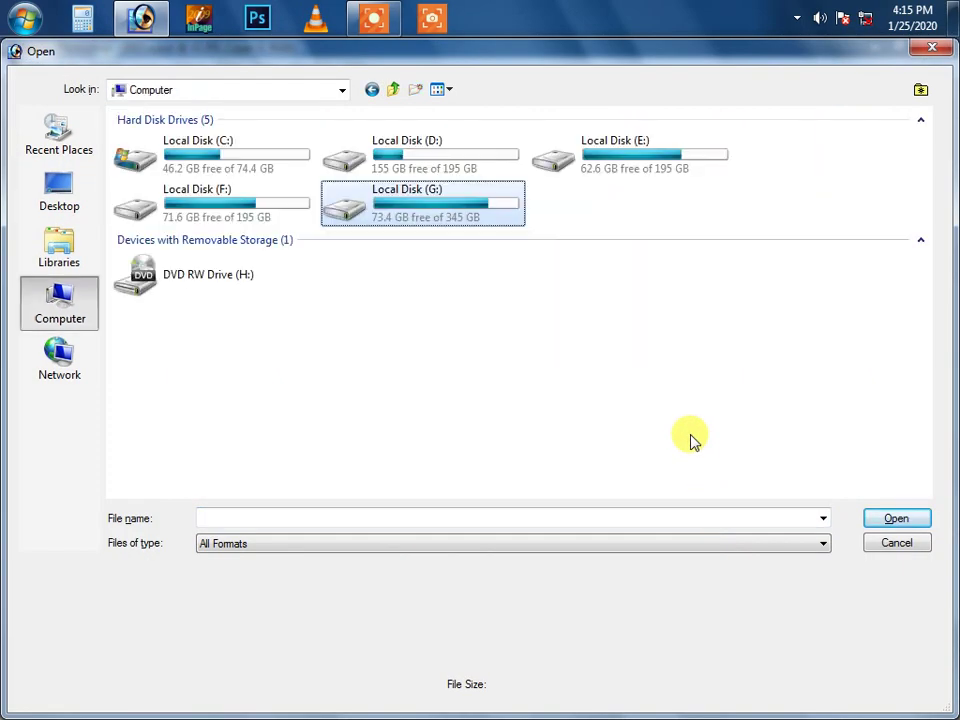
{"action": "key", "text": "Up"}
{"action": "key", "text": "Return"}
{"action": "key", "text": "b"}
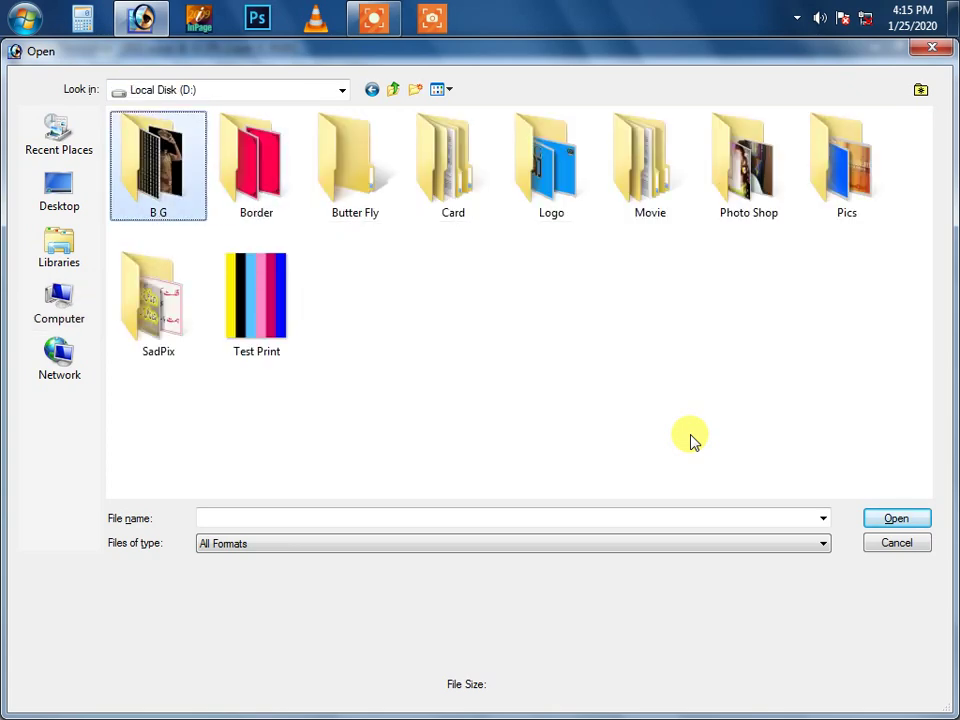
{"action": "key", "text": "Return"}
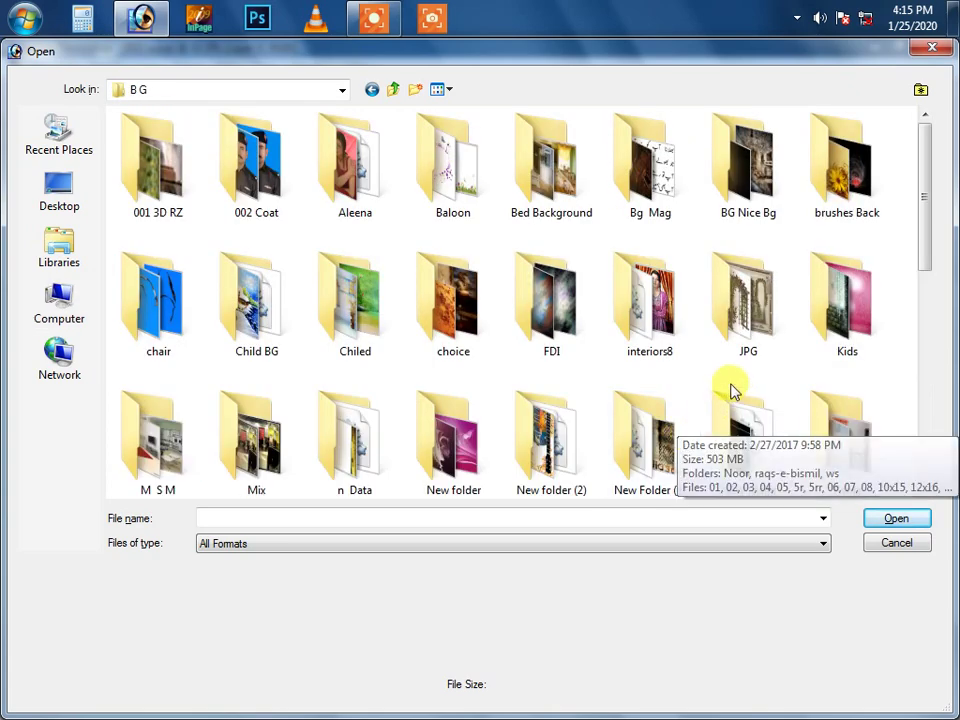
{"action": "key", "text": "Right"}
{"action": "key", "text": "Right"}
{"action": "key", "text": "Right"}
{"action": "key", "text": "Right"}
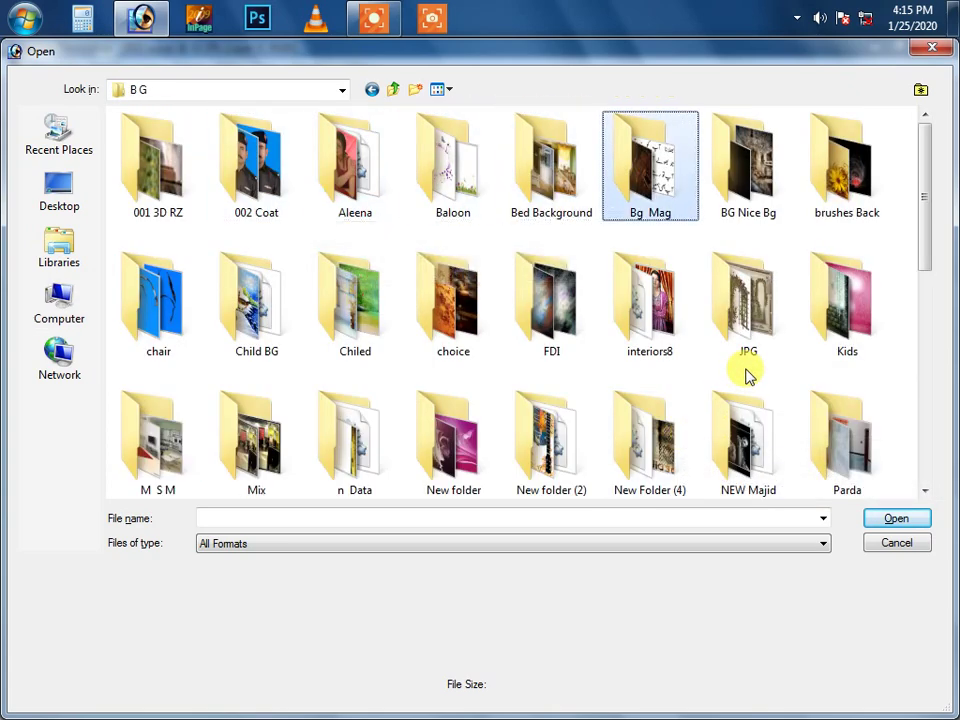
{"action": "key", "text": "Down"}
{"action": "key", "text": "Down"}
{"action": "key", "text": "Down"}
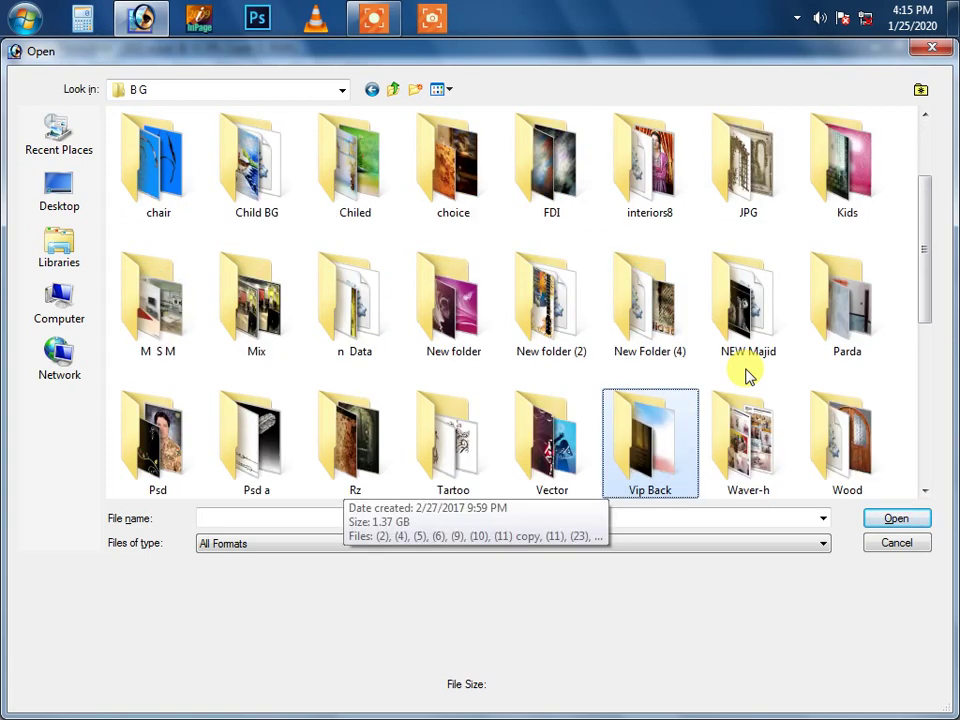
{"action": "key", "text": "Down"}
{"action": "key", "text": "Left"}
{"action": "key", "text": "Left"}
{"action": "key", "text": "Left"}
{"action": "key", "text": "Left"}
{"action": "key", "text": "Left"}
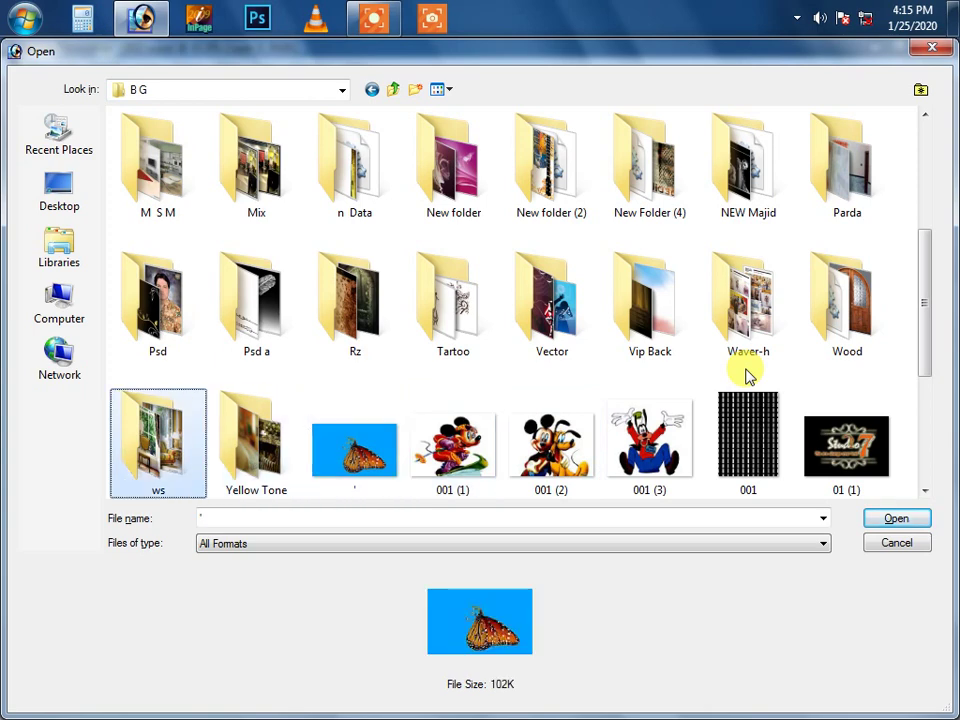
{"action": "key", "text": "Up"}
{"action": "key", "text": "Down"}
{"action": "key", "text": "Return"}
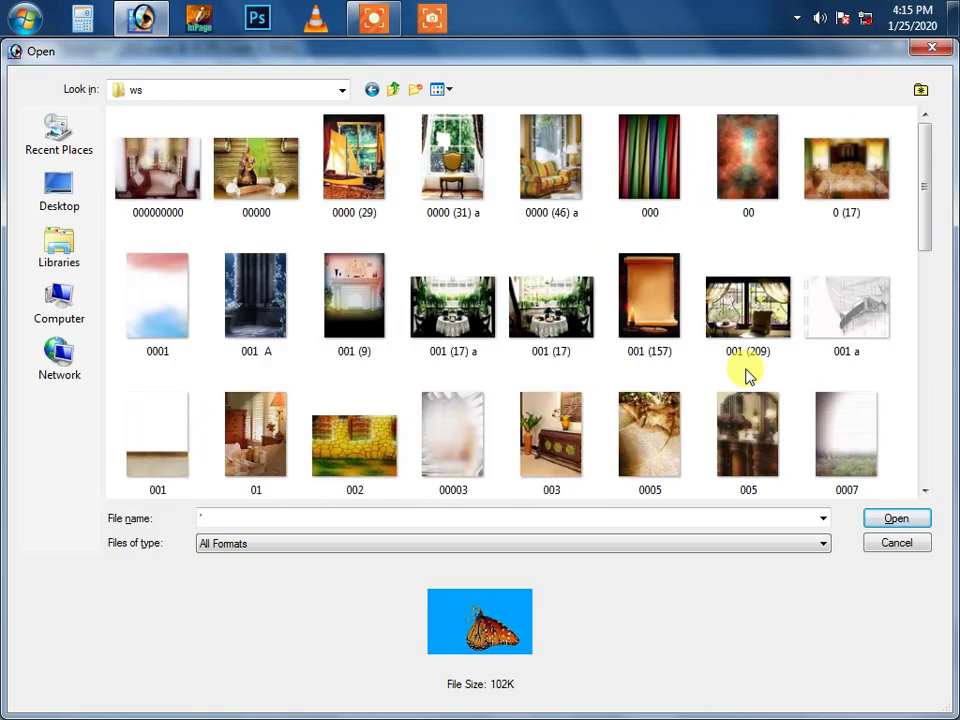
Preview the background images and open 028.jpg.
{"action": "key", "text": "Down"}
{"action": "key", "text": "Down"}
{"action": "key", "text": "Down"}
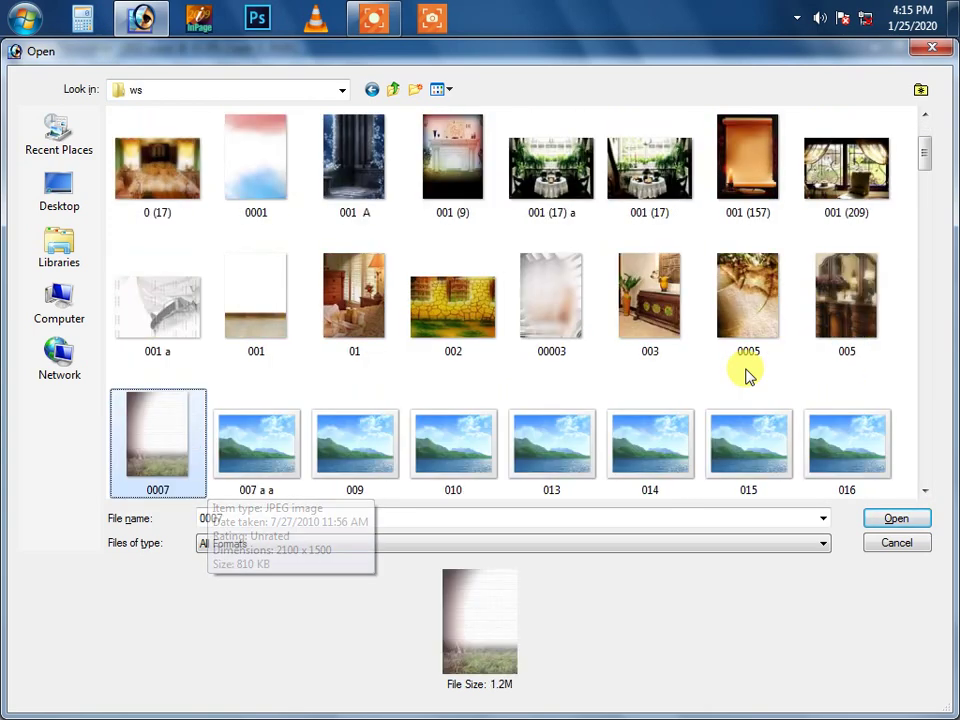
{"action": "key", "text": "Down"}
{"action": "key", "text": "Down"}
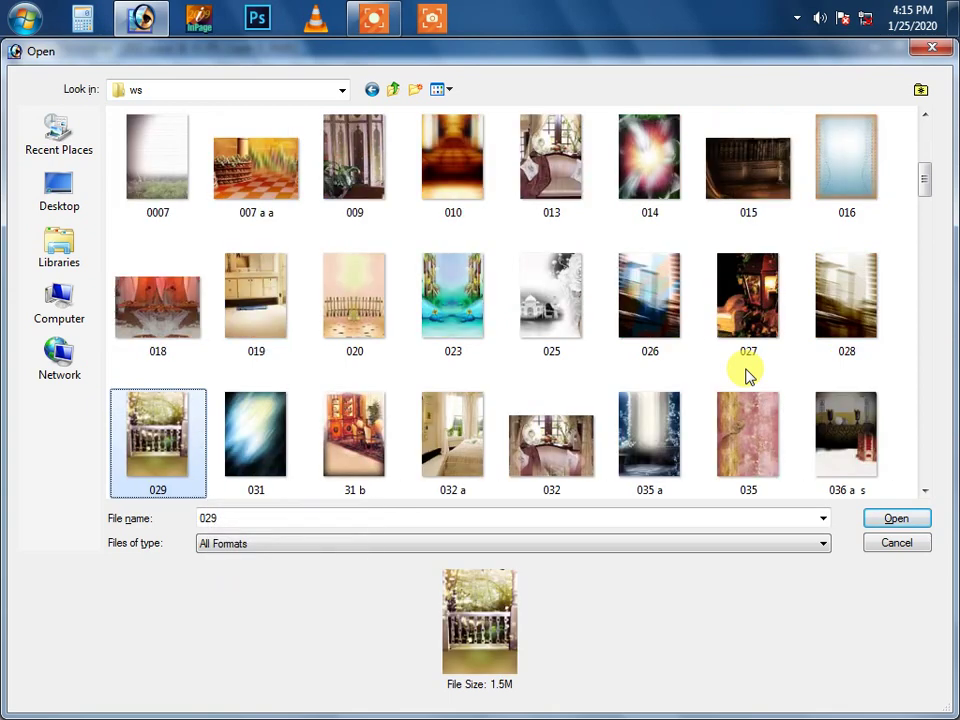
{"action": "key", "text": "Up"}
{"action": "key", "text": "Up"}
{"action": "key", "text": "Right"}
{"action": "key", "text": "Right"}
{"action": "key", "text": "Down"}
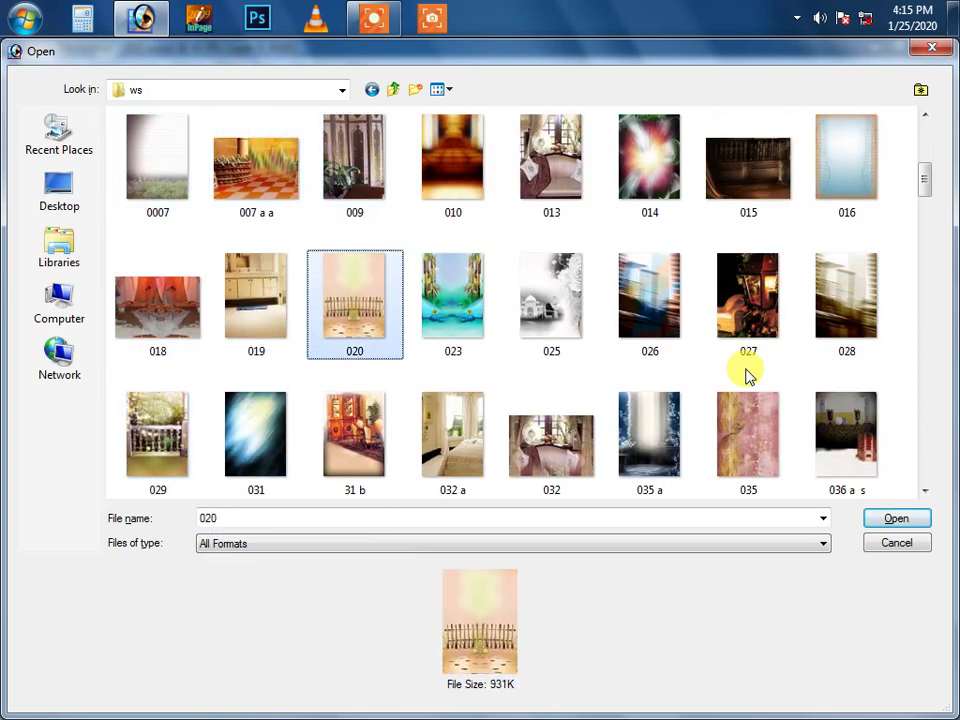
{"action": "key", "text": "Down"}
{"action": "key", "text": "Right"}
{"action": "key", "text": "Up"}
{"action": "key", "text": "Right"}
{"action": "key", "text": "Right"}
{"action": "key", "text": "Right"}
{"action": "key", "text": "Right"}
{"action": "key", "text": "Return"}
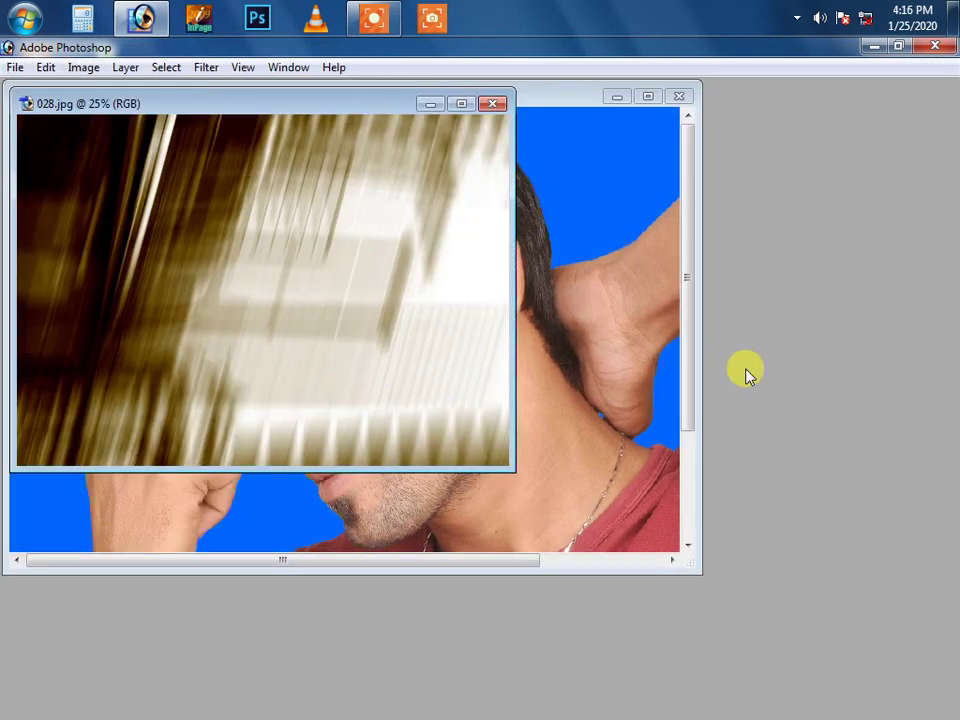
Drag the 028 motion-blur image into 002 a.psd, creating Layer 2.
{"action": "mouse_move", "coordinate": [345, 105]}
{"action": "left_mouse_down"}
{"action": "mouse_move", "coordinate": [750, 150]}
{"action": "mouse_move", "coordinate": [864, 140]}
{"action": "left_mouse_up"}
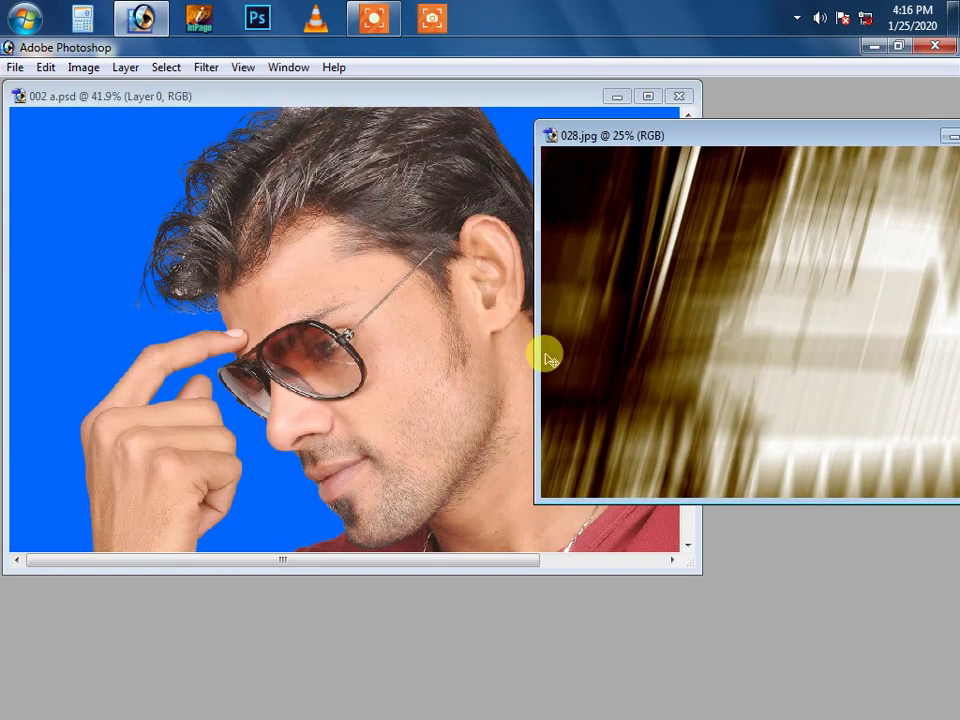
{"action": "key", "text": "Tab"}
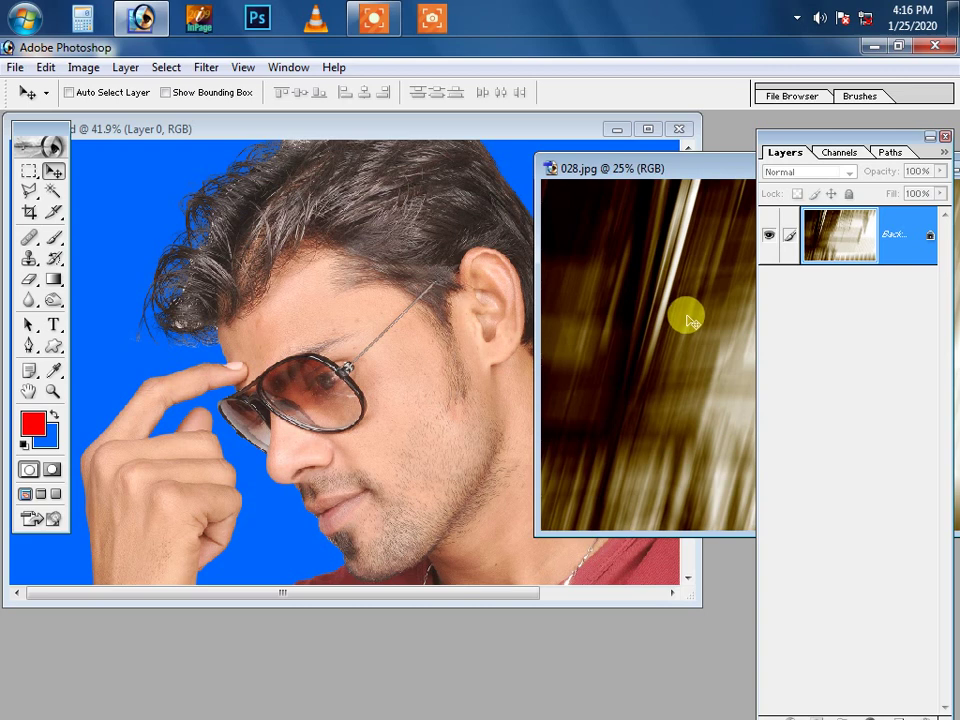
{"action": "left_click_drag", "start_coordinate": [690, 318], "coordinate": [210, 296]}
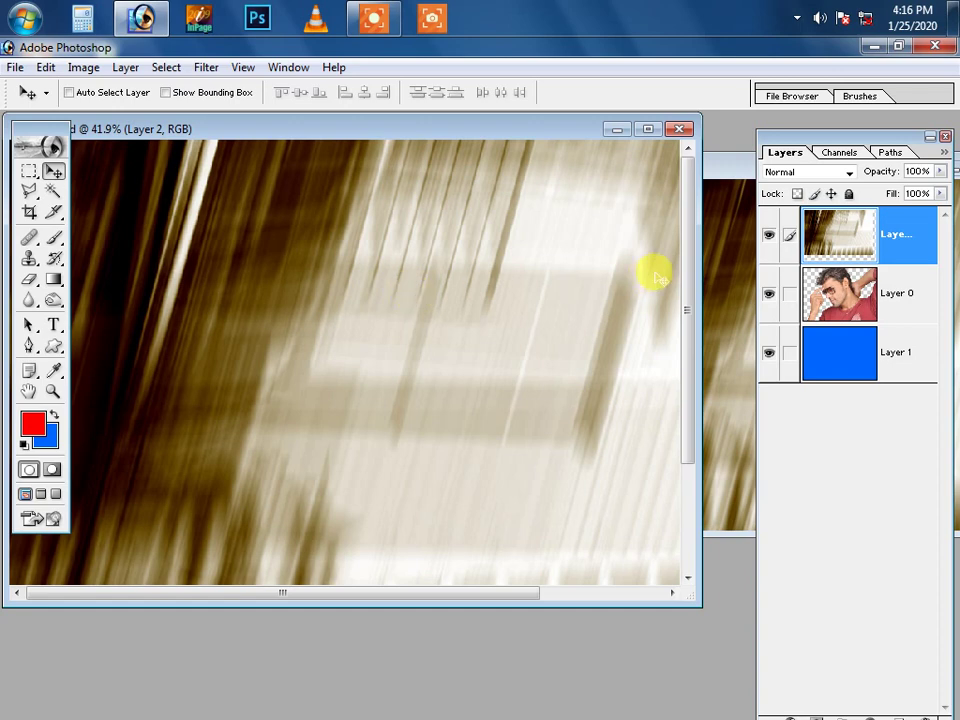
{"action": "left_click", "coordinate": [718, 263]}
{"action": "left_click_drag", "start_coordinate": [720, 170], "coordinate": [411, 207]}
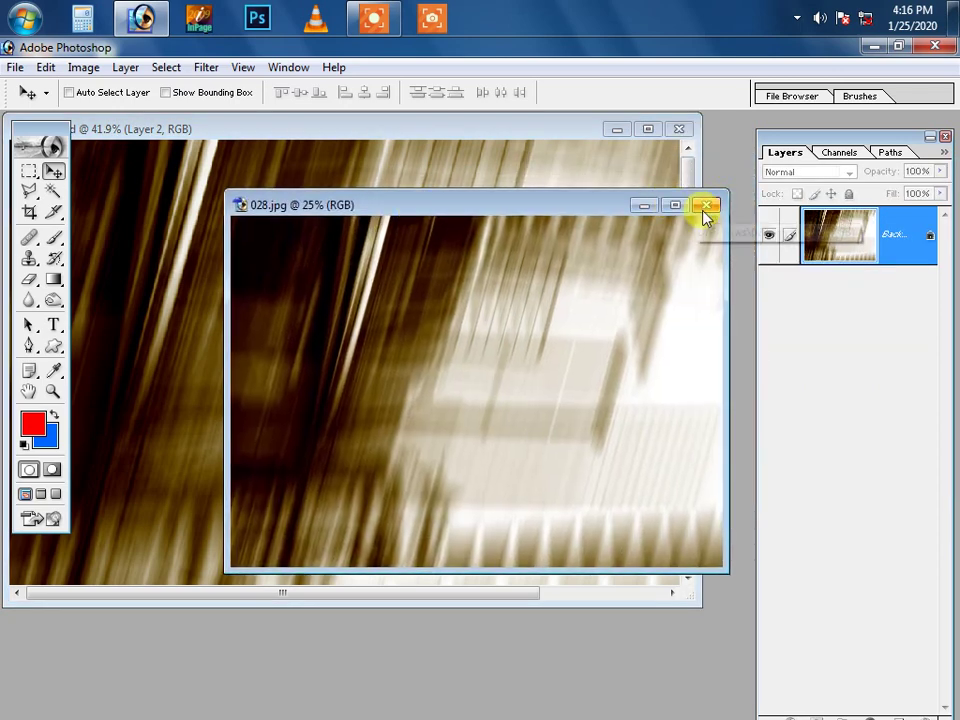
Close 028.jpg without saving, maximize 002 a.psd, and move Layer 2 below Layer 0.
{"action": "key", "text": "ctrl+w"}
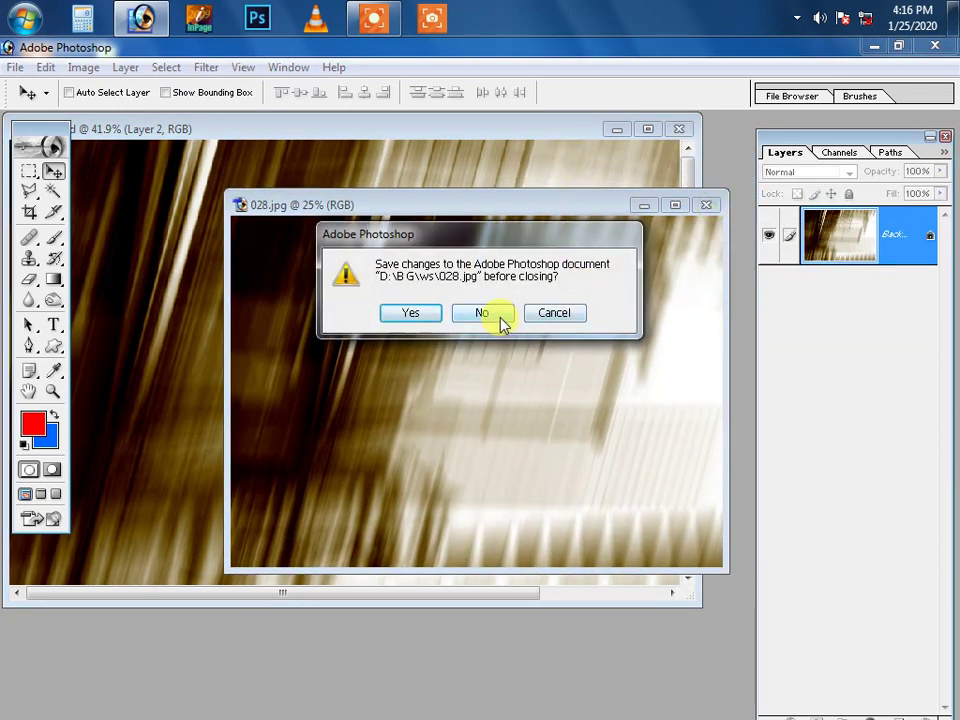
{"action": "left_click", "coordinate": [500, 317]}
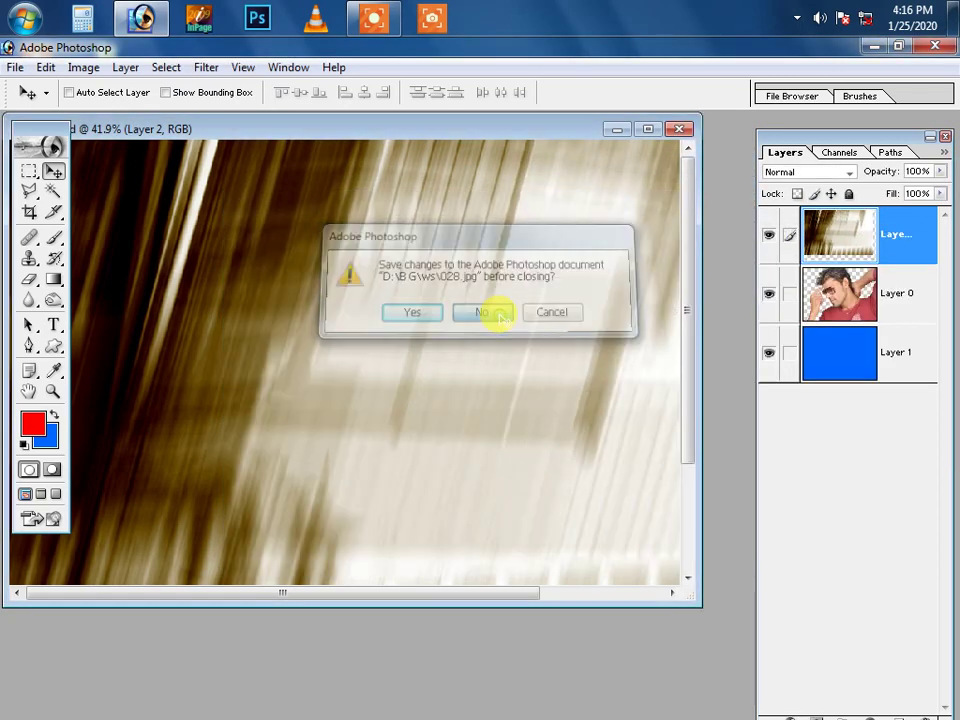
{"action": "double_click", "coordinate": [577, 136]}
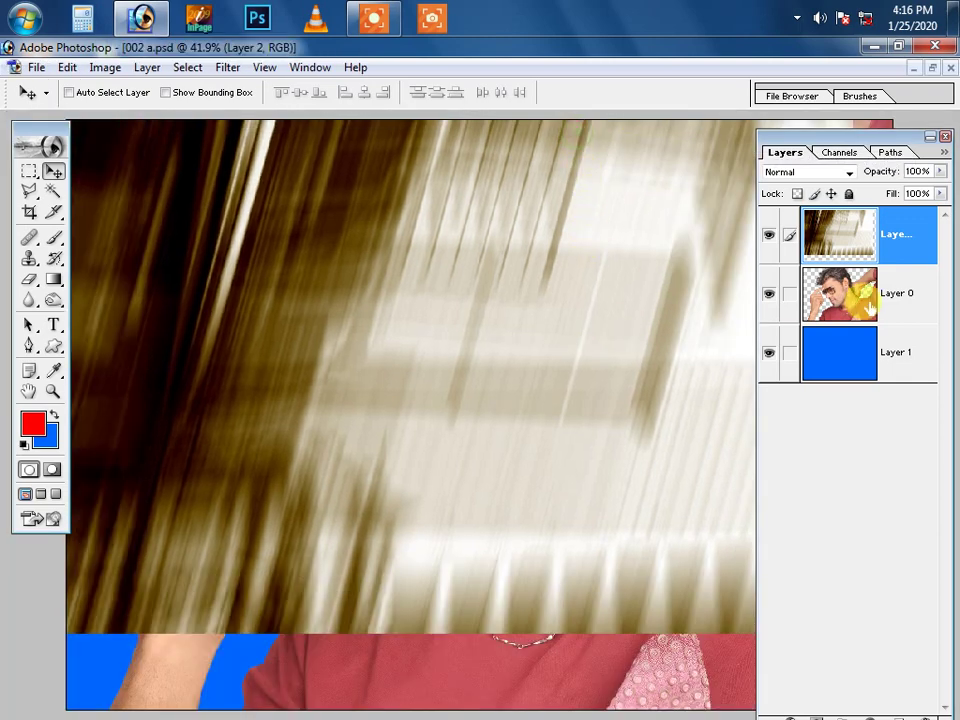
{"action": "left_click_drag", "start_coordinate": [912, 220], "coordinate": [905, 305]}
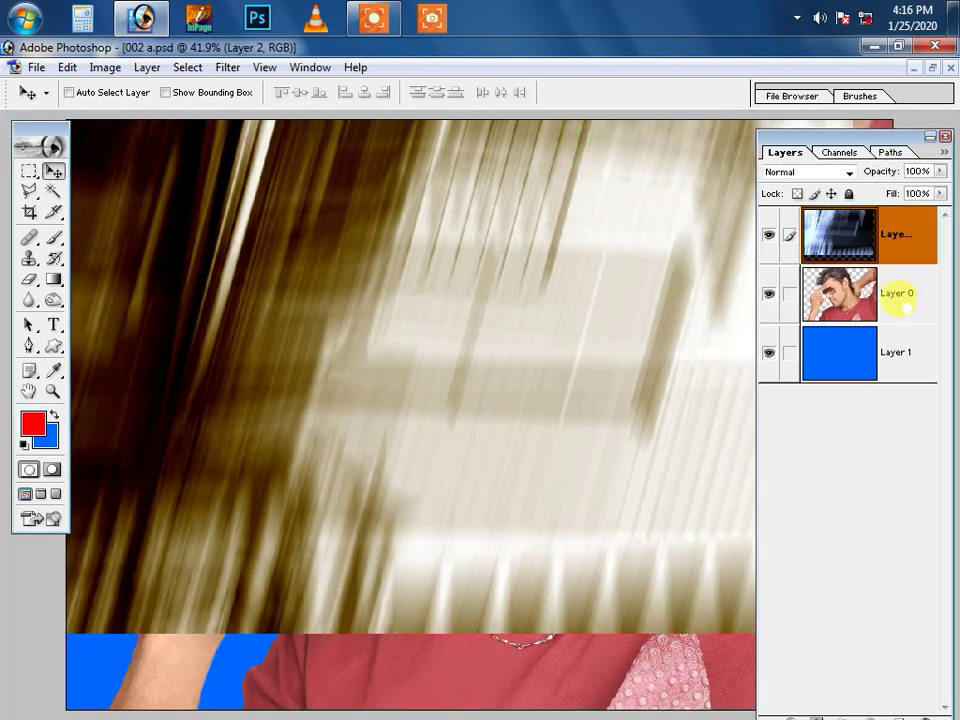
Free-transform Layer 2 beyond the canvas edges so the blur covers all the blue.
{"action": "key", "text": "Tab"}
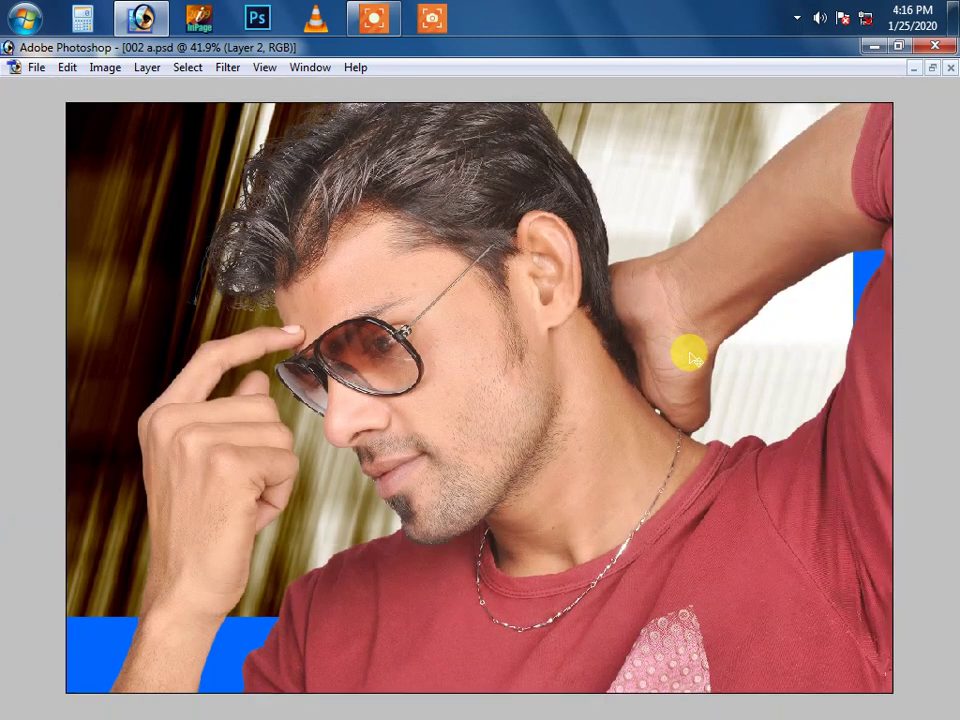
{"action": "left_click", "coordinate": [675, 363], "text": "alt"}
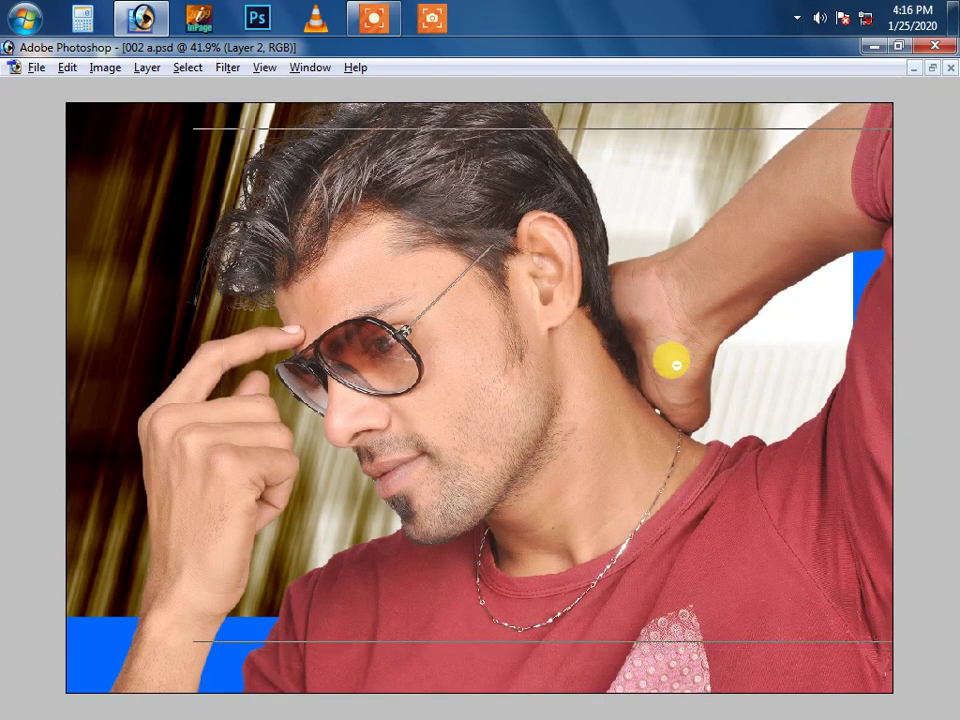
{"action": "left_click", "coordinate": [671, 359], "text": "alt"}
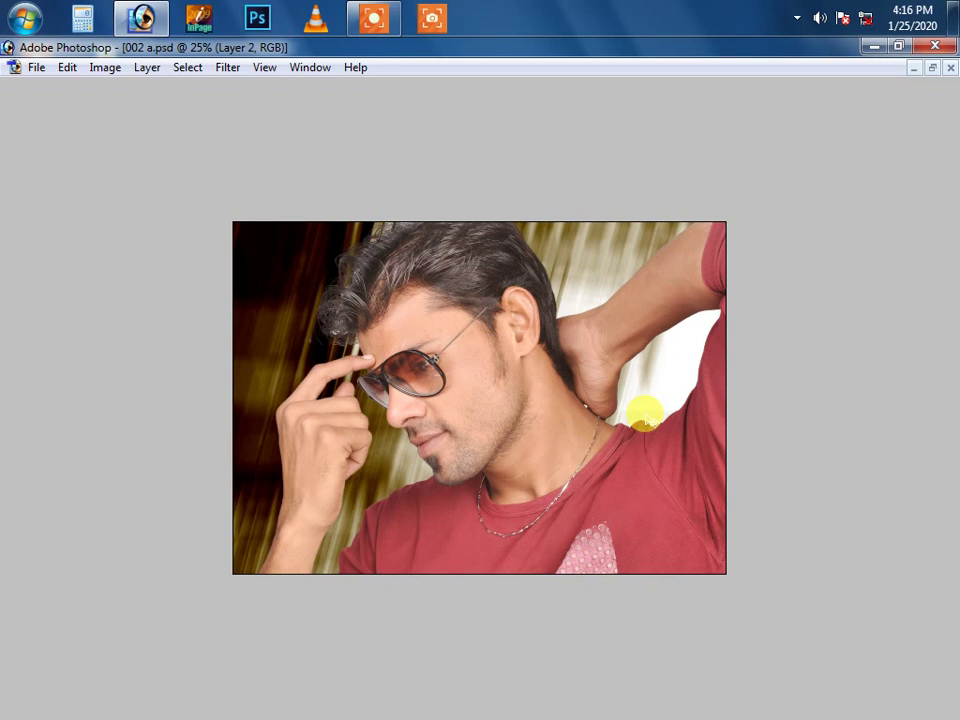
{"action": "key", "text": "ctrl+t"}
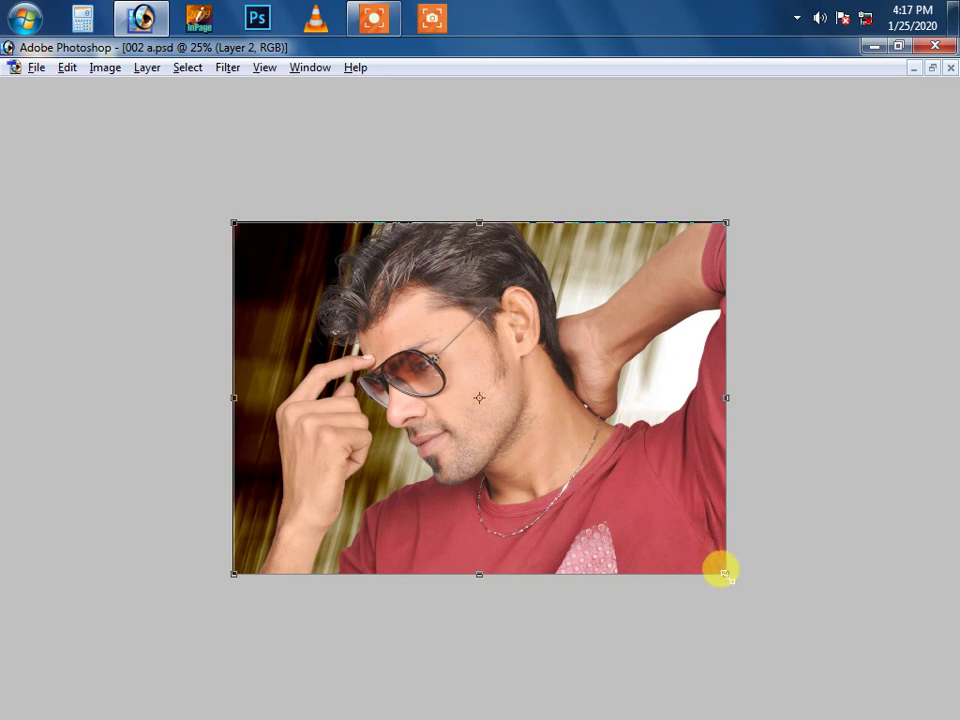
{"action": "left_click_drag", "start_coordinate": [724, 574], "coordinate": [771, 611]}
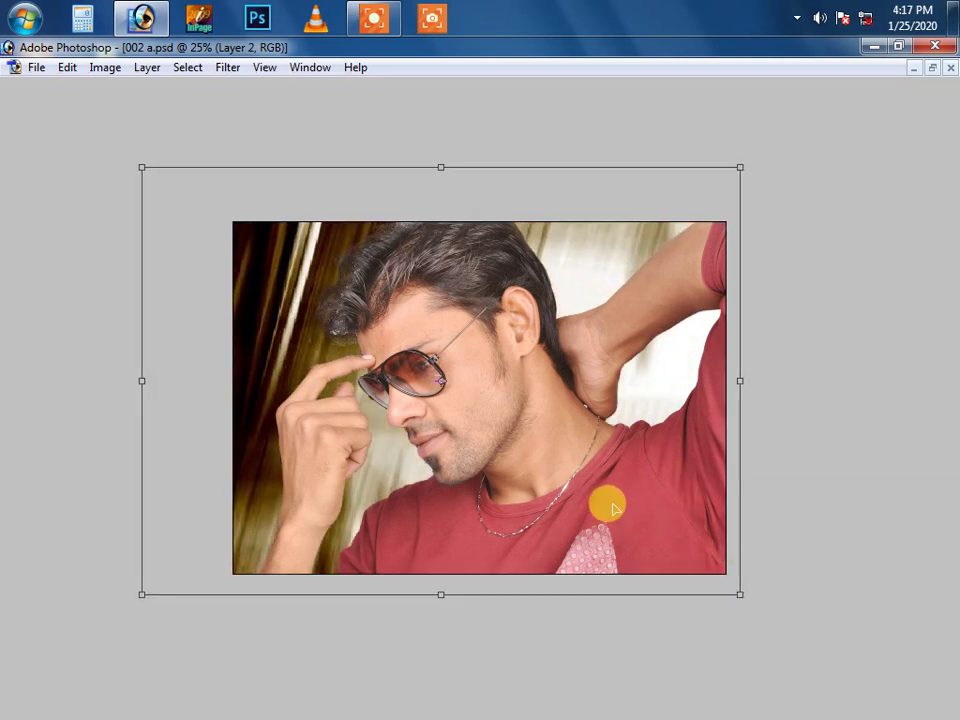
{"action": "left_click_drag", "start_coordinate": [613, 508], "coordinate": [598, 493]}
{"action": "mouse_move", "coordinate": [712, 576]}
{"action": "left_mouse_down"}
{"action": "mouse_move", "coordinate": [735, 597]}
{"action": "mouse_move", "coordinate": [671, 523]}
{"action": "left_mouse_up"}
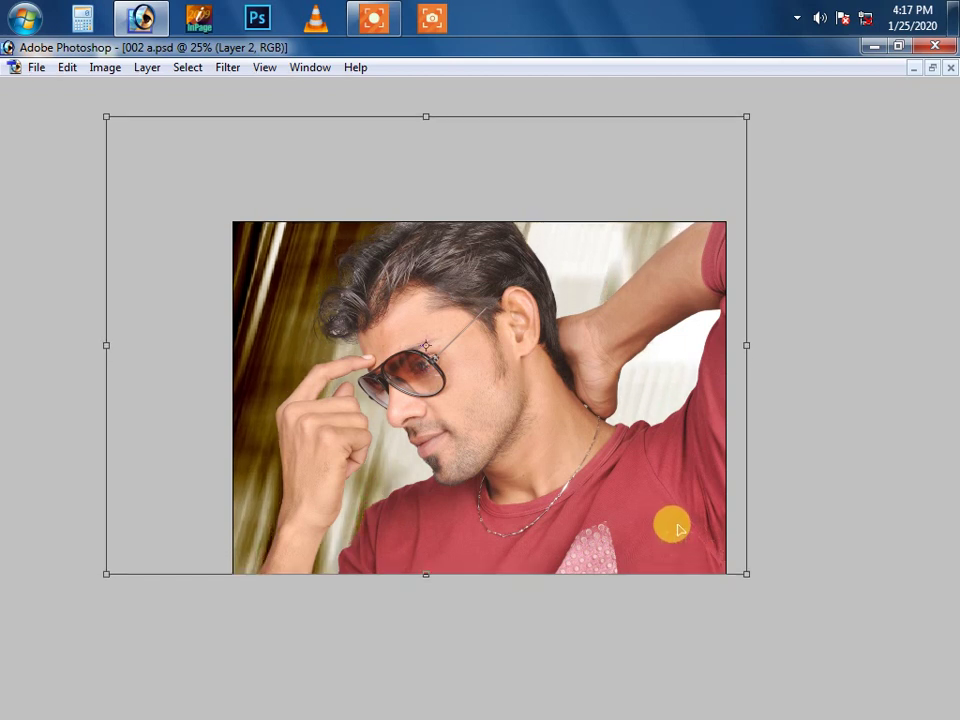
{"action": "key", "text": "Return"}
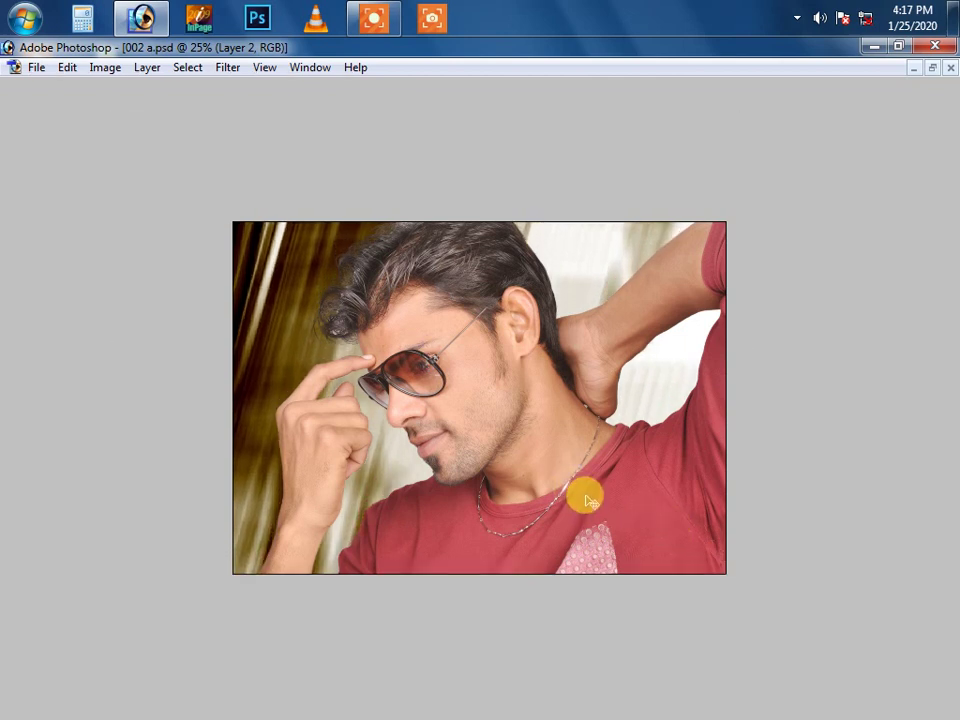
{"action": "left_click_drag", "start_coordinate": [279, 264], "coordinate": [633, 461]}
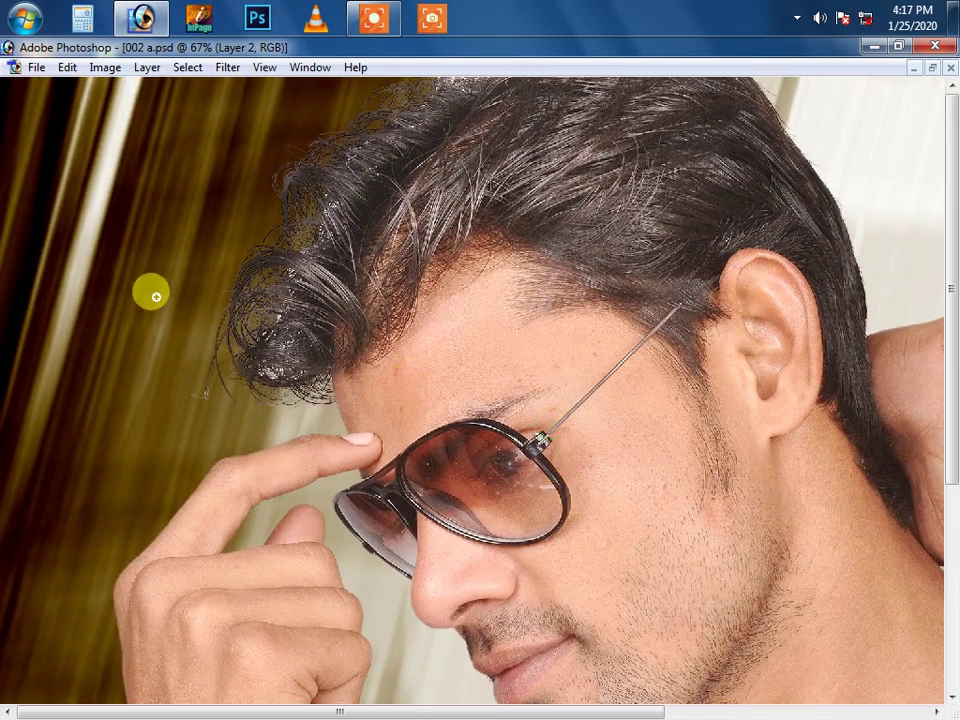
Make Layer 0 active and erase the stray hair fragment beside the curl behind the ear.
{"action": "mouse_move", "coordinate": [150, 291]}
{"action": "left_mouse_down"}
{"action": "mouse_move", "coordinate": [405, 487]}
{"action": "mouse_move", "coordinate": [411, 514]}
{"action": "left_mouse_up"}
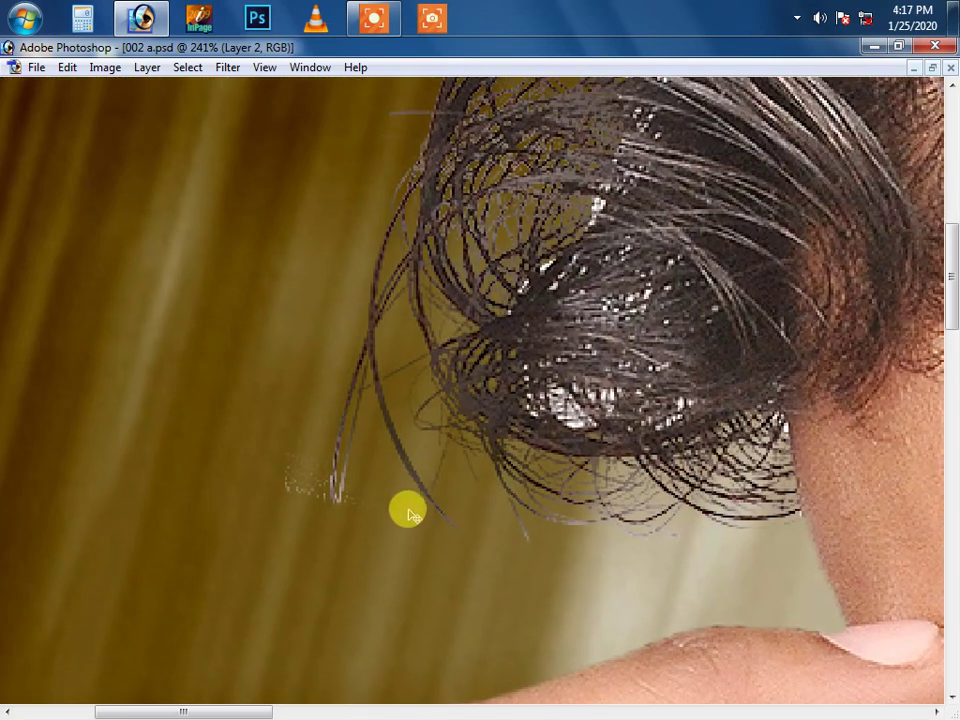
{"action": "right_click", "coordinate": [686, 376]}
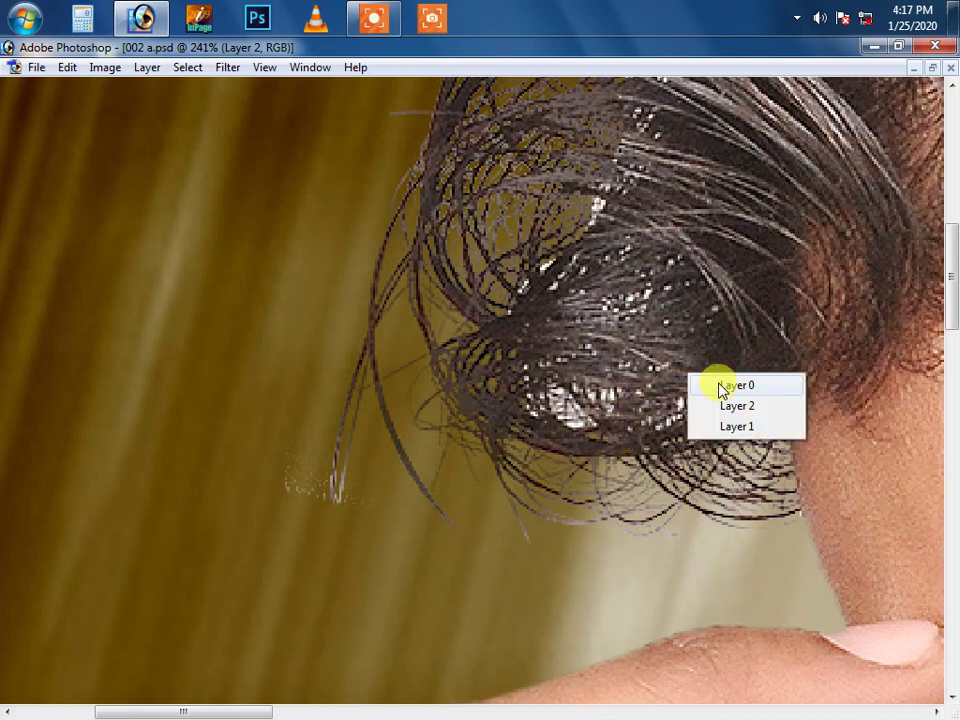
{"action": "left_click", "coordinate": [718, 382]}
{"action": "right_click", "coordinate": [588, 378]}
{"action": "left_click", "coordinate": [600, 388]}
{"action": "key", "text": "Tab"}
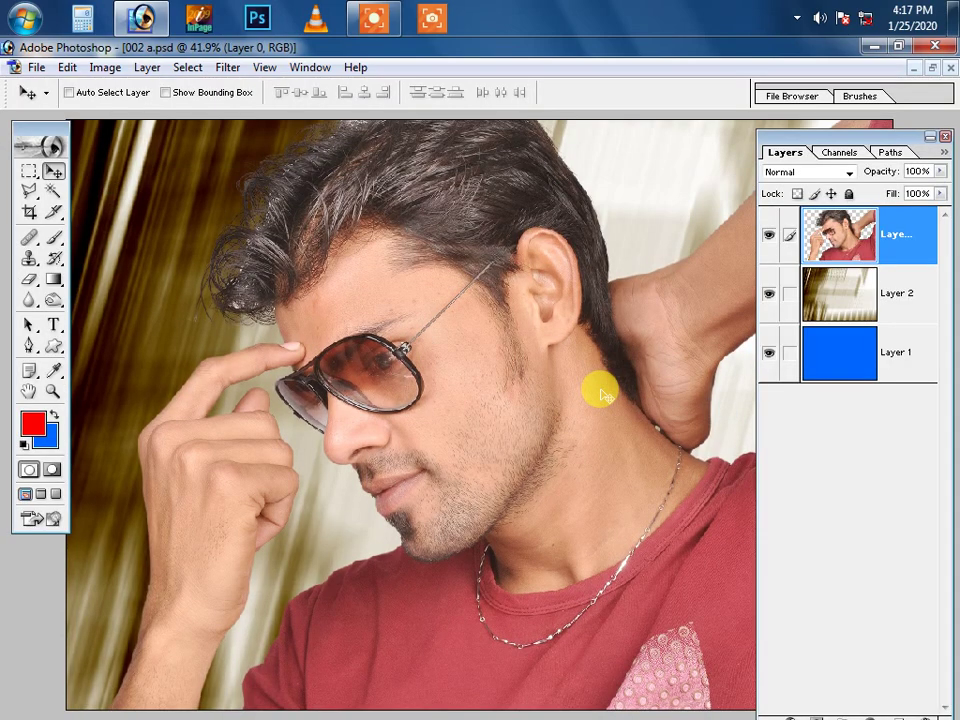
{"action": "key", "text": "Tab"}
{"action": "key", "text": "Tab"}
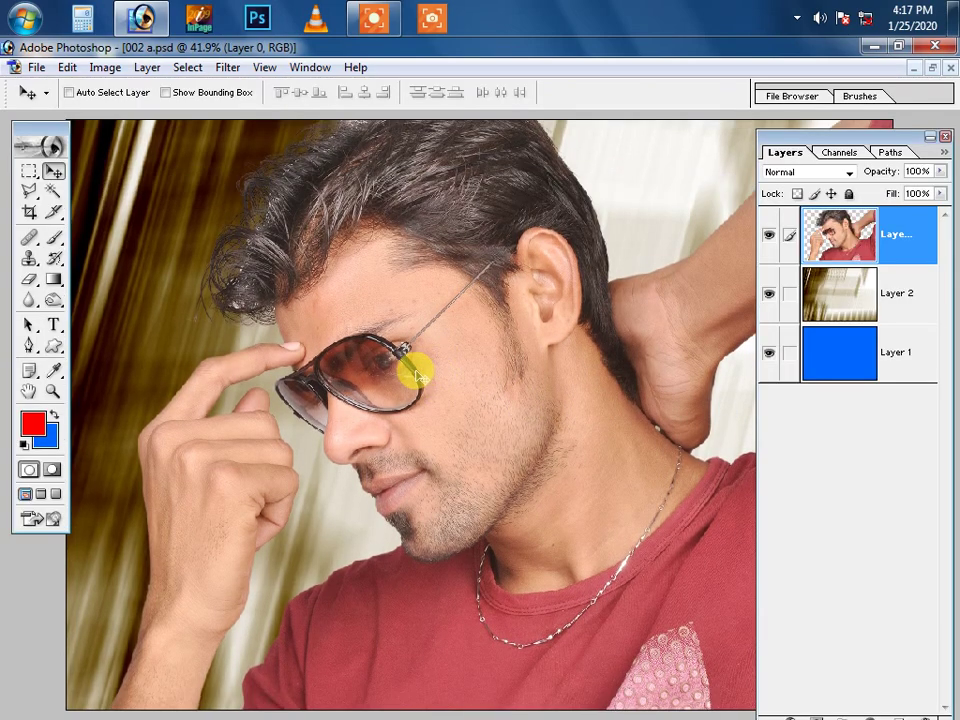
{"action": "key", "text": "e"}
{"action": "left_click_drag", "start_coordinate": [184, 246], "coordinate": [278, 388]}
{"action": "key", "text": "Tab"}
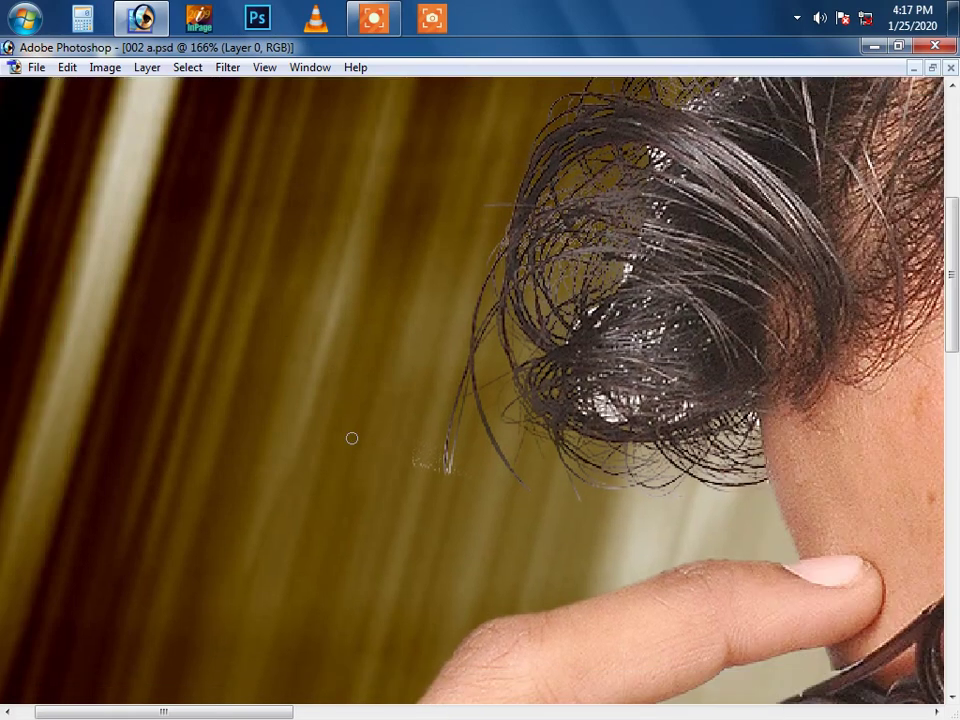
{"action": "left_click_drag", "start_coordinate": [422, 465], "coordinate": [435, 491]}
Zoom in on the hair curl behind the ear with the 40-pixel Eraser ready.
{"action": "key", "text": "ctrl+0"}
{"action": "mouse_move", "coordinate": [520, 353]}
{"action": "left_mouse_down"}
{"action": "mouse_move", "coordinate": [681, 400]}
{"action": "mouse_move", "coordinate": [800, 497]}
{"action": "left_mouse_up"}
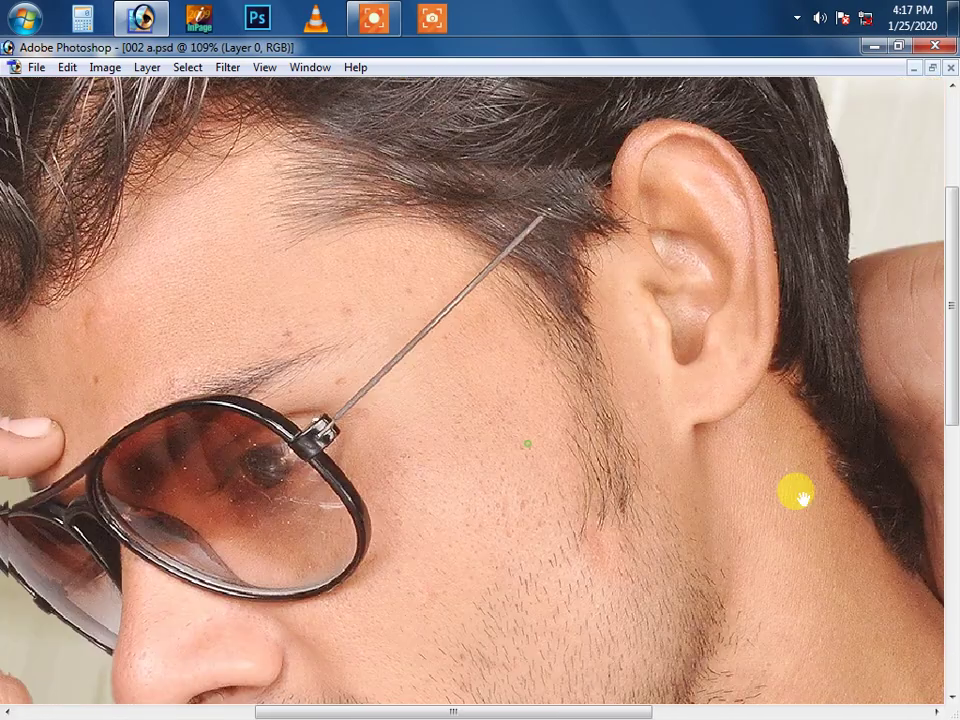
{"action": "left_click_drag", "start_coordinate": [304, 390], "coordinate": [437, 452]}
{"action": "scroll", "coordinate": [452, 405], "scroll_direction": "up", "scroll_amount": 3}
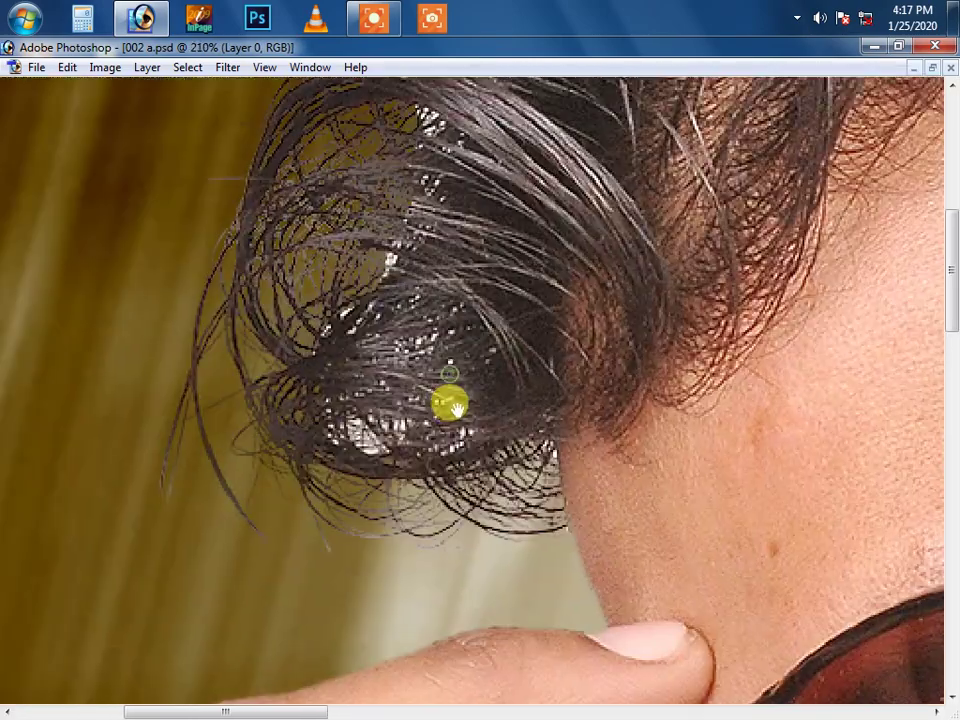
{"action": "key", "text": "ctrl+0"}
{"action": "scroll", "coordinate": [326, 354], "scroll_direction": "up", "scroll_amount": 3}
{"action": "left_click_drag", "start_coordinate": [326, 354], "coordinate": [467, 499]}
{"action": "key", "text": "Tab"}
{"action": "key", "text": "e"}
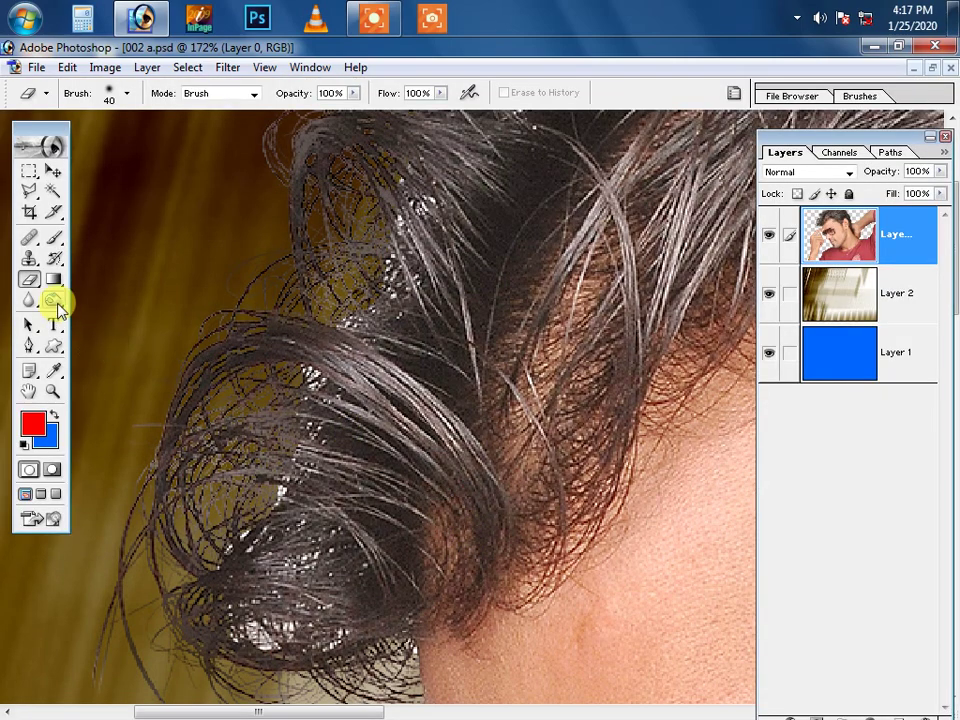
Burn the curly hair at the left temple with 30% midtone exposure.
{"action": "left_click", "coordinate": [55, 300]}
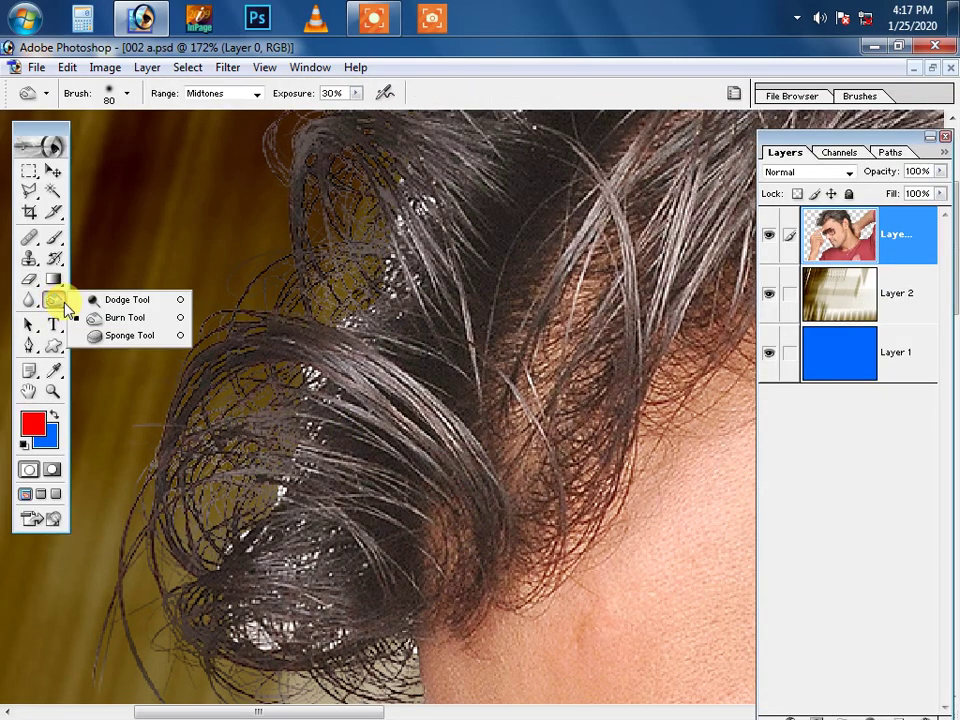
{"action": "left_click", "coordinate": [148, 325]}
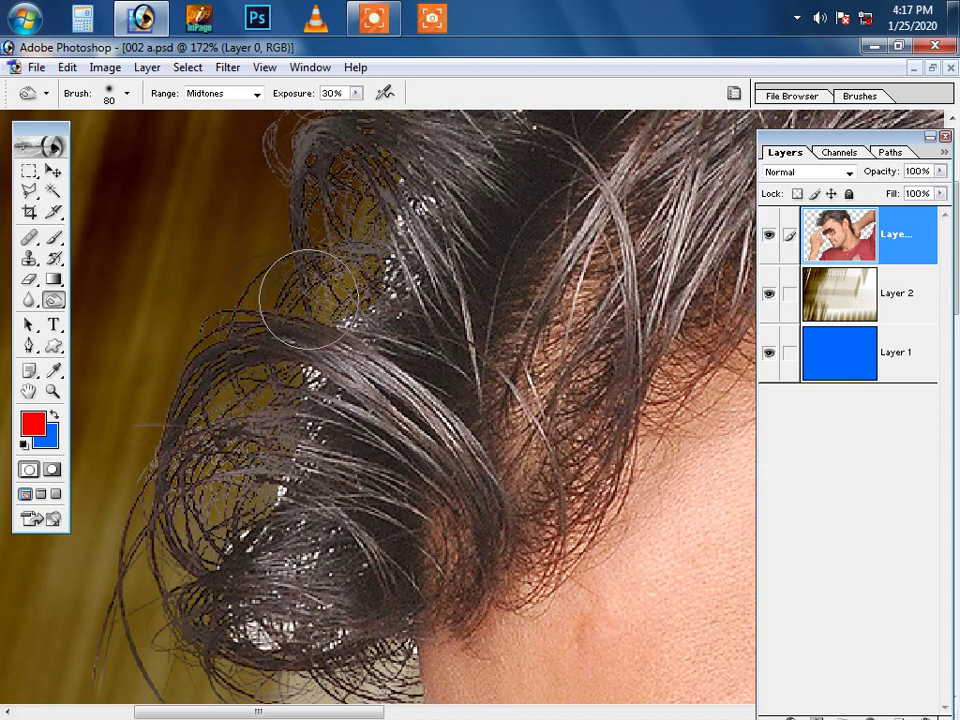
{"action": "left_click", "coordinate": [305, 382]}
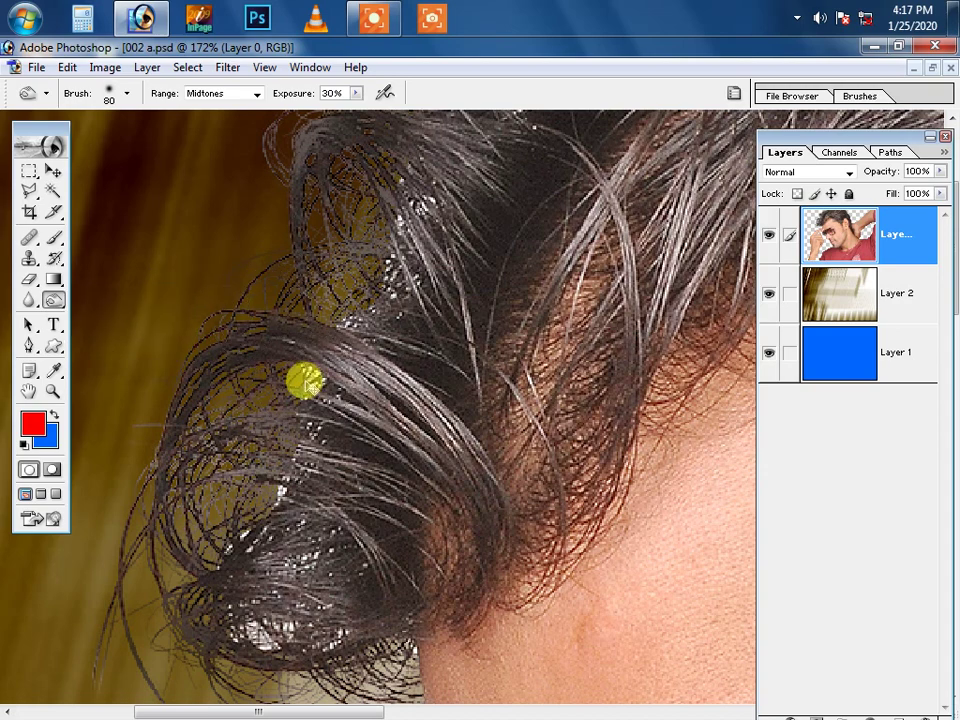
{"action": "key", "text": "ctrl+minus"}
{"action": "key", "text": "ctrl+minus"}
{"action": "key", "text": "bracketright"}
{"action": "key", "text": "bracketright"}
{"action": "key", "text": "bracketright"}
{"action": "key", "text": "bracketright"}
{"action": "key", "text": "bracketright"}
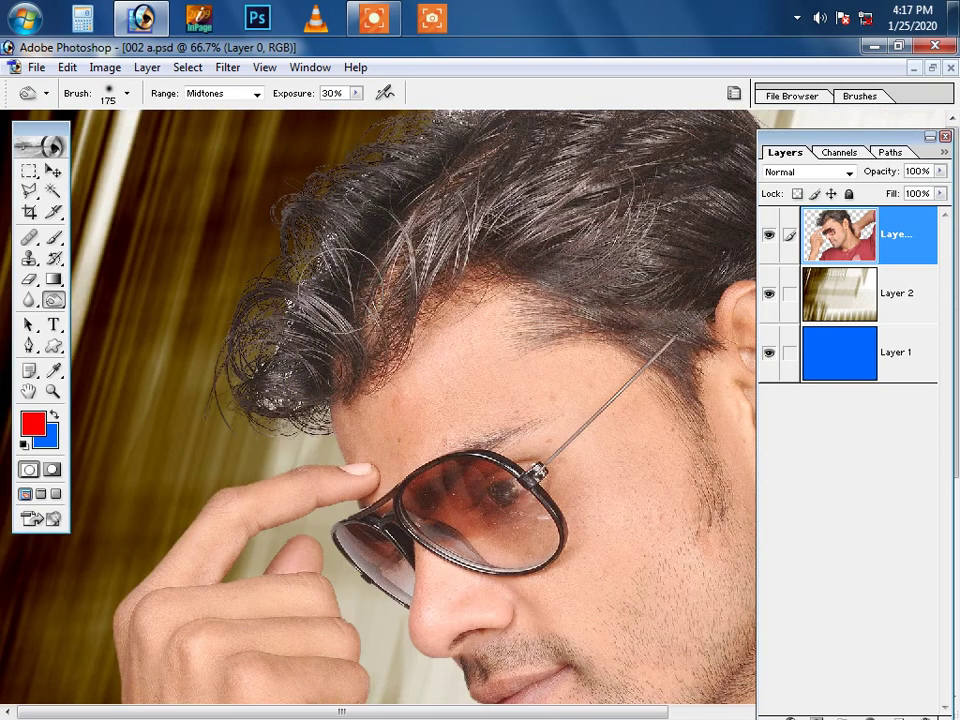
{"action": "key", "text": "bracketright"}
{"action": "key", "text": "bracketright"}
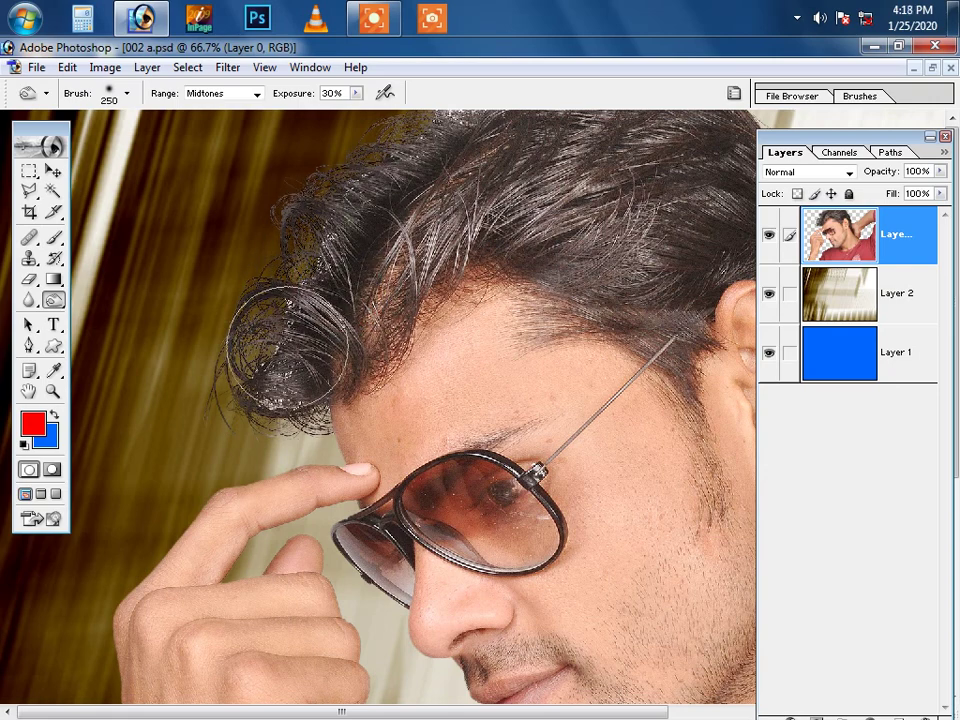
{"action": "mouse_move", "coordinate": [287, 342]}
{"action": "left_mouse_down"}
{"action": "mouse_move", "coordinate": [300, 289]}
{"action": "mouse_move", "coordinate": [257, 332]}
{"action": "mouse_move", "coordinate": [289, 306]}
{"action": "mouse_move", "coordinate": [246, 372]}
{"action": "left_mouse_up"}
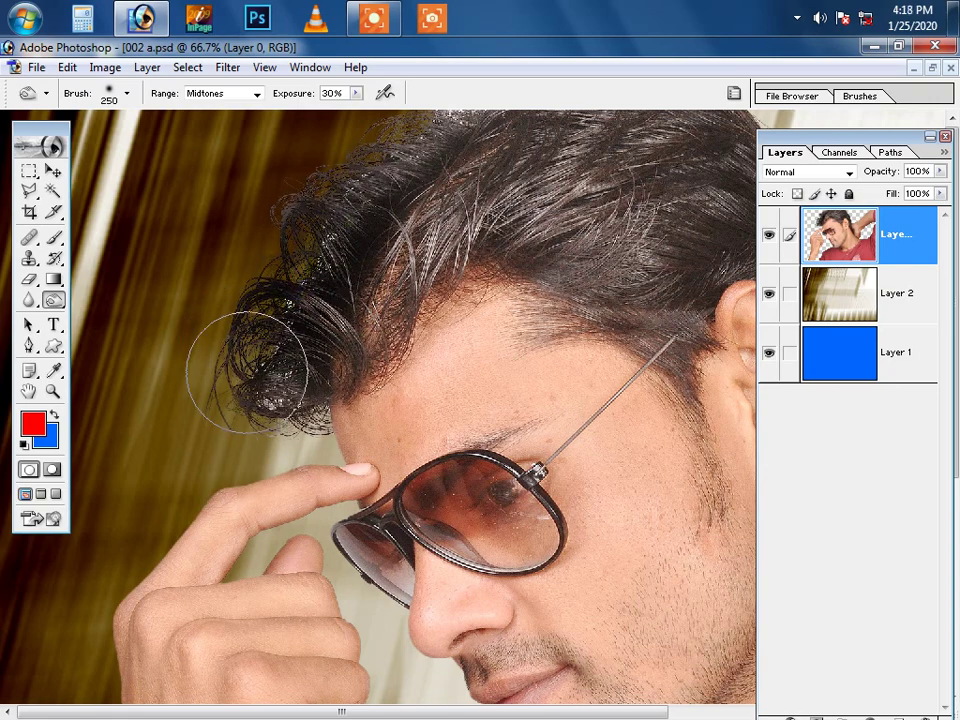
{"action": "key", "text": "bracketleft"}
{"action": "key", "text": "bracketleft"}
{"action": "key", "text": "bracketleft"}
{"action": "key", "text": "bracketleft"}
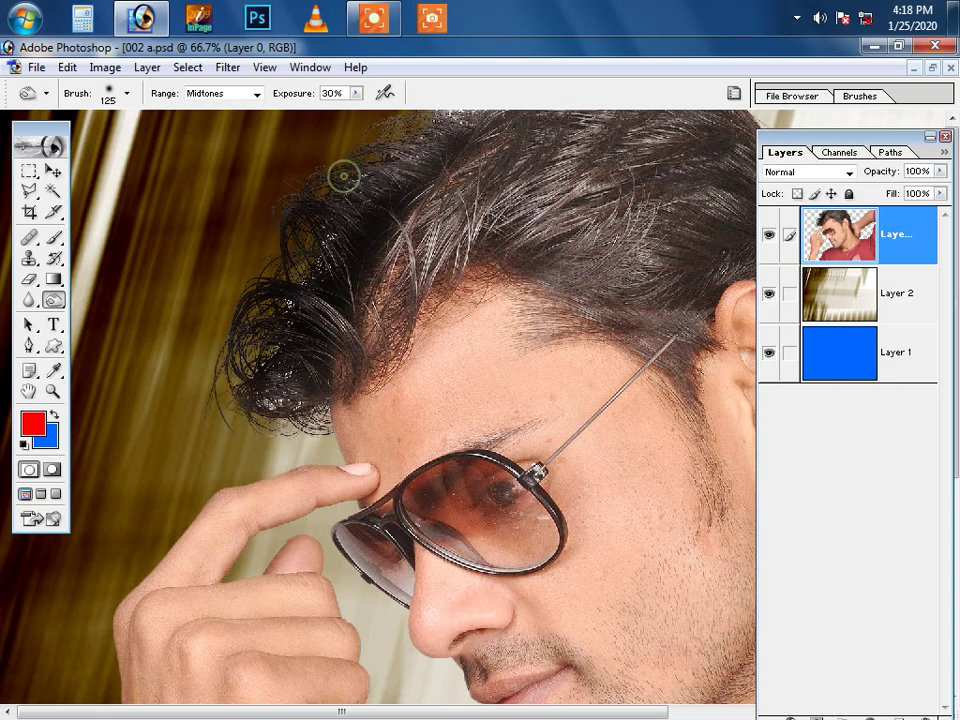
Burn the hair across the top of the head and crown, plus the neck edge by the hand.
{"action": "scroll", "coordinate": [300, 300], "scroll_direction": "right", "scroll_amount": 3}
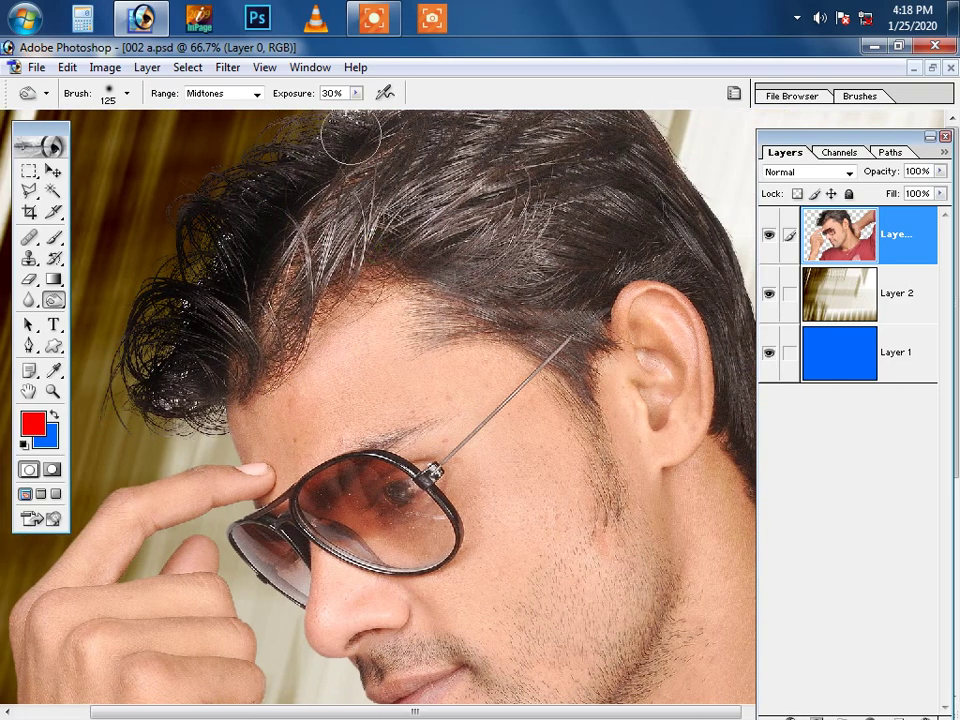
{"action": "key", "text": "bracketright"}
{"action": "key", "text": "bracketright"}
{"action": "key", "text": "bracketright"}
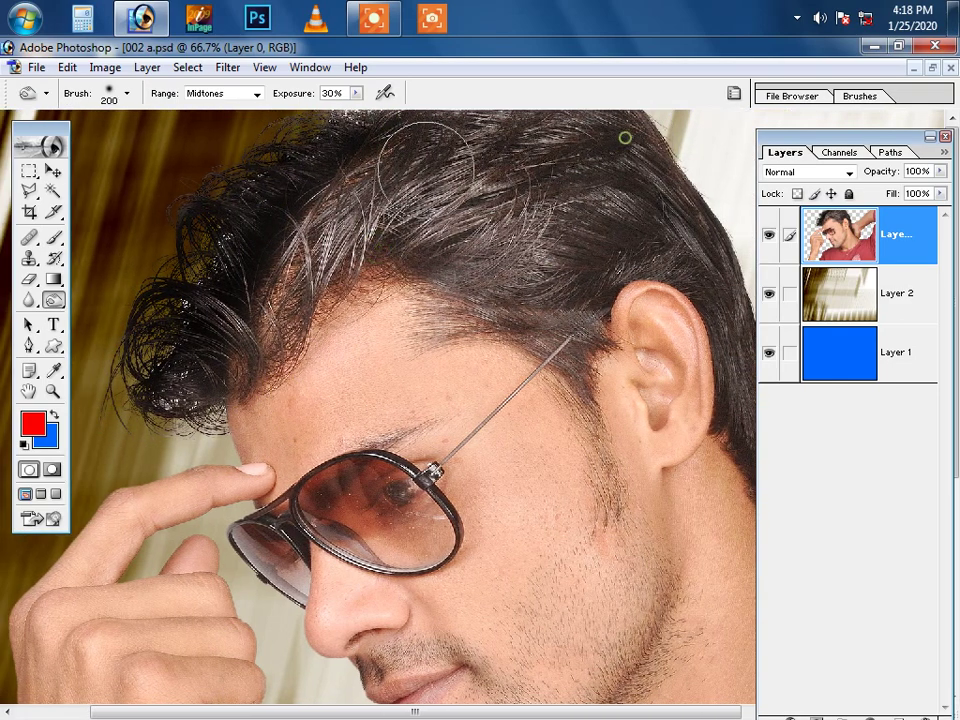
{"action": "left_click_drag", "start_coordinate": [425, 165], "coordinate": [225, 200]}
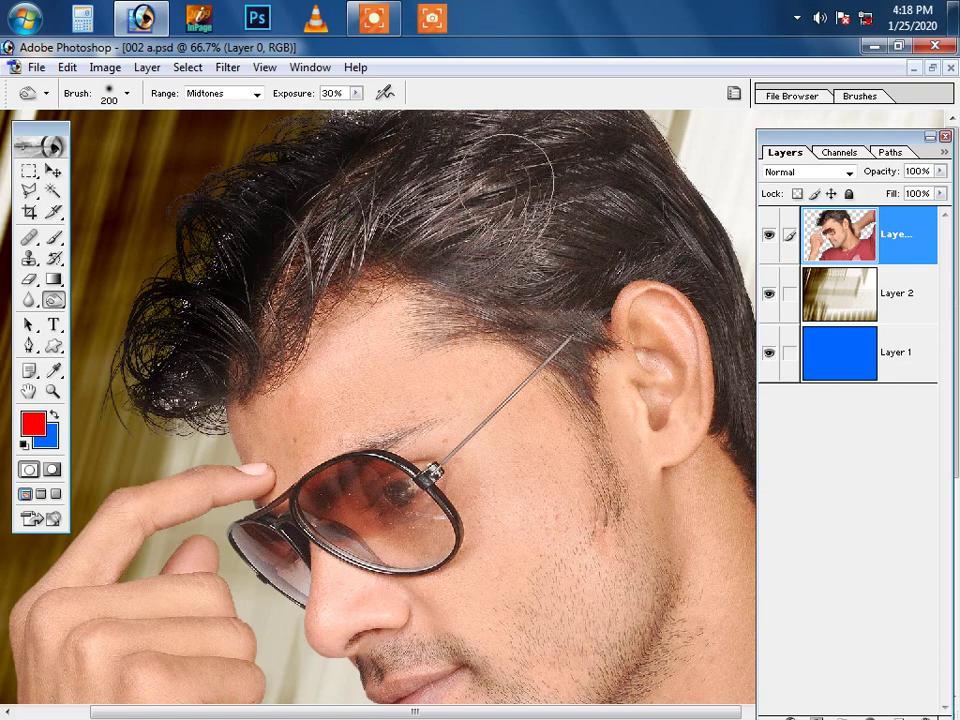
{"action": "key", "text": "ctrl+minus"}
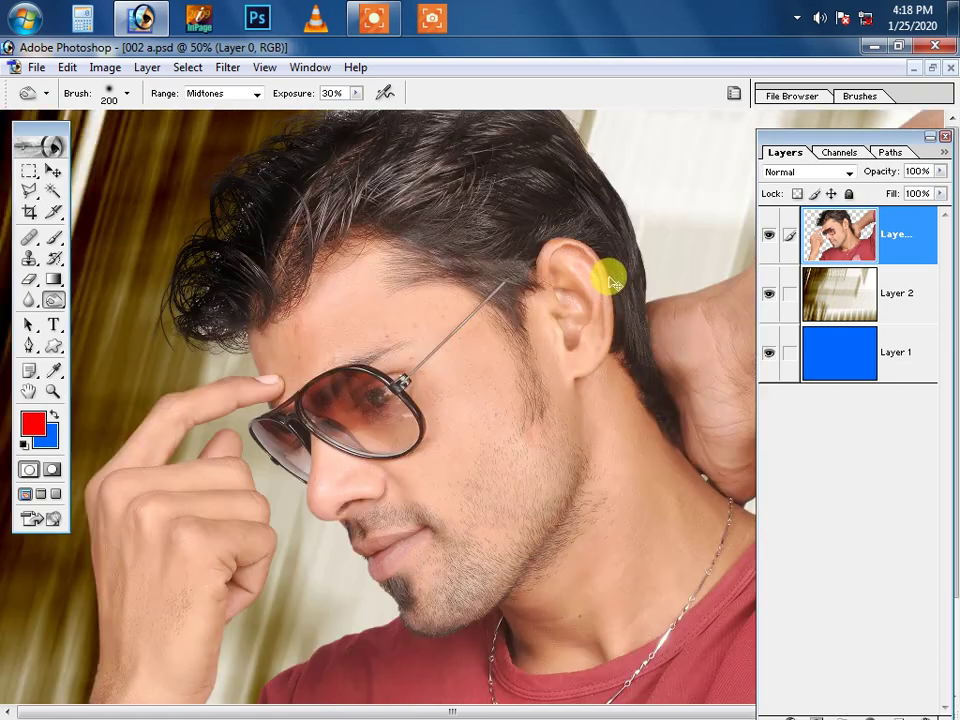
{"action": "key", "text": "ctrl+minus"}
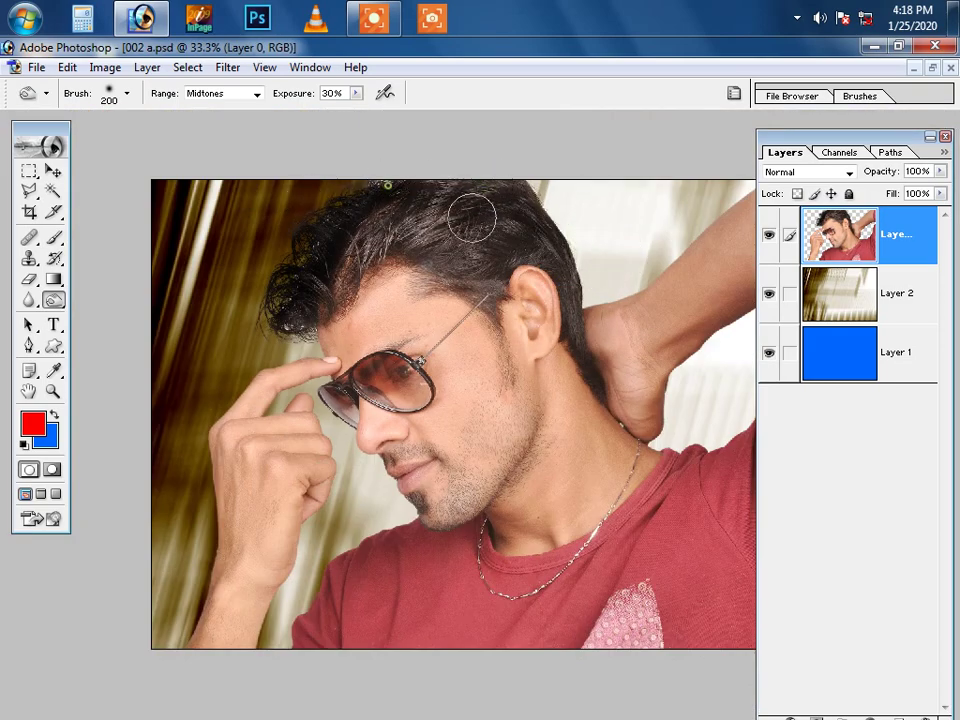
{"action": "left_click_drag", "start_coordinate": [474, 249], "coordinate": [476, 197]}
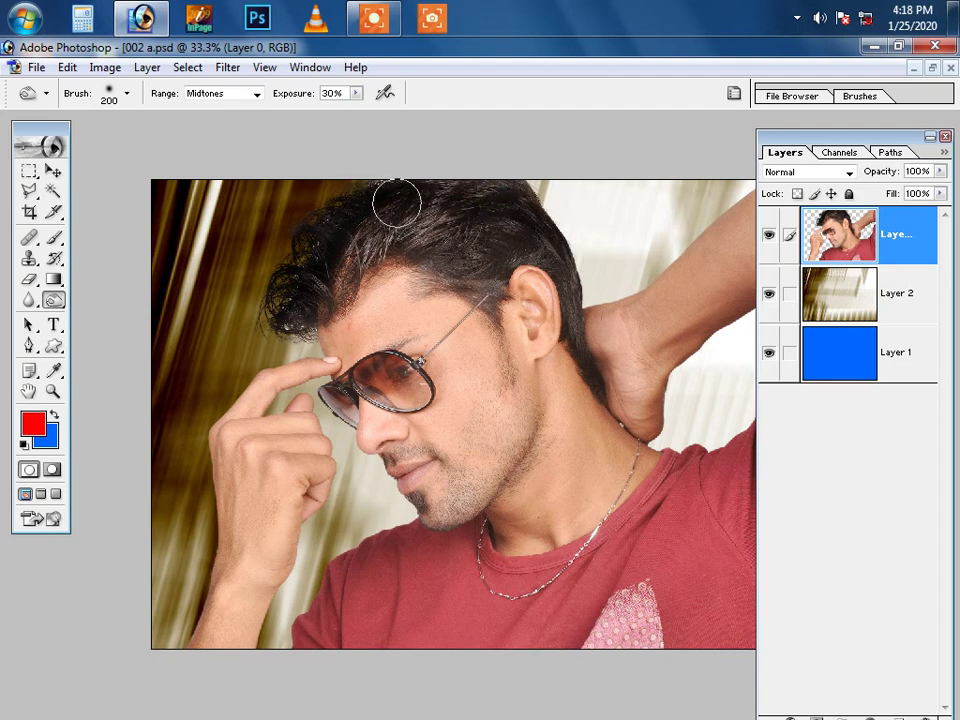
{"action": "left_click_drag", "start_coordinate": [459, 176], "coordinate": [395, 240]}
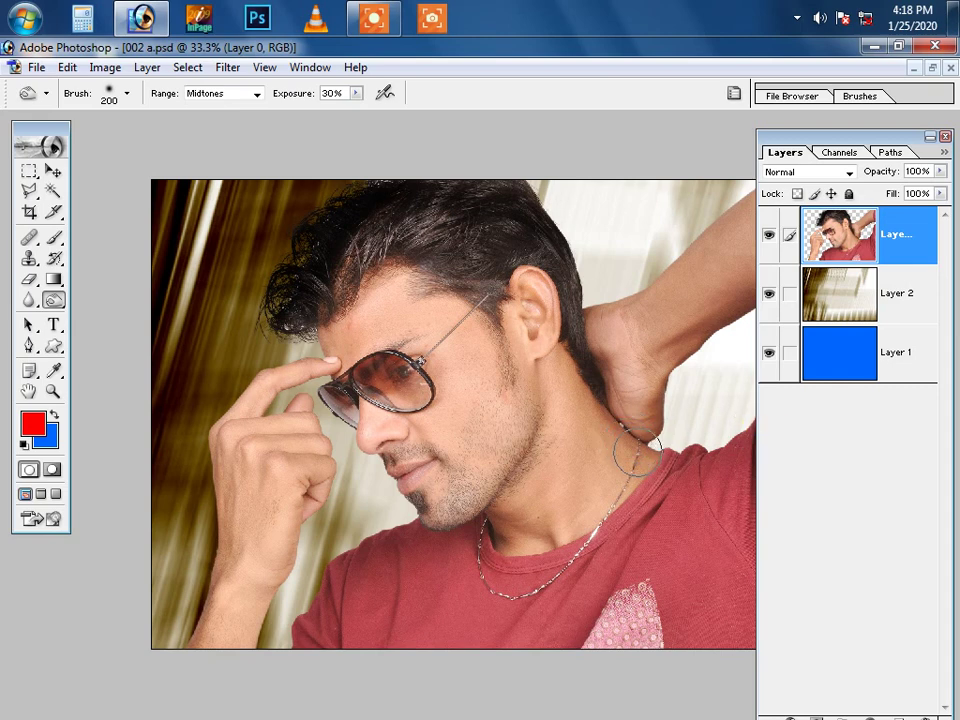
{"action": "left_click_drag", "start_coordinate": [638, 449], "coordinate": [628, 449]}
Save the portrait as JPEG named '002 a', replacing the existing 002 a.jpg.
{"action": "key", "text": "ctrl+shift+s"}
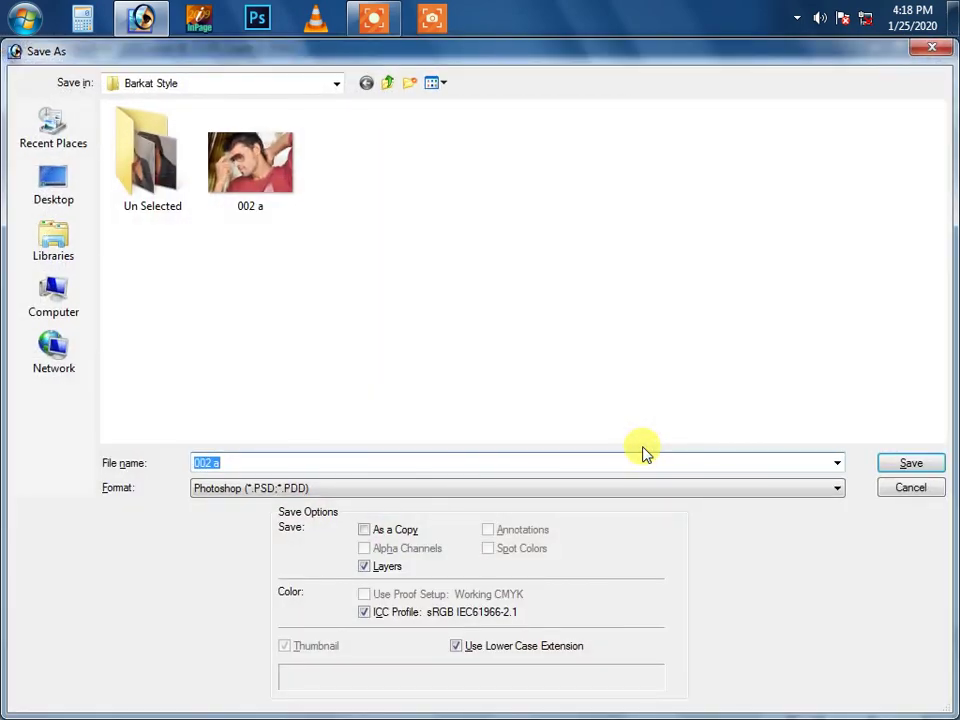
{"action": "left_click", "coordinate": [604, 484]}
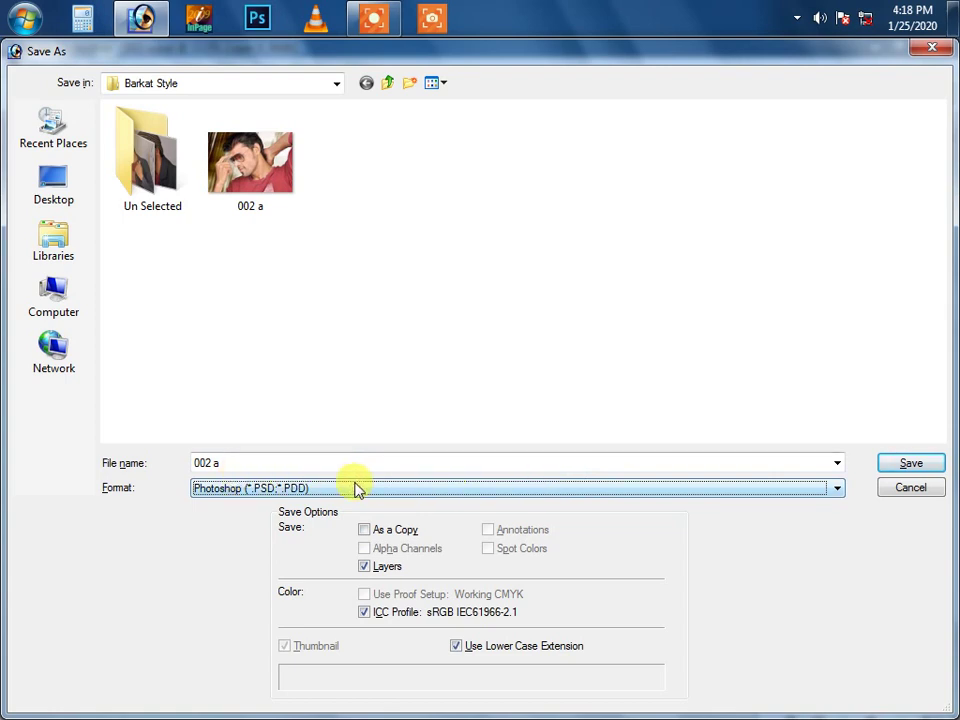
{"action": "key", "text": "j"}
{"action": "left_click", "coordinate": [348, 490]}
{"action": "left_click", "coordinate": [317, 458]}
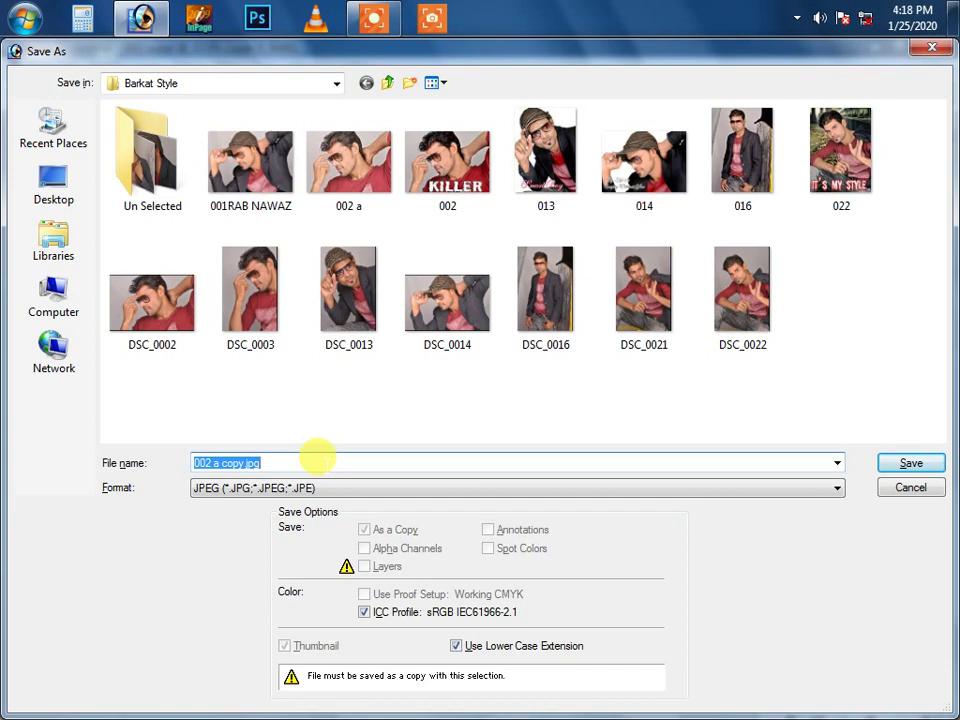
{"action": "type", "text": "002 a"}
{"action": "key", "text": "Return"}
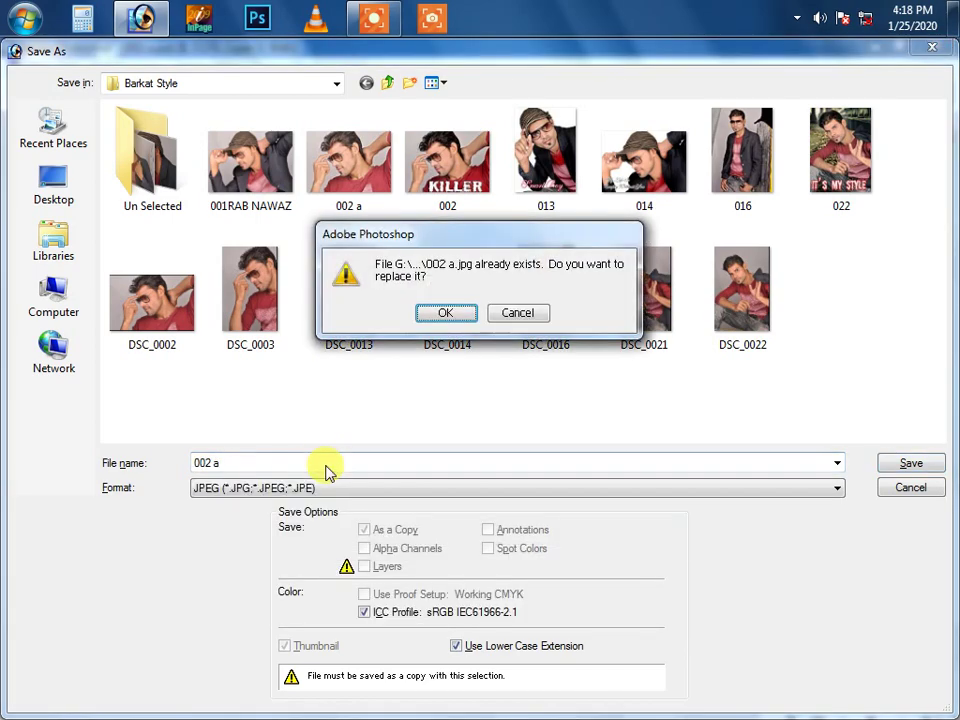
{"action": "key", "text": "Return"}
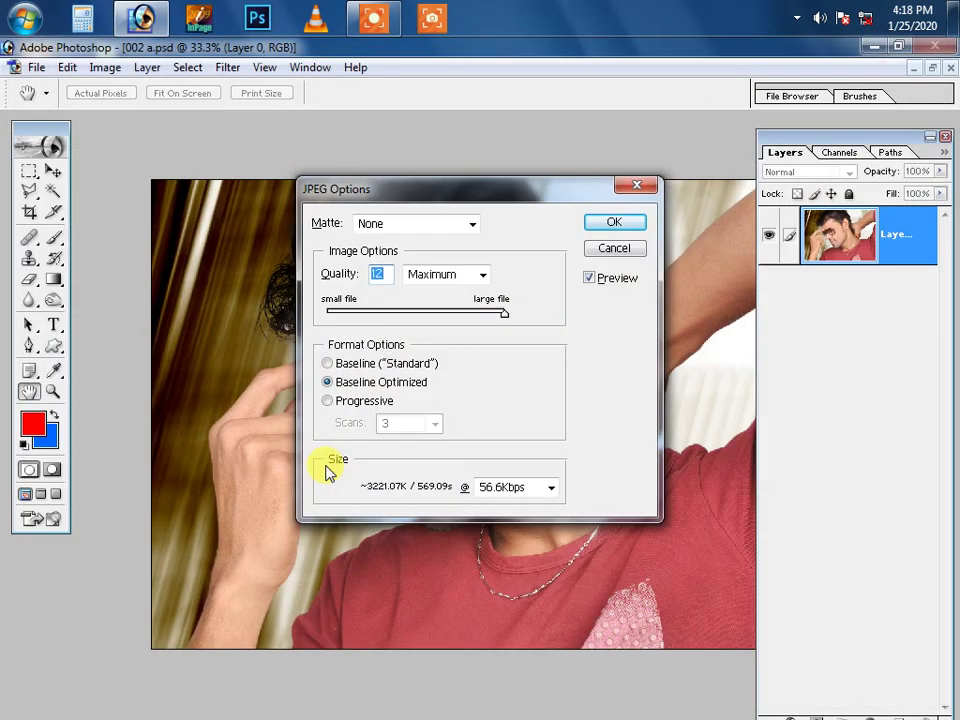